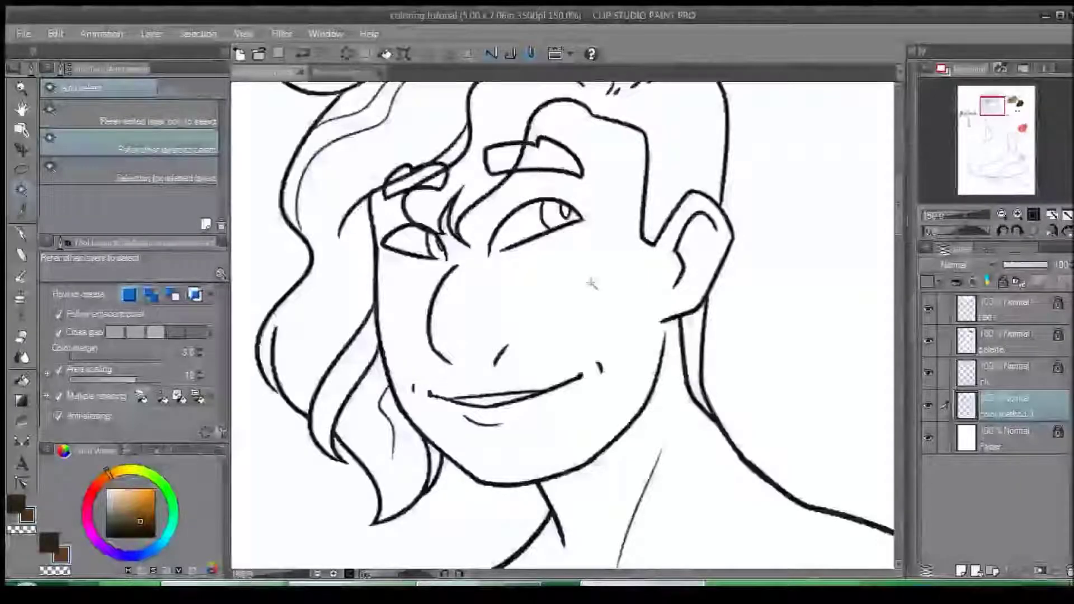
Step: Pick the light brown and the orange-red from the palette swatches as the two drawing colors for the Turnip pen
scroll(592, 283, down, 4)
key(ctrl+0)
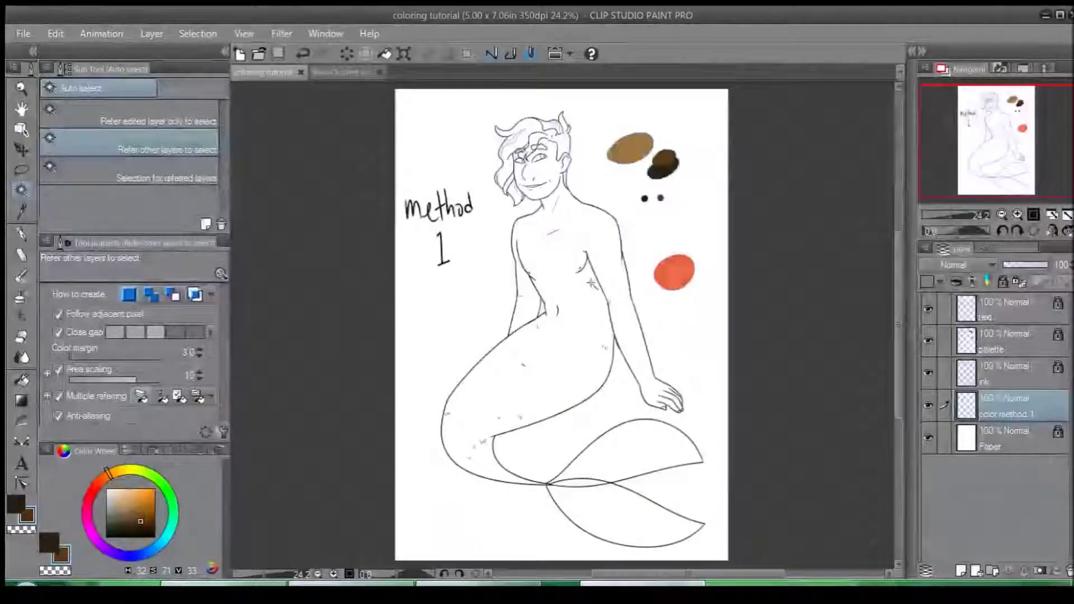
scroll(592, 284, up, 5)
key(p)
drag(705, 118, 376, 568)
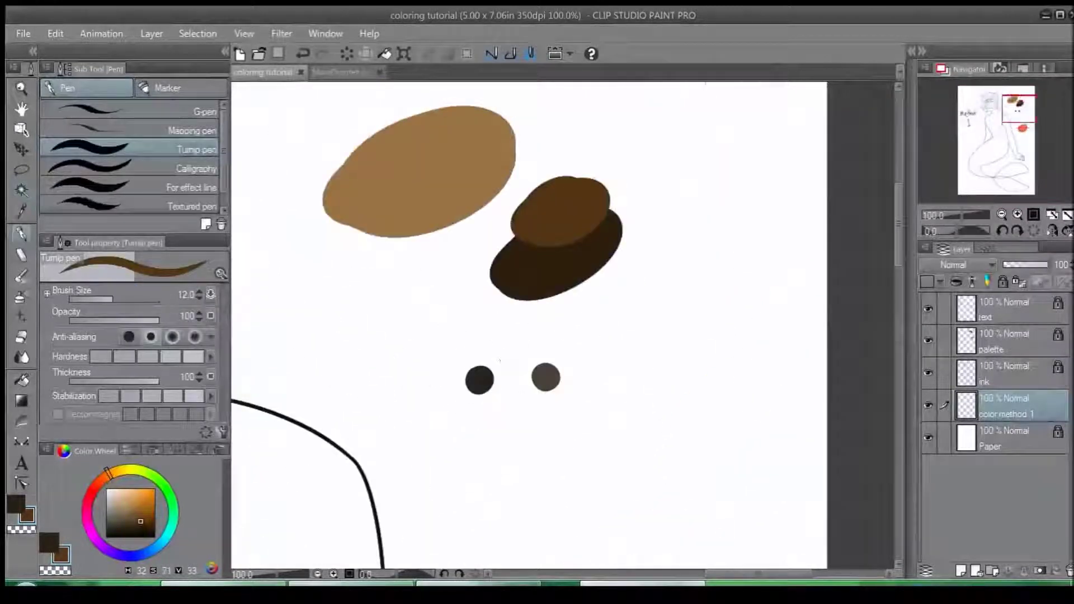
alt+click(419, 179)
drag(475, 431, 587, 78)
key(x)
alt+click(672, 336)
Step: Draw an orange-red waistline across the hips with the Turnip pen, closing it between both sides of the body
drag(460, 388, 496, 292)
drag(550, 352, 754, 334)
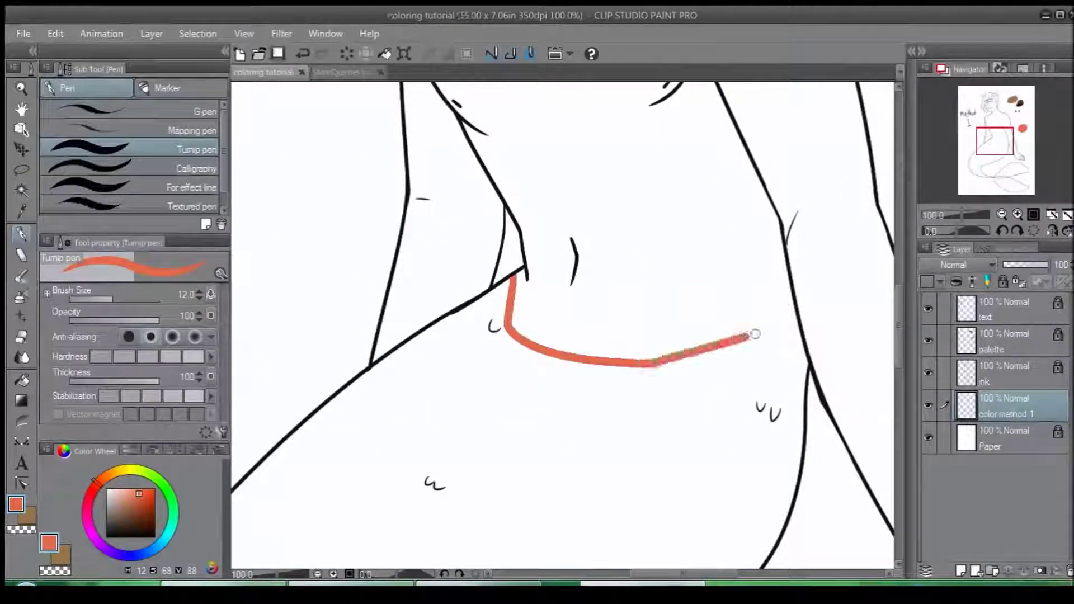
drag(719, 262, 594, 451)
Step: Select the tail below the waistline using Auto select with Refer other layers
key(w)
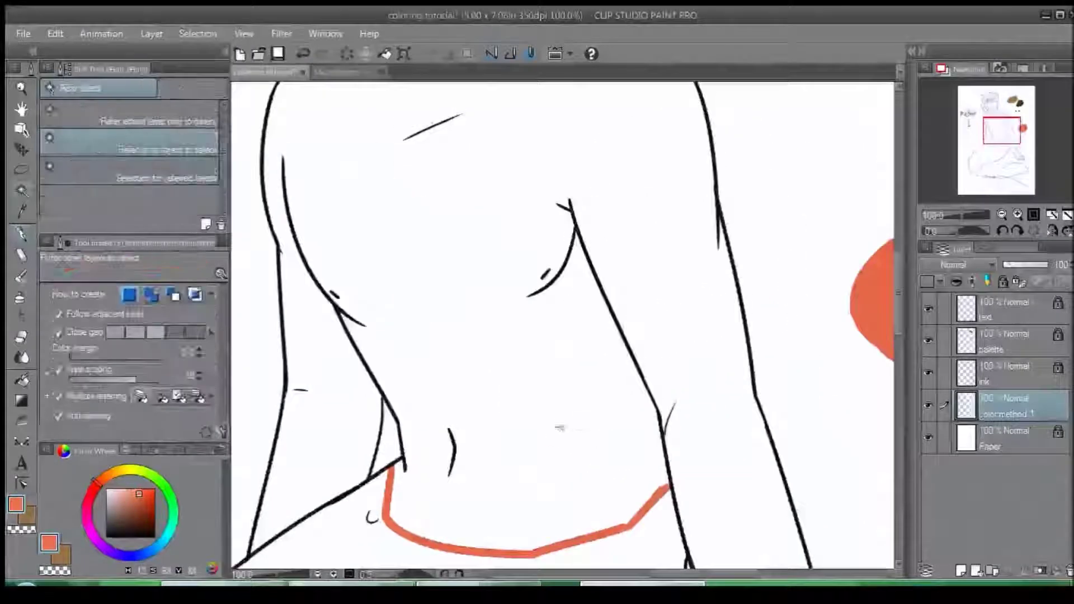
drag(518, 559, 561, 389)
drag(466, 454, 595, 418)
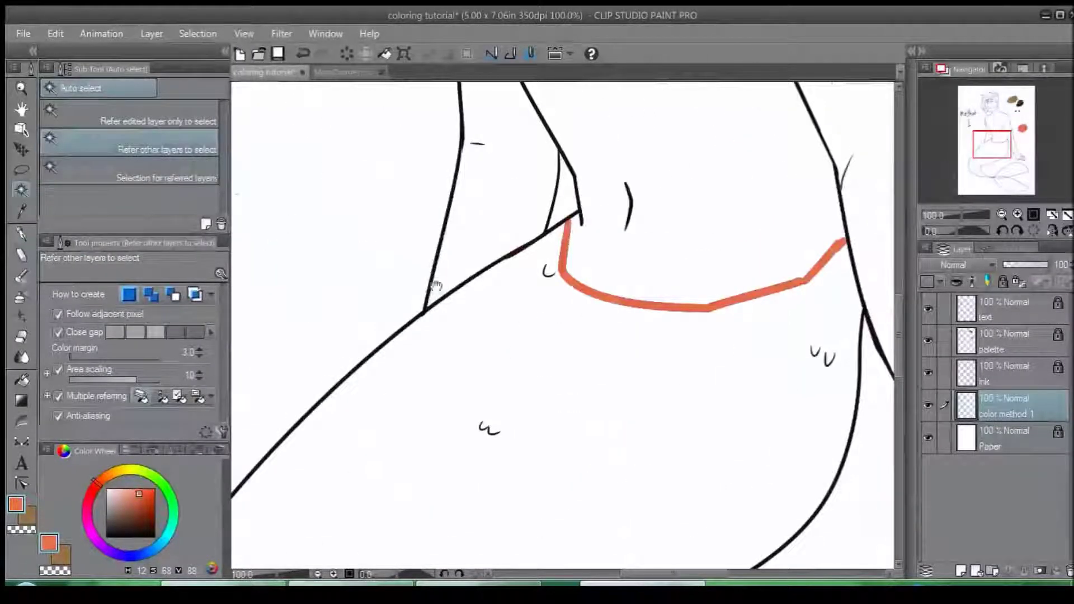
drag(436, 285, 341, 289)
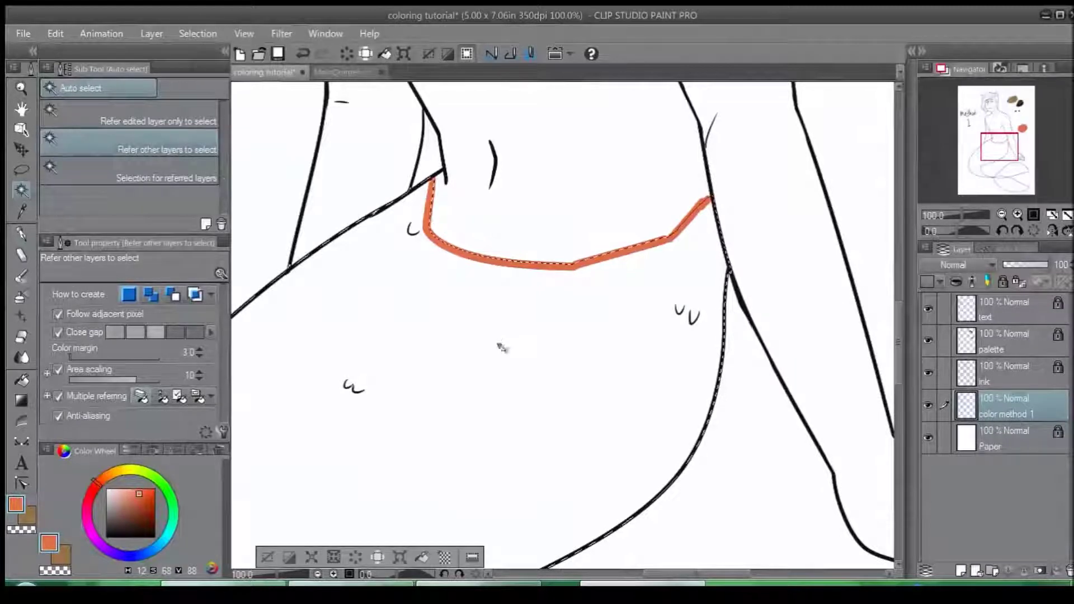
click(180, 170)
click(475, 303)
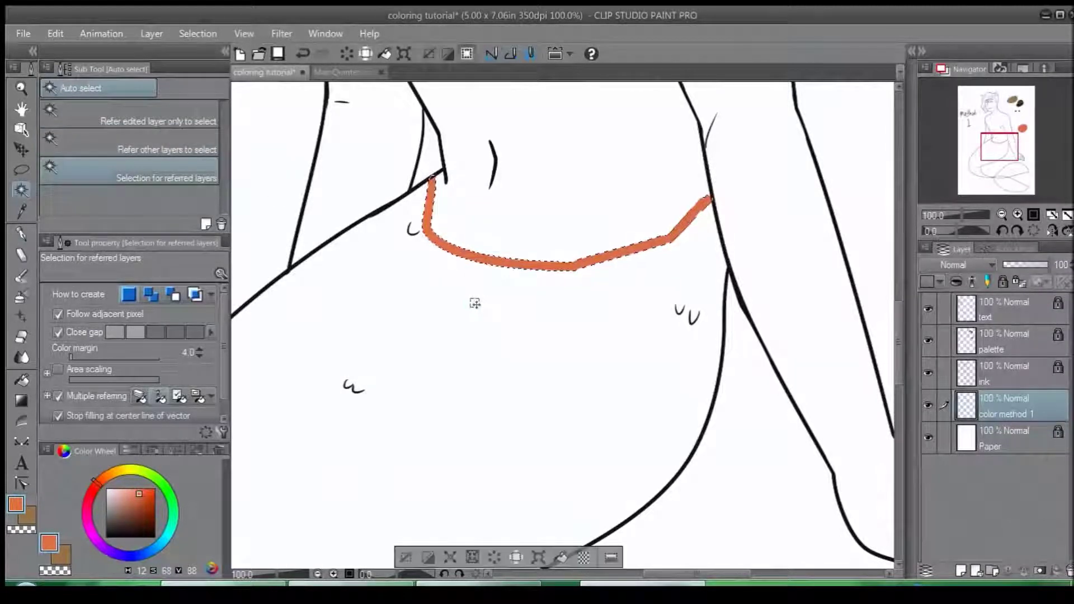
key(ctrl+z)
click(188, 151)
Step: Auto-select the whole tail body again, fill it with the orange-red and clear the selection
drag(372, 480, 520, 192)
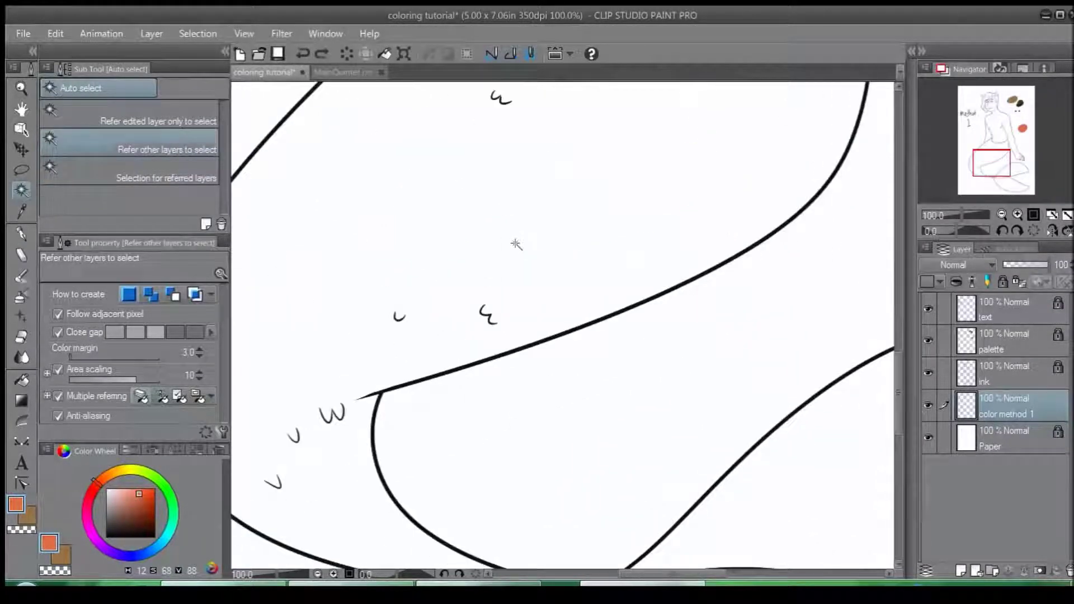
click(664, 373)
drag(664, 413, 516, 320)
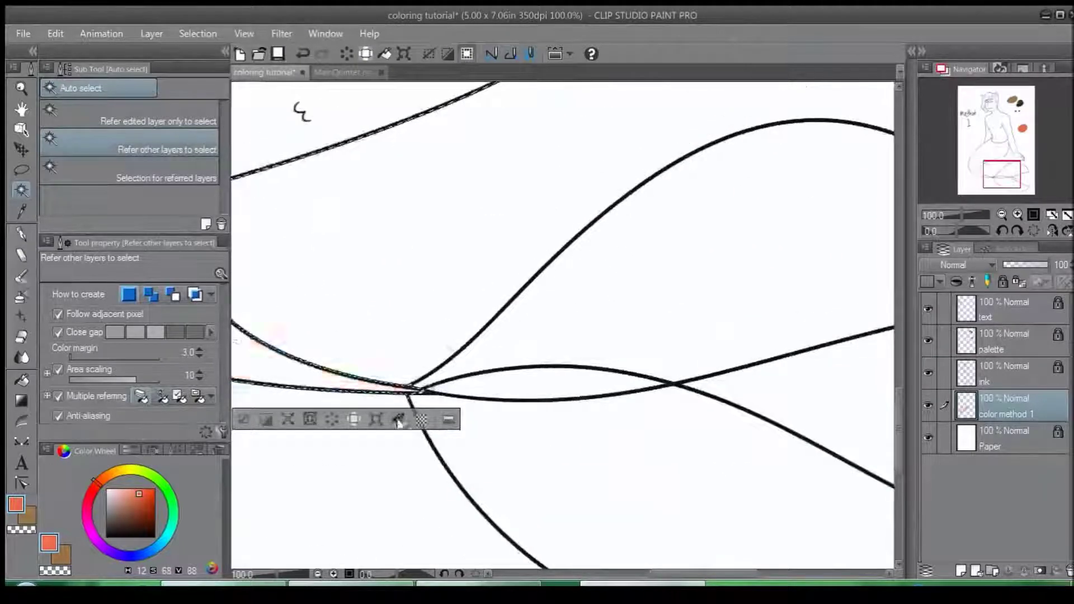
click(398, 419)
drag(471, 255, 570, 498)
drag(582, 190, 566, 205)
key(ctrl+d)
Step: Touch up any unfilled spots around the tail's scale marks and its narrow end with the orange-red Turnip pen
scroll(519, 308, up, 2)
key(p)
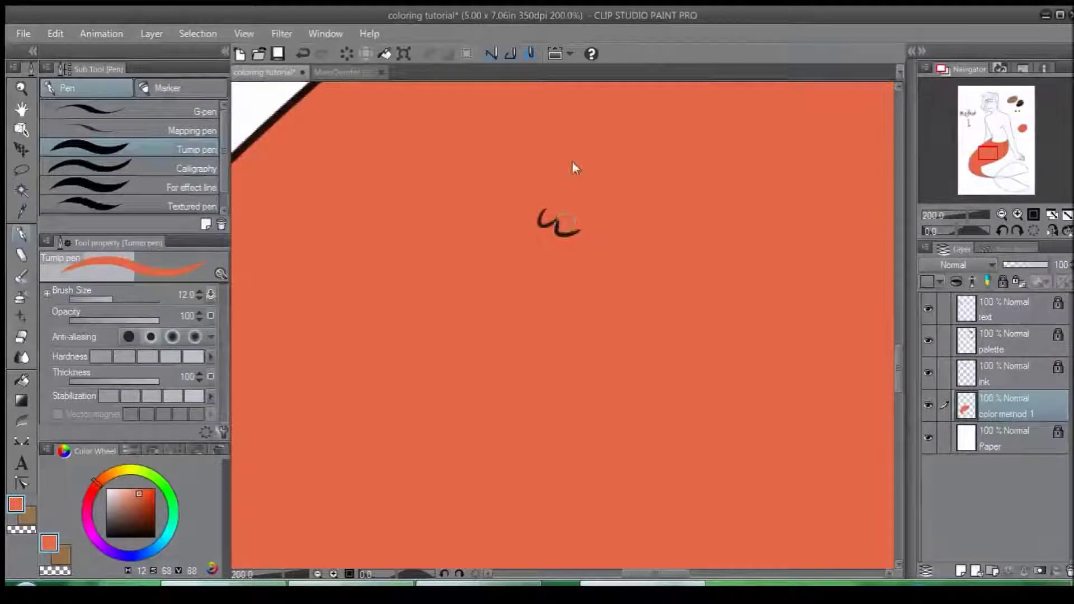
scroll(571, 160, up, 4)
scroll(573, 165, down, 2)
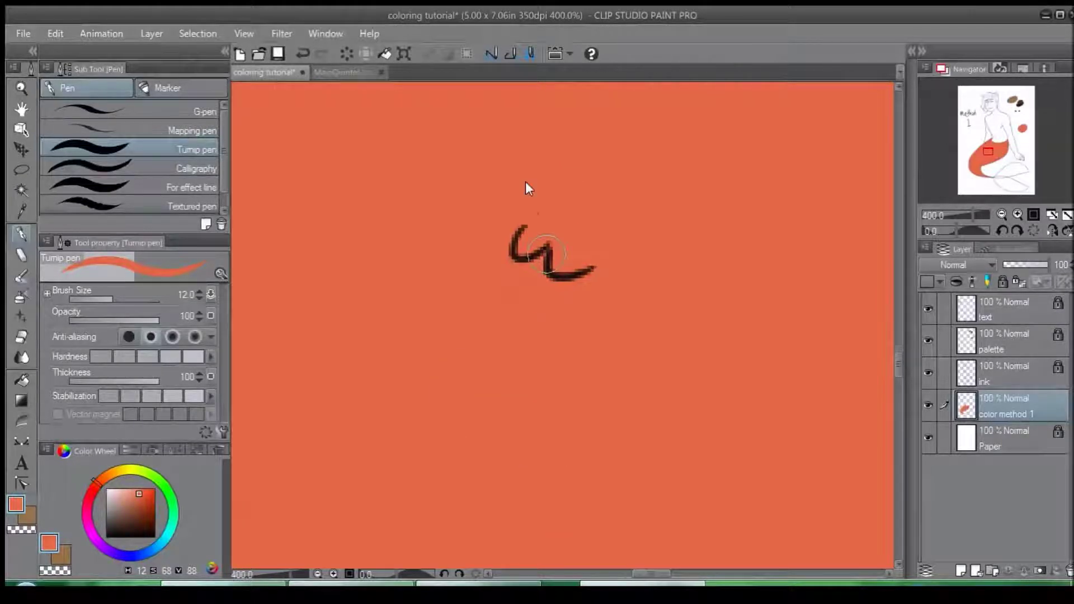
scroll(527, 182, down, 4)
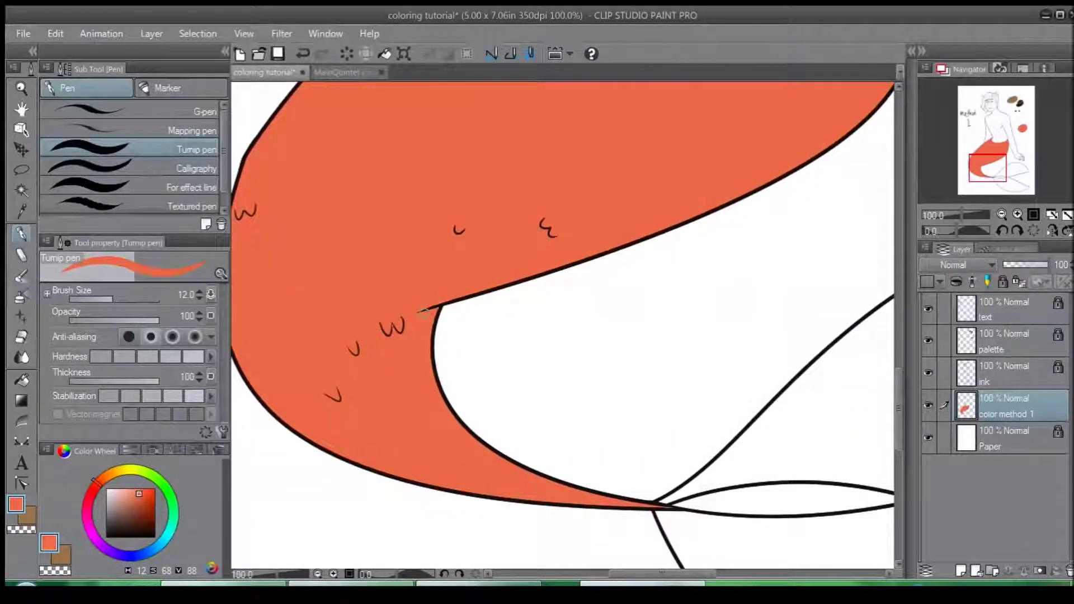
scroll(423, 311, up, 2)
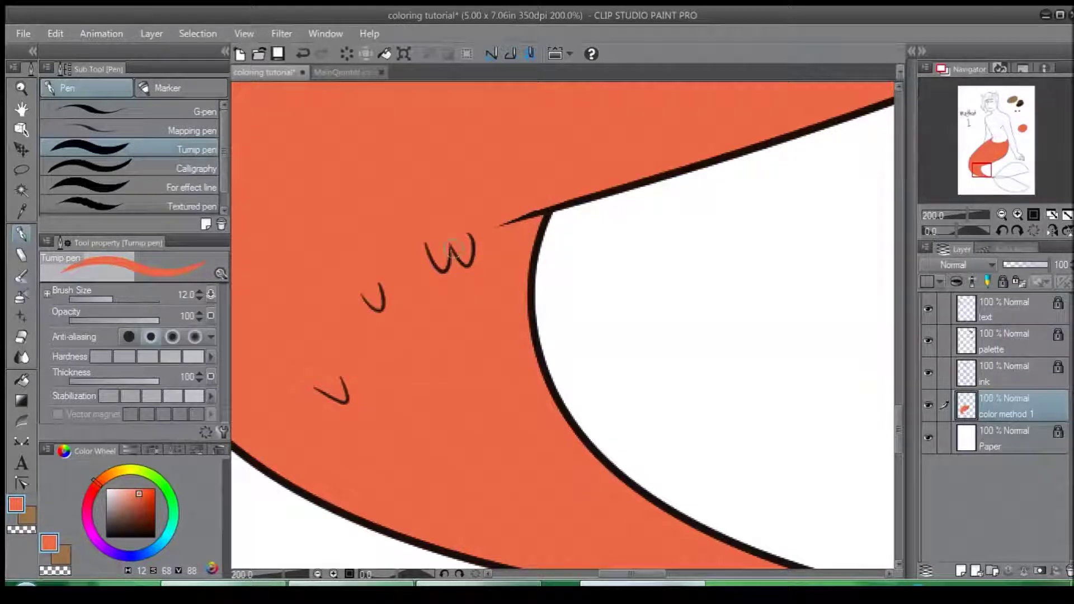
drag(314, 210, 519, 382)
drag(724, 551, 220, 61)
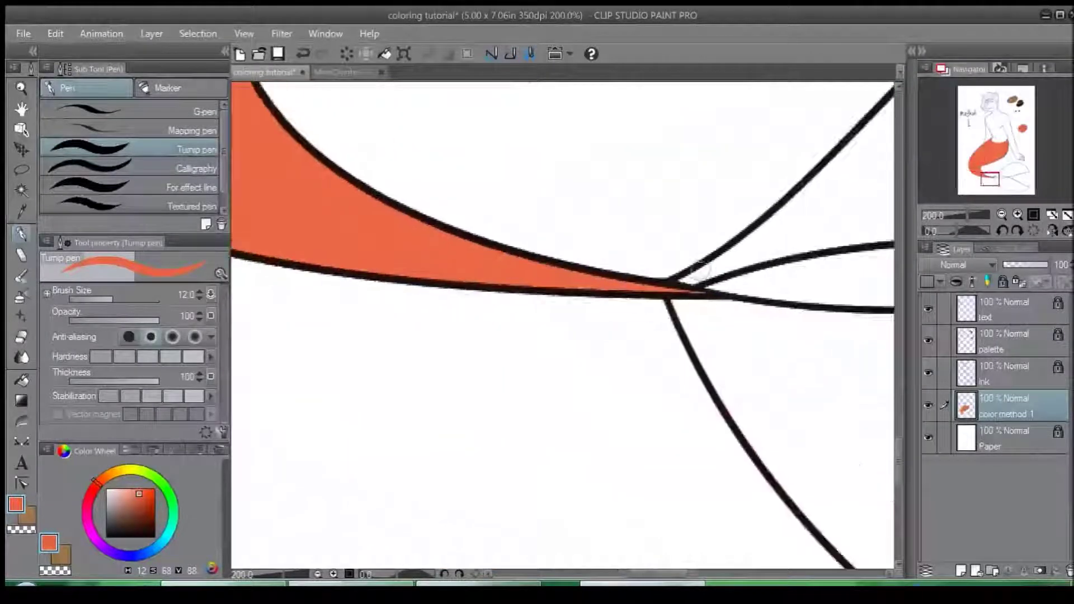
scroll(683, 270, down, 3)
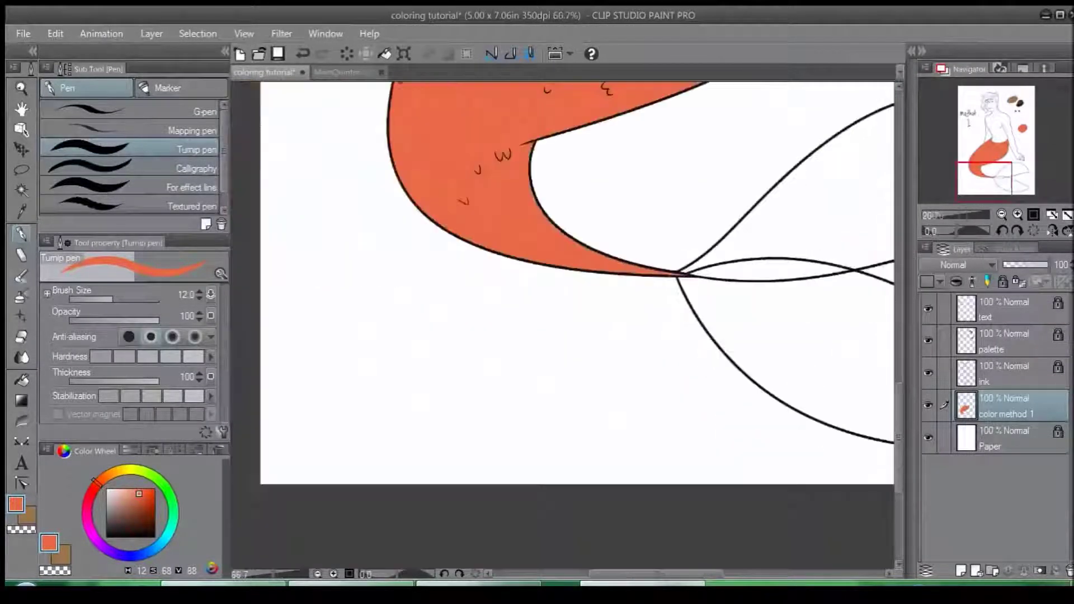
Step: Auto-select the skin areas of the torso, arms and head, fill them with the light brown and clear the selection
drag(669, 101, 525, 388)
drag(616, 93, 535, 461)
click(21, 190)
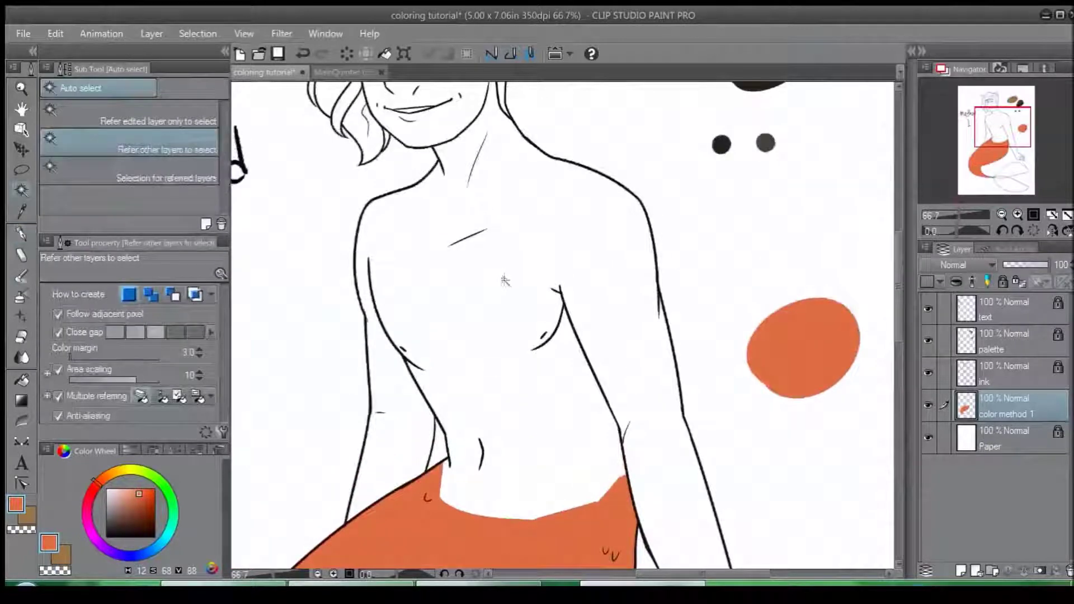
click(600, 349)
drag(606, 455, 605, 188)
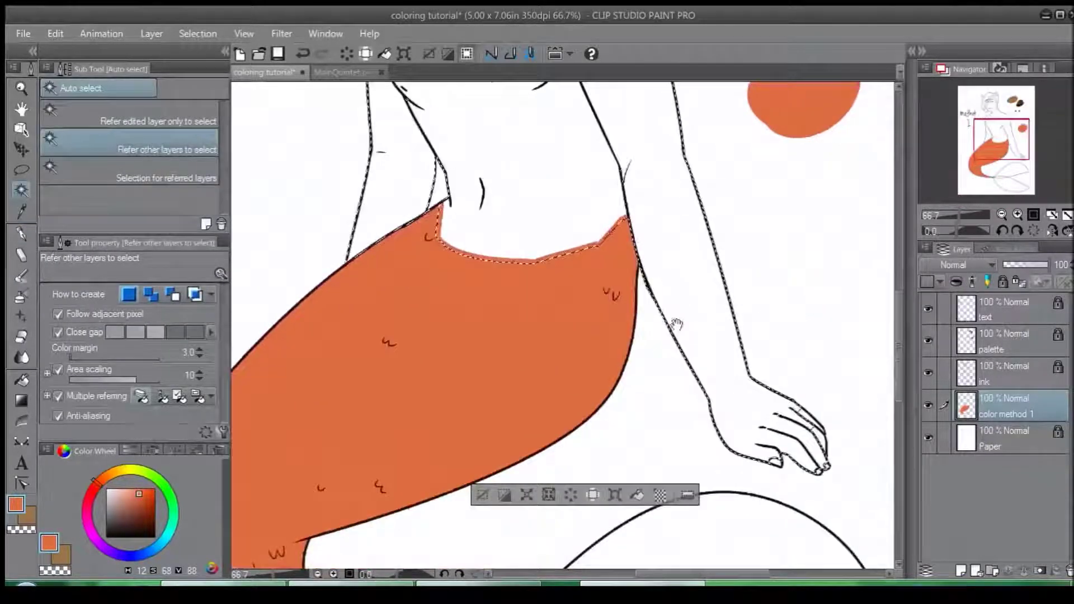
drag(676, 324, 475, 275)
scroll(649, 385, up, 10)
scroll(649, 385, left, 3)
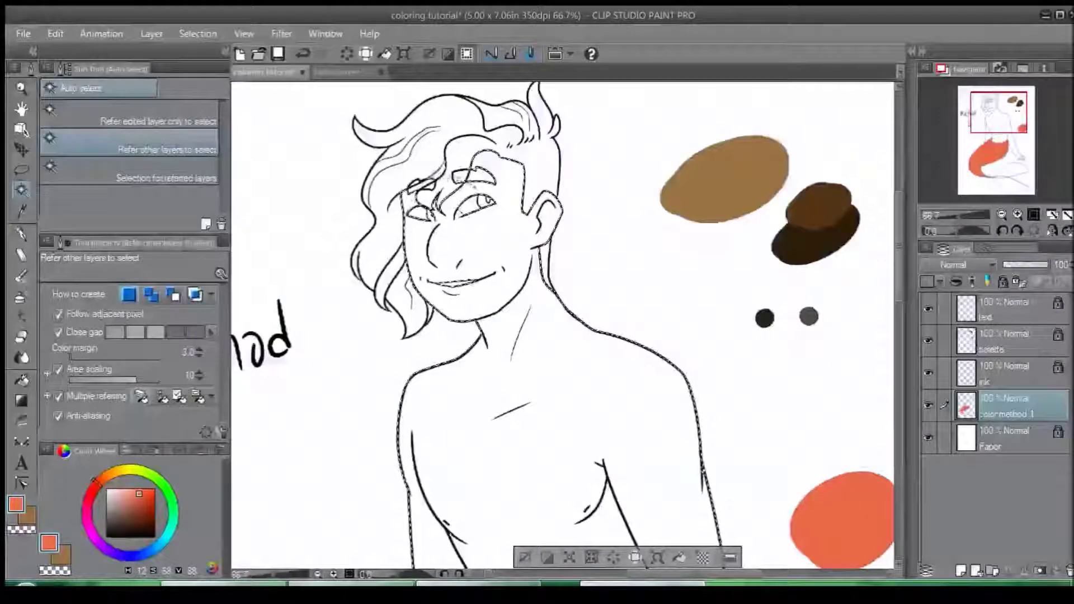
key(x)
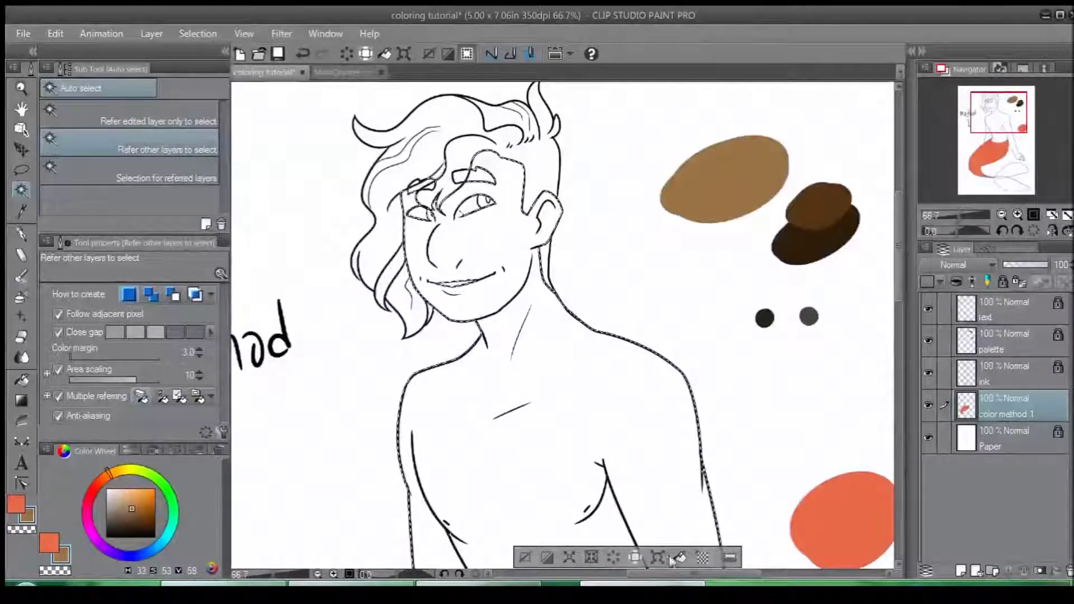
click(681, 559)
key(ctrl+d)
Step: Paint the remaining white gaps on the face, at the mouth and beside the hair strands, with the brown Turnip pen
scroll(492, 301, up, 3)
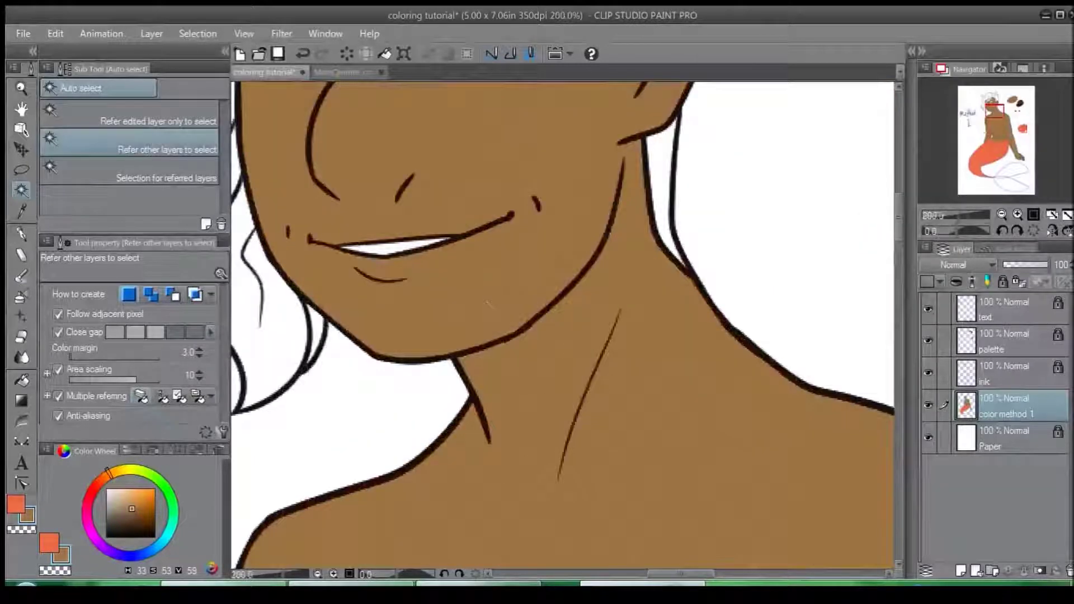
key(p)
drag(573, 265, 681, 372)
drag(520, 359, 559, 485)
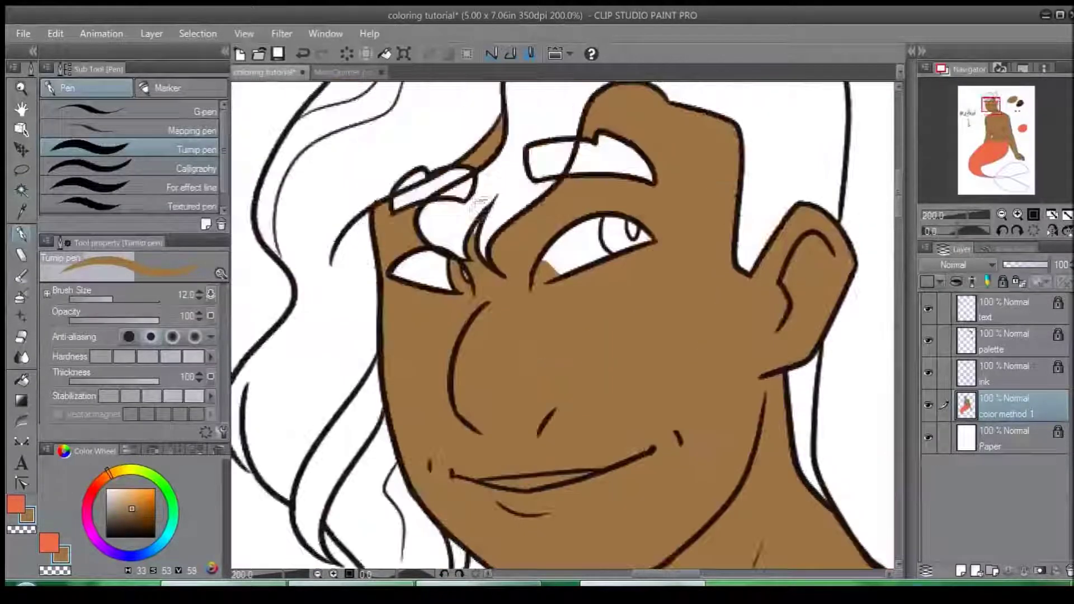
drag(471, 238, 485, 219)
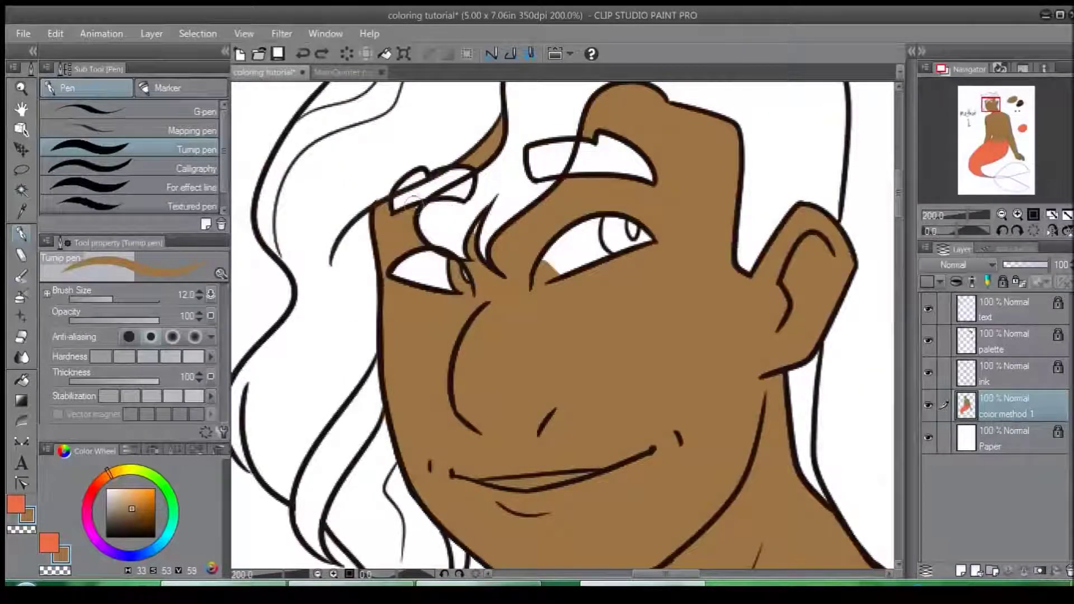
drag(510, 178, 504, 201)
drag(473, 260, 483, 238)
Step: Paint the fingernails and the unfilled outer finger of the resting hand brown
mouse_move(744, 286)
mouse_down()
mouse_move(697, 352)
mouse_move(669, 266)
mouse_up()
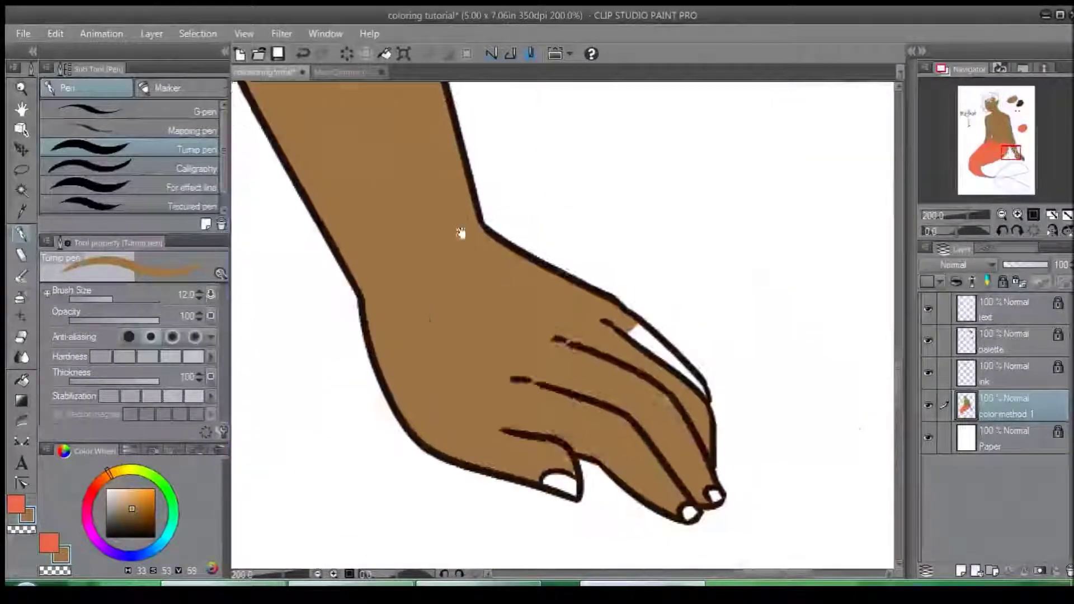
drag(613, 344, 562, 277)
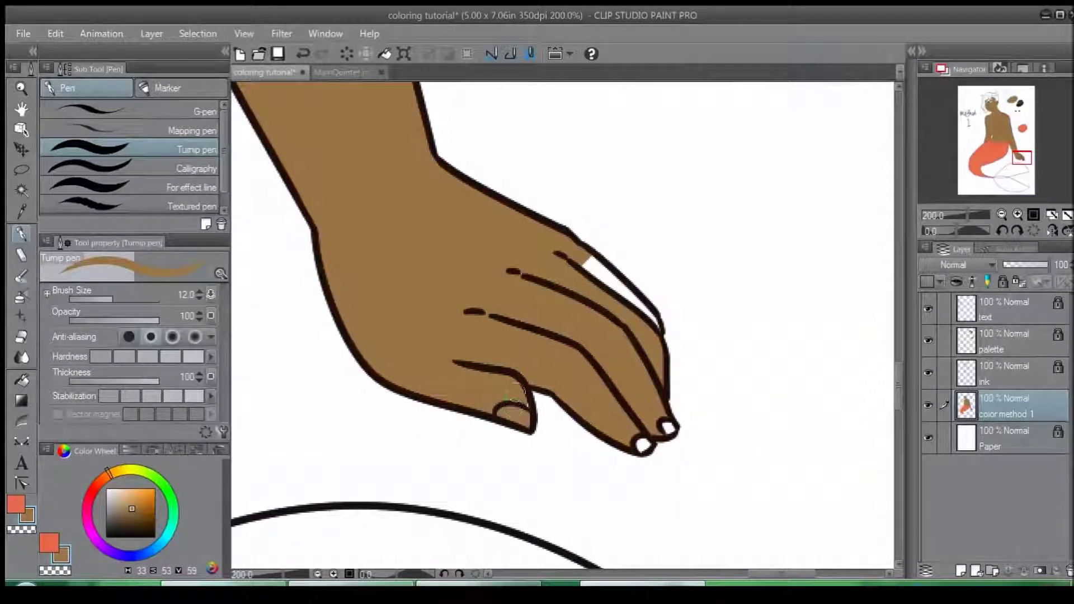
drag(657, 324, 574, 253)
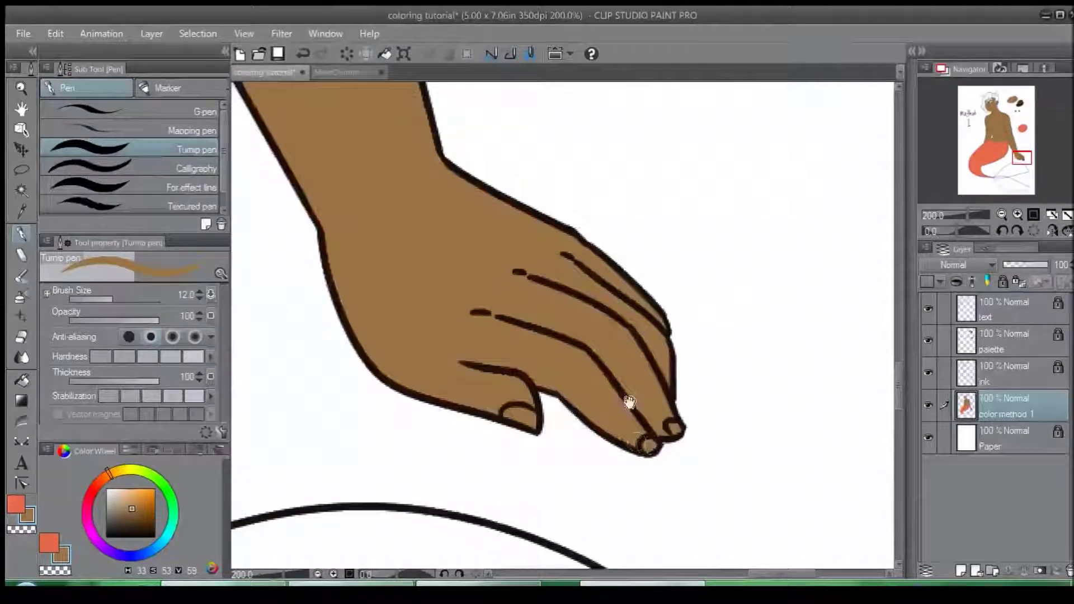
Step: Touch up the brown skin in the corner where the far arm meets the tail and along the arm and chest lines
drag(628, 402, 785, 403)
key(ctrl+minus)
key(ctrl+minus)
key(ctrl+minus)
drag(242, 152, 437, 326)
scroll(437, 325, up, 6)
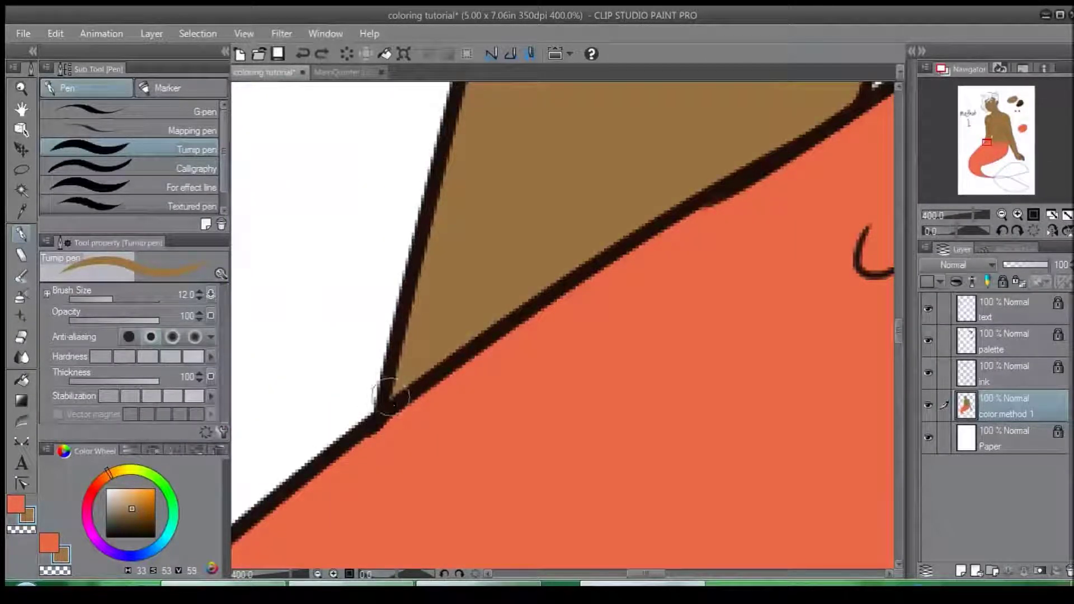
scroll(391, 387, down, 3)
drag(567, 276, 578, 468)
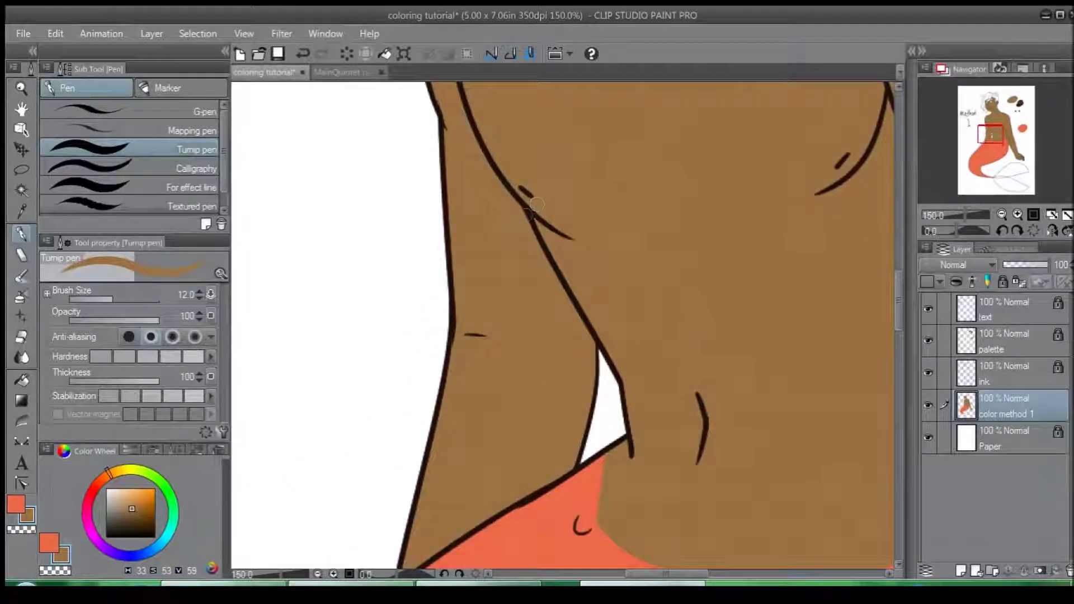
drag(768, 181, 648, 245)
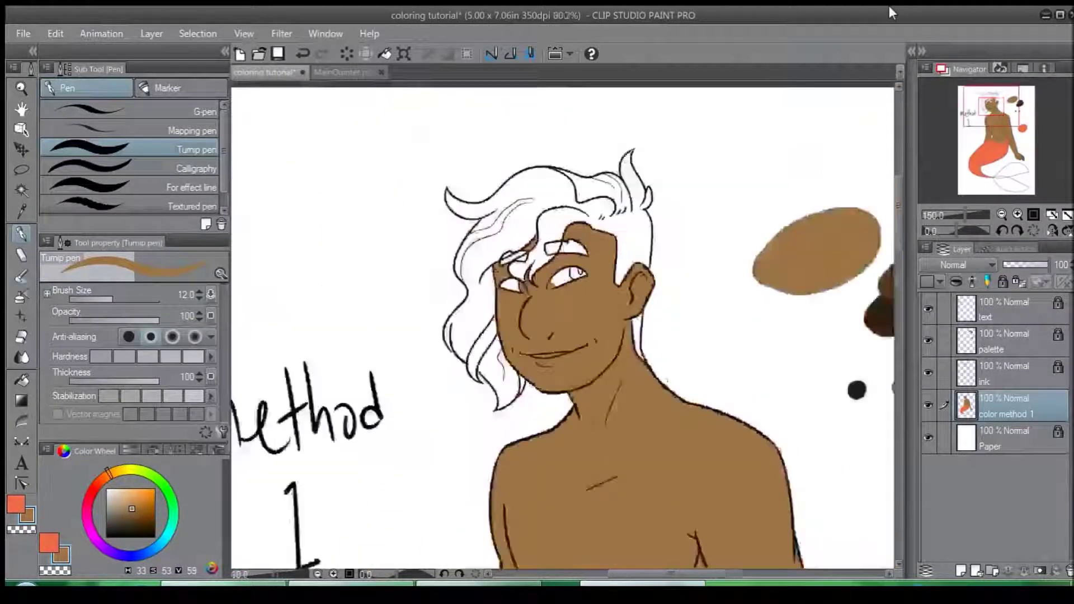
Step: Set the drawing color to a pale lavender (H 235, S 8, V 100) for the eye whites
click(109, 490)
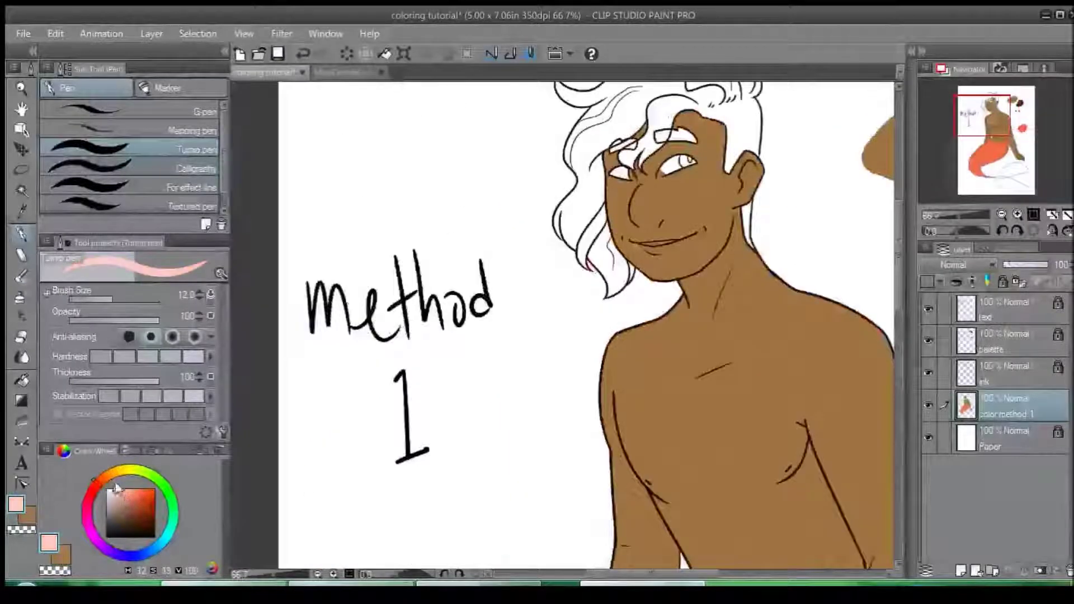
key(ctrl+plus)
key(ctrl+plus)
key(ctrl+plus)
drag(998, 106, 992, 105)
key(ctrl+z)
scroll(388, 266, up, 2)
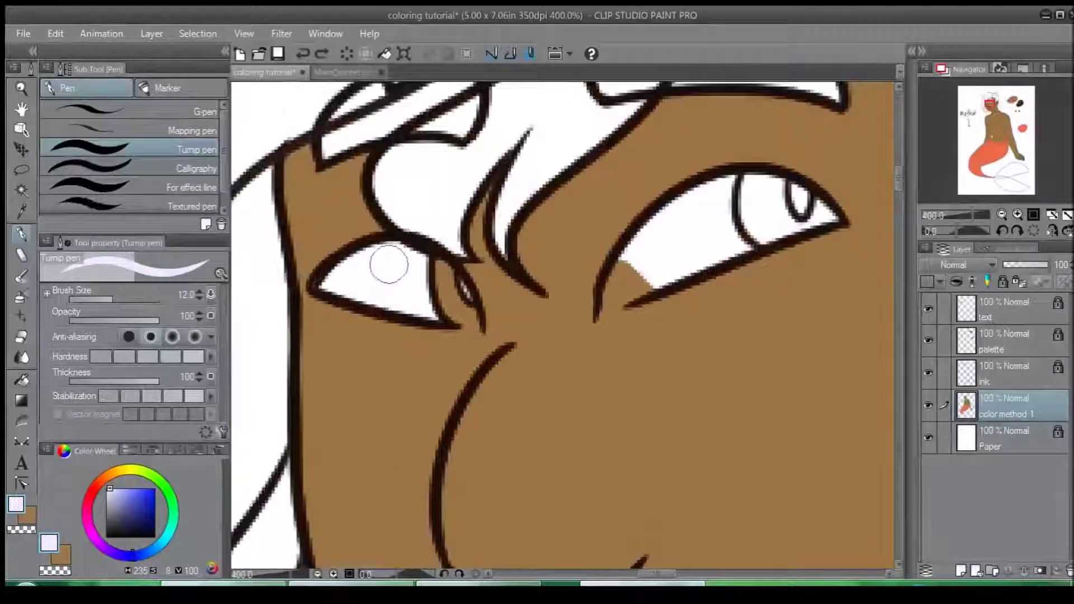
Step: Reduce the Turnip pen size to 7 and paint the eye beside the long hair pale lavender, undoing the stray last stroke
key(bracketleft)
key(bracketleft)
key(bracketleft)
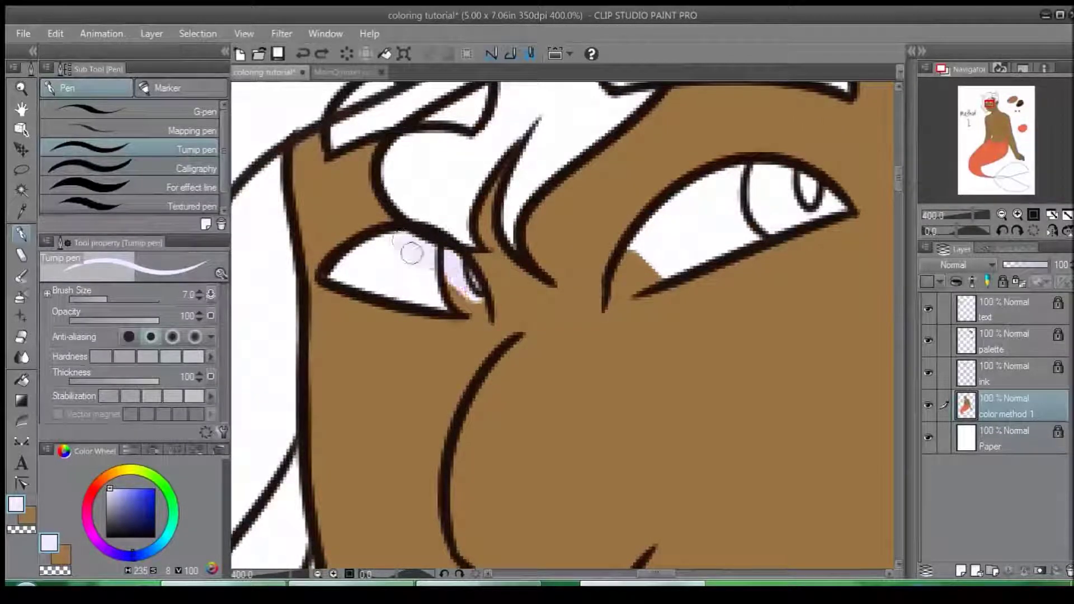
drag(411, 254, 374, 253)
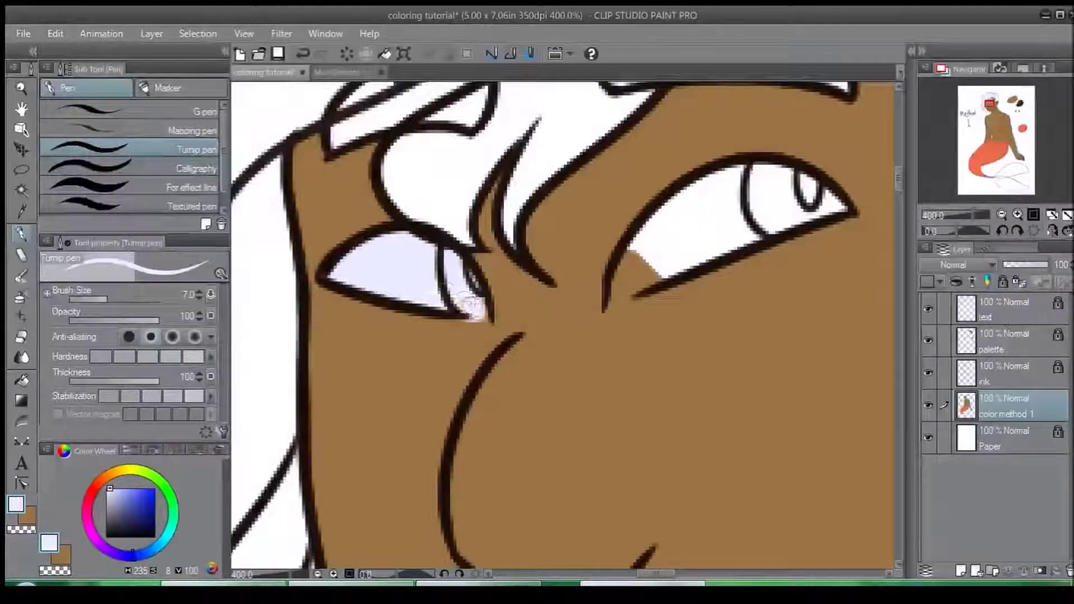
key(ctrl+z)
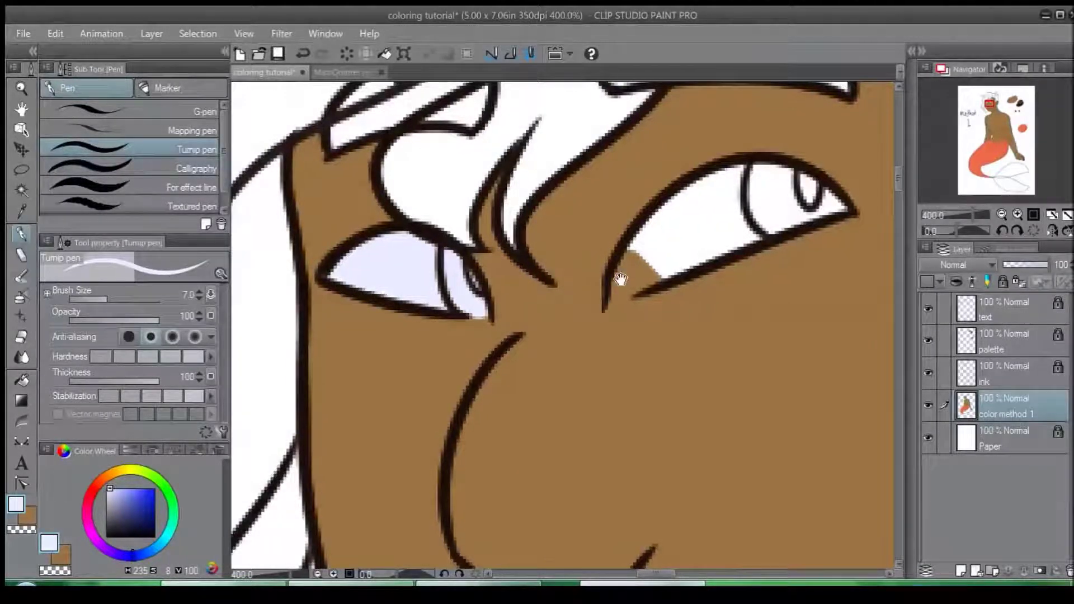
Step: Color the white of the other eye pale lavender, painting its inner corner and filling the auto-selected area up to the iris
drag(621, 279, 616, 282)
mouse_move(613, 294)
mouse_down()
mouse_move(635, 247)
mouse_move(624, 286)
mouse_up()
key(w)
click(699, 215)
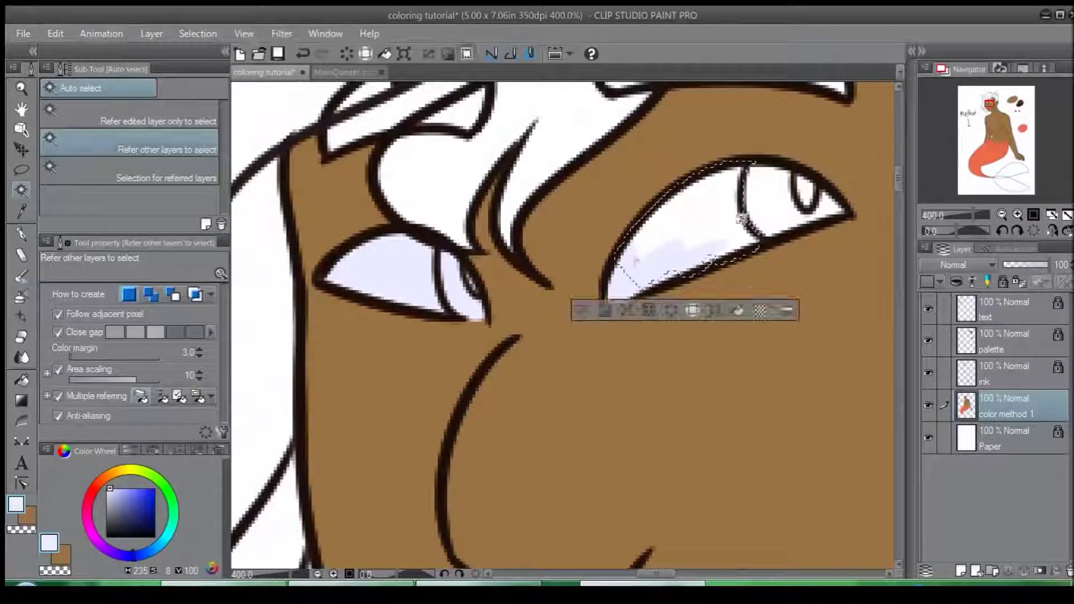
click(740, 311)
key(ctrl+d)
key(p)
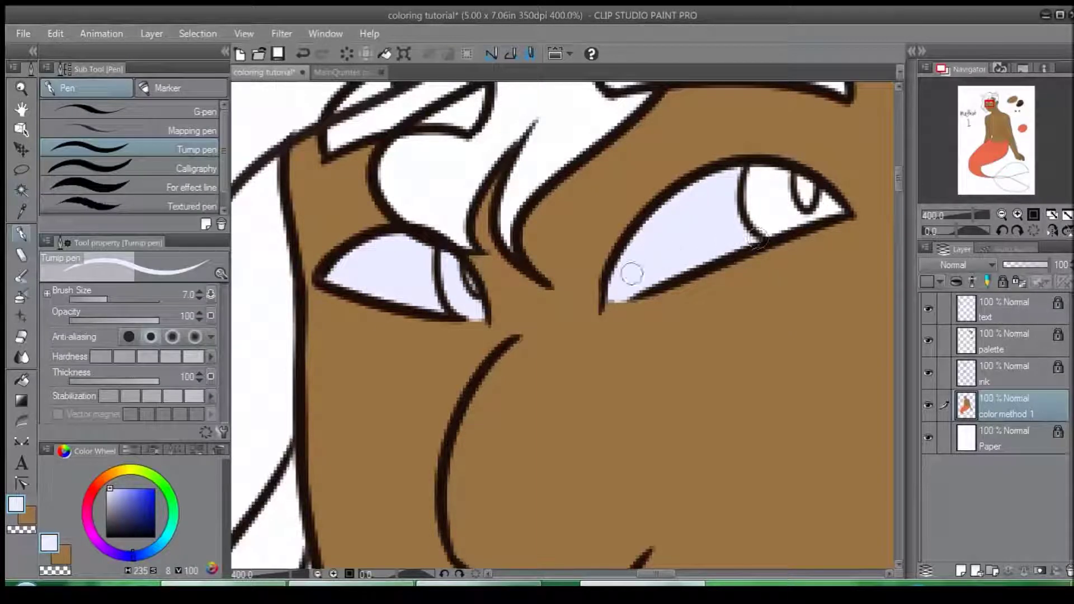
Step: Clean up the near eye's inner corner with brown skin color, and sample the gray-brown and near-black iris colors from the palette swatches
key(x)
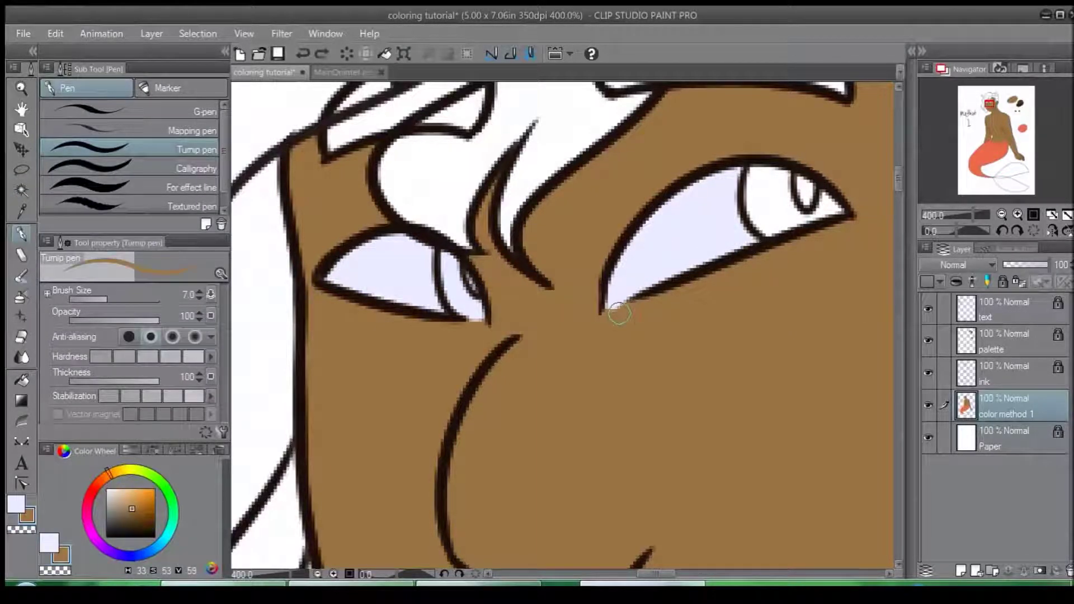
key(x)
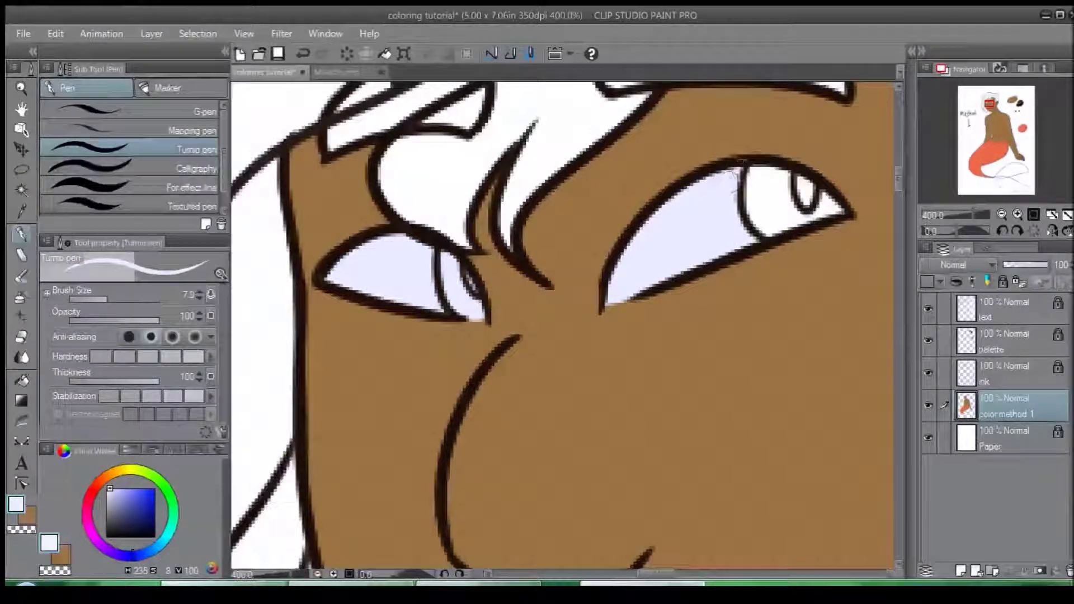
click(1019, 103)
drag(698, 521, 600, 280)
drag(526, 560, 735, 227)
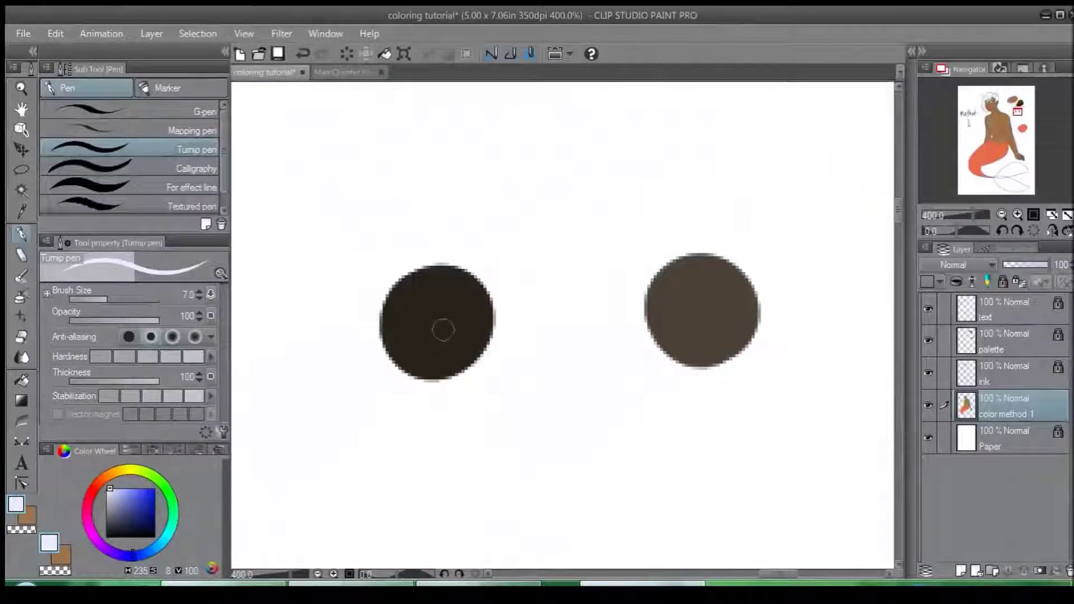
alt+click(700, 324)
key(x)
alt+click(439, 327)
Step: Paint the far eye's iris area dark and the near eye's iris gray-brown with the Turnip pen, undoing one stray stroke
click(994, 108)
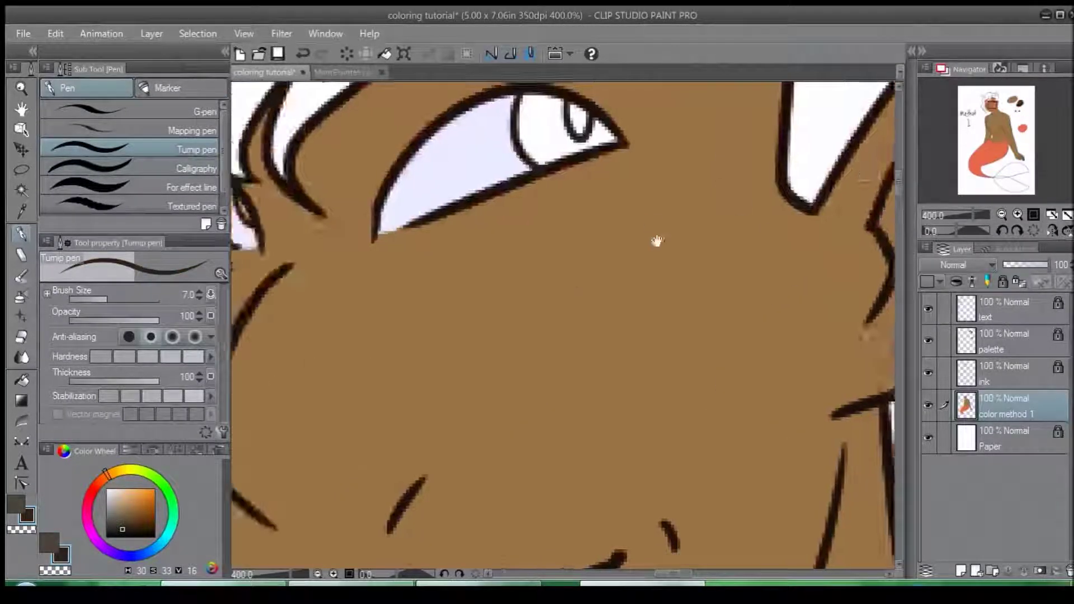
mouse_move(424, 250)
mouse_down()
mouse_move(442, 286)
mouse_move(426, 261)
mouse_up()
key(ctrl+z)
key(x)
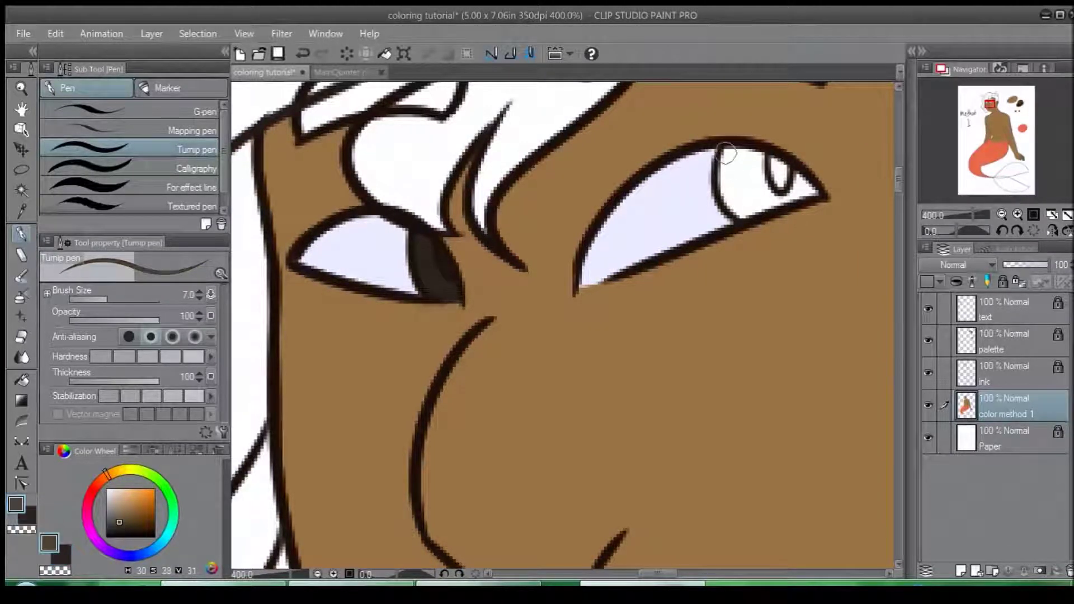
drag(722, 150, 811, 191)
drag(729, 165, 729, 182)
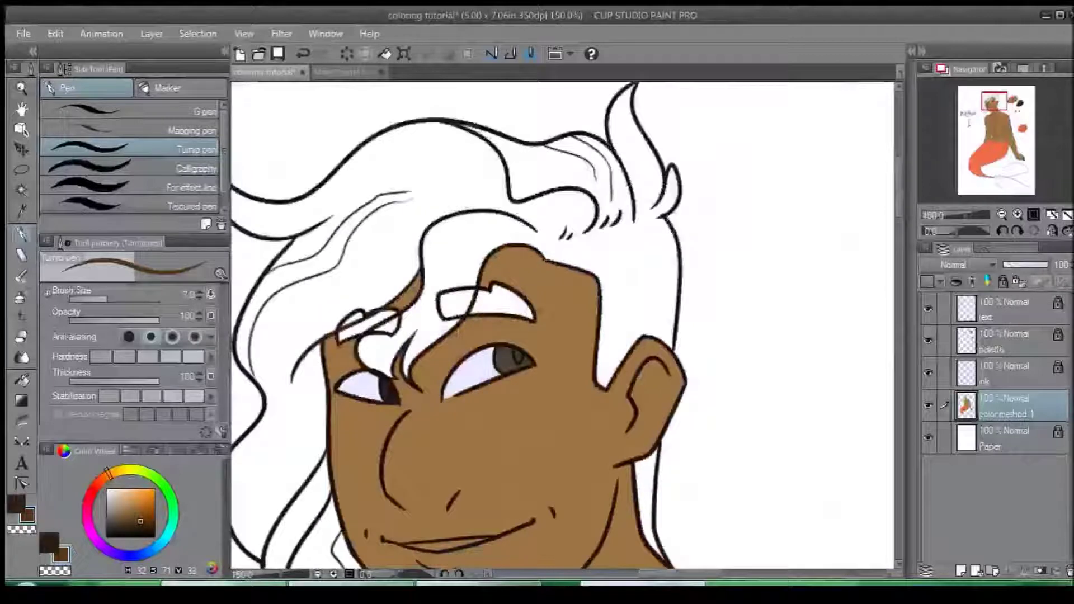
Step: Fill the auto-selected short side hair and the strip behind the ear with brown (H 32, S 71, V 33), and clear the selection
scroll(521, 258, up, 1)
drag(521, 259, 477, 267)
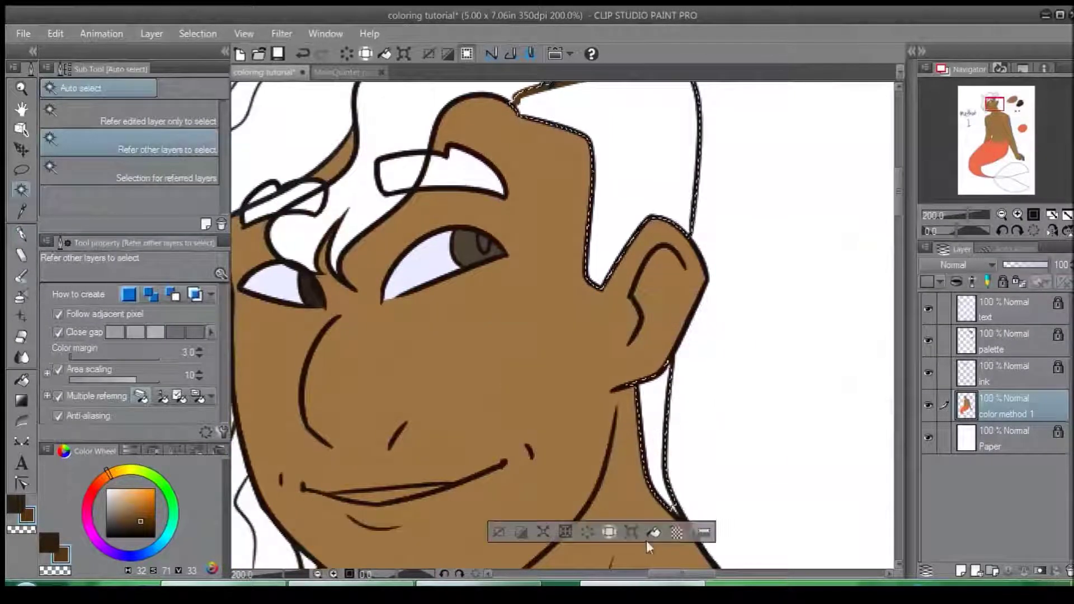
click(654, 532)
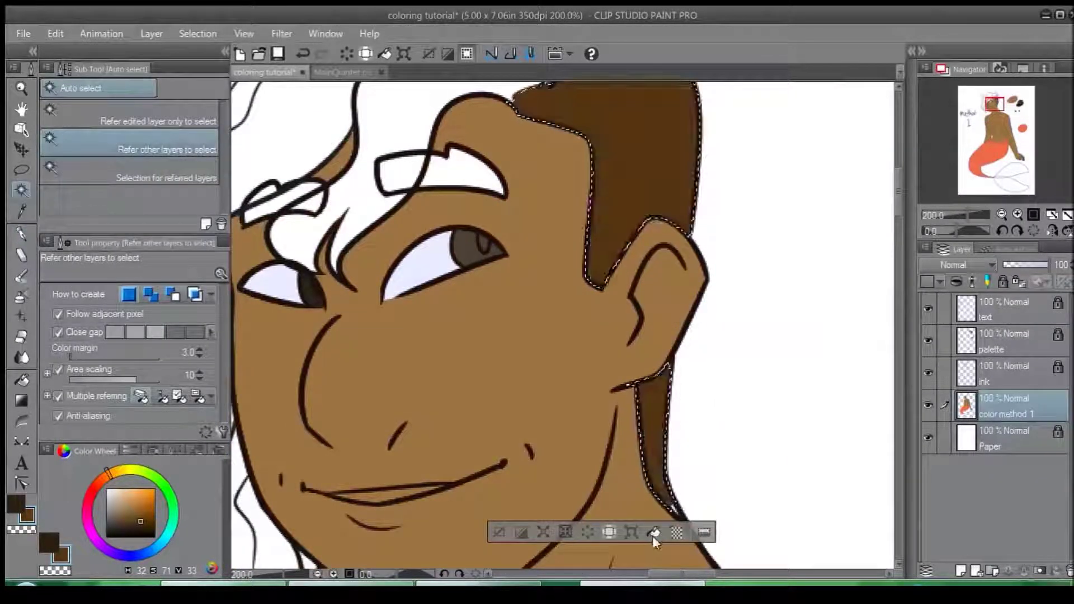
key(ctrl+d)
key(p)
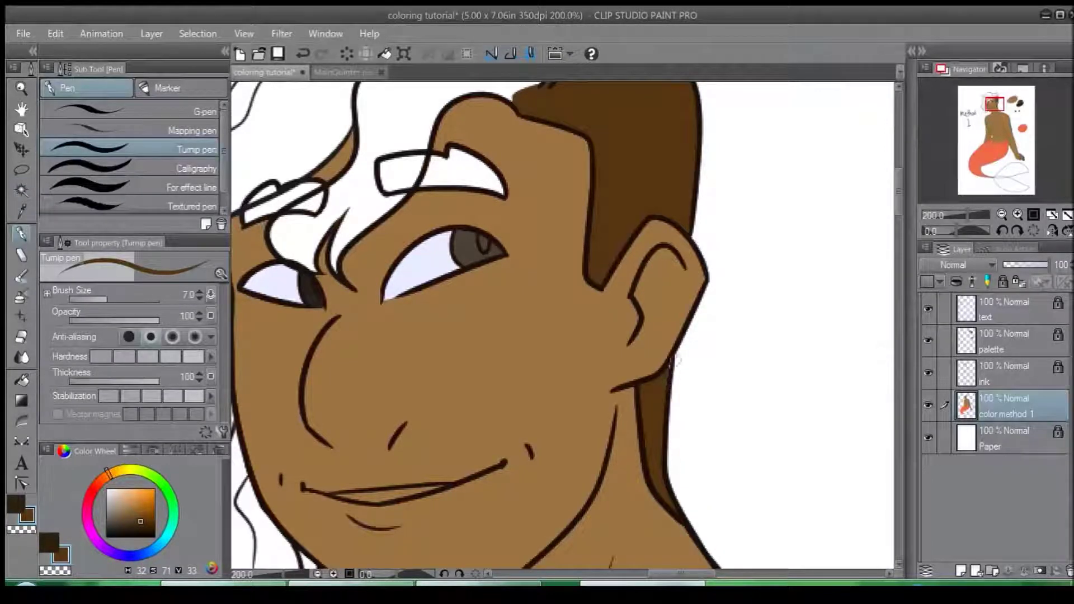
Step: Auto-select the long hair sections down to the lower curls, adding the small strand areas and near eyebrow to the selection
drag(629, 235, 663, 382)
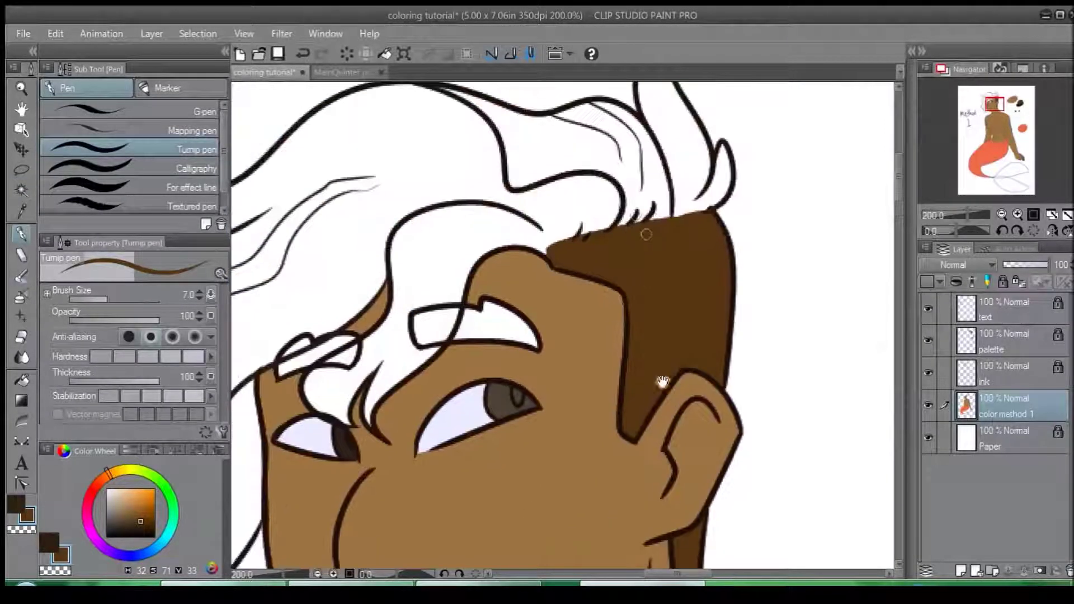
key(w)
click(566, 221)
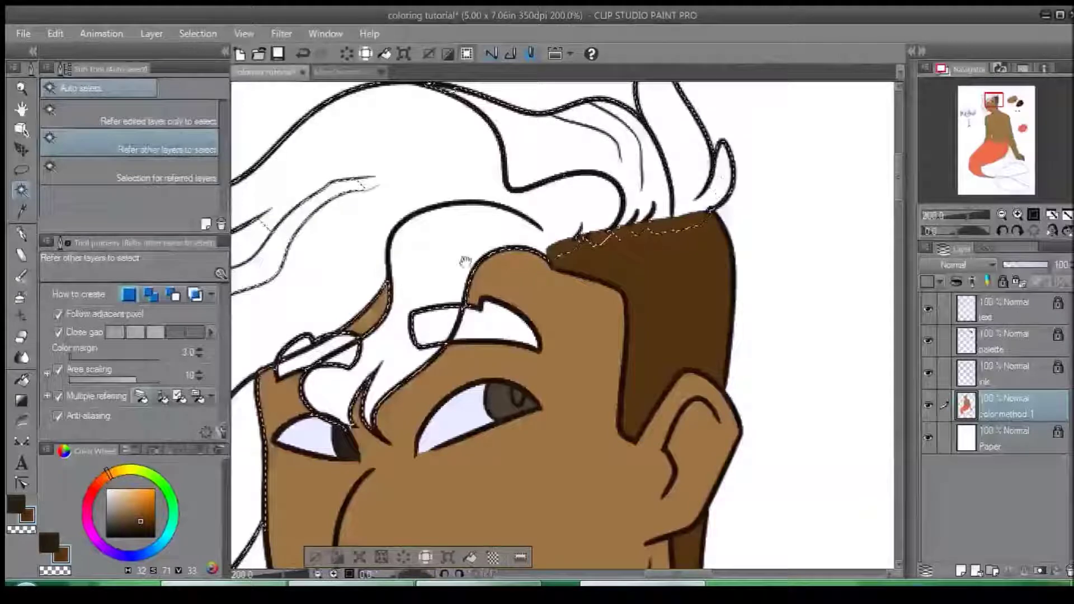
drag(503, 250, 691, 152)
shift+click(688, 226)
shift+click(622, 228)
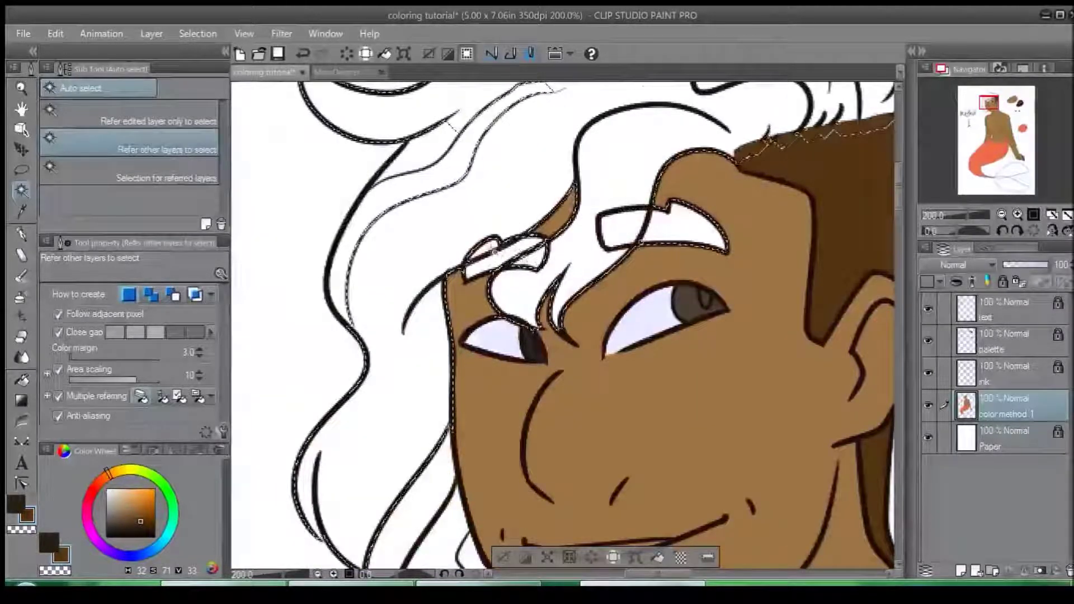
scroll(521, 417, down, 4)
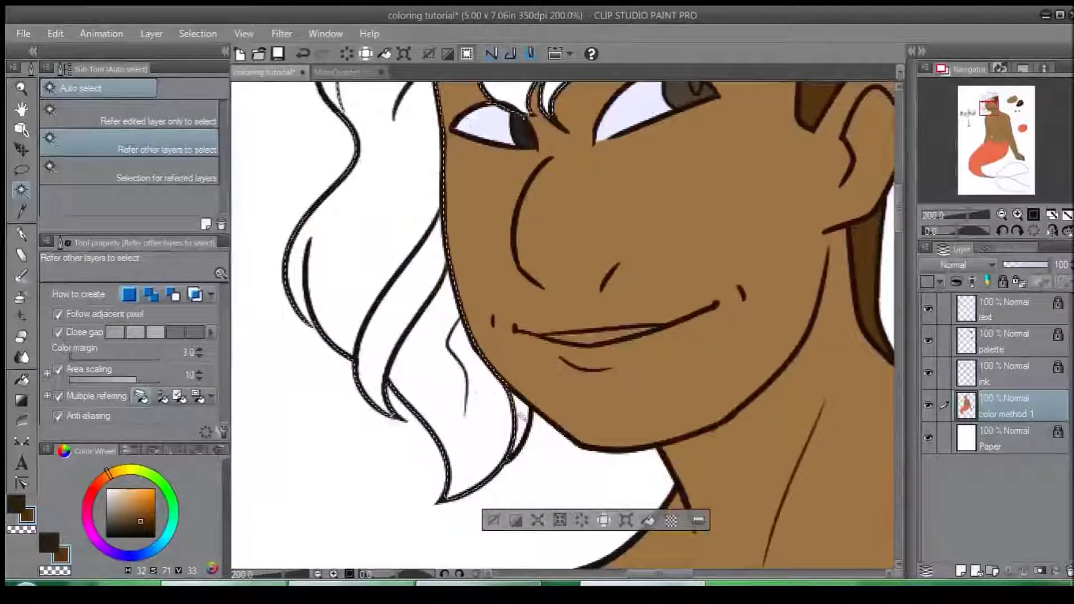
scroll(520, 417, up, 4)
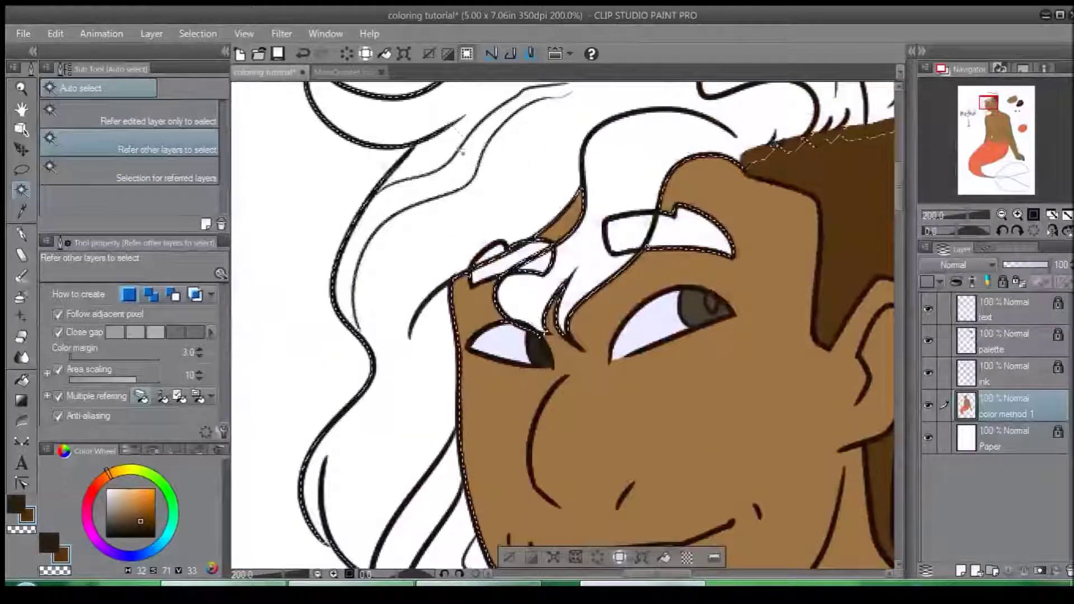
drag(515, 158, 489, 212)
drag(613, 226, 501, 246)
Step: Fill the selected hair with dark brown (H 31, S 66, V 18), redoing the fill after adding the far eyebrow, and deselect
click(525, 557)
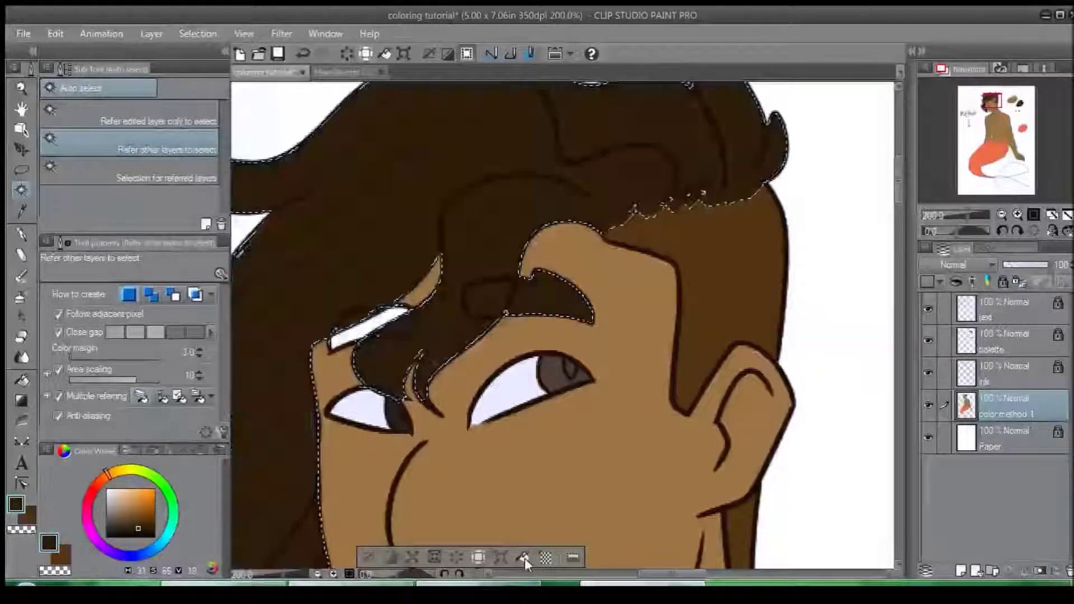
key(ctrl+z)
shift+click(369, 326)
click(524, 558)
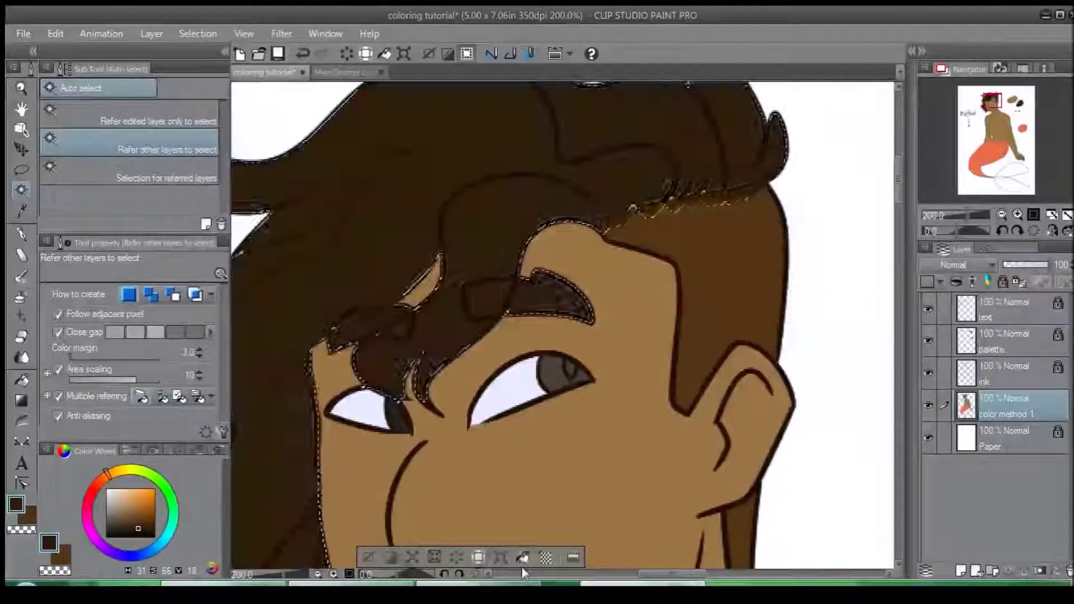
key(ctrl+d)
Step: Touch up gaps in the dark brown around the eyebrows and along the outer edge of the long hair with the Turnip pen
scroll(496, 527, up, 2)
key(p)
drag(622, 129, 602, 301)
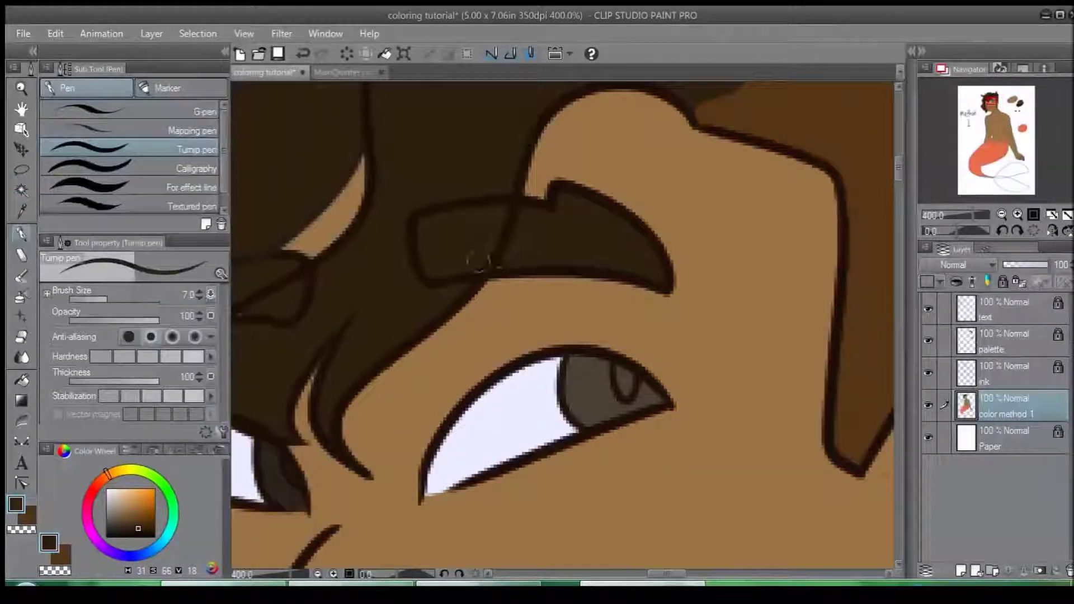
drag(341, 293, 558, 231)
drag(340, 242, 673, 204)
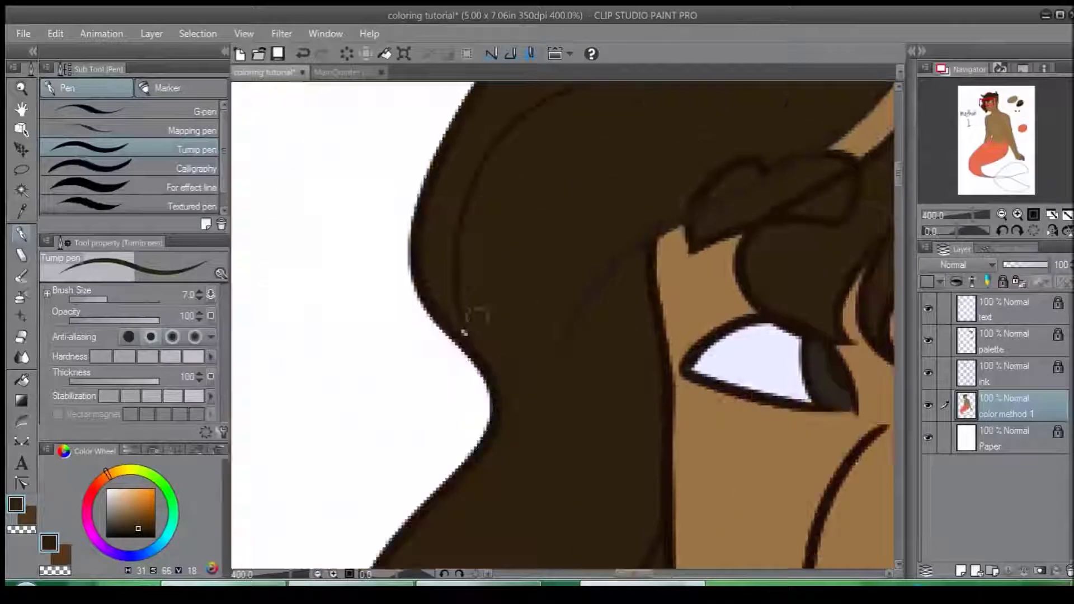
drag(466, 331, 601, 240)
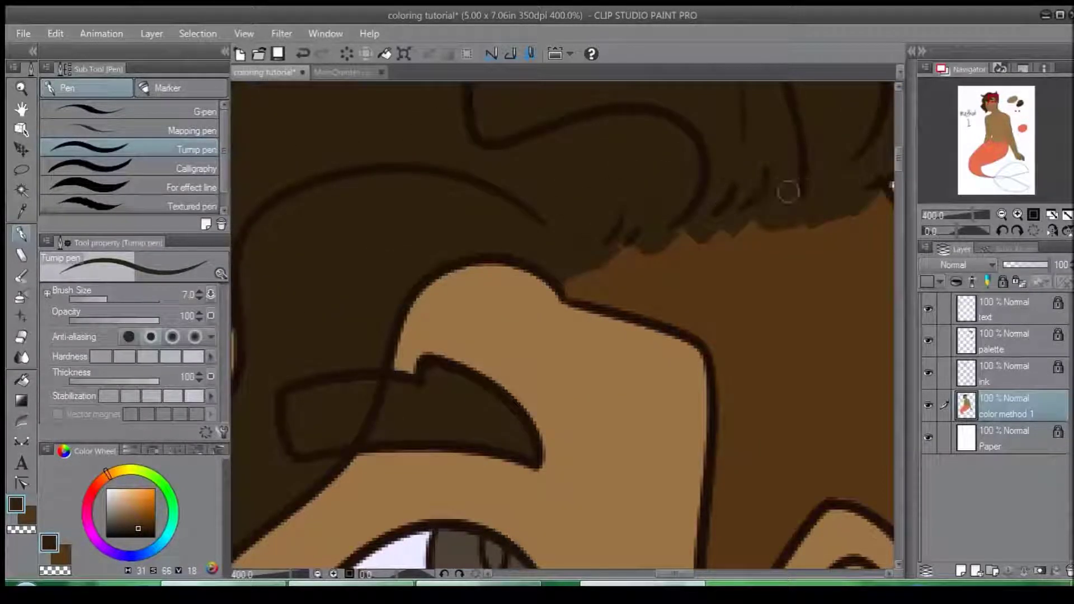
Step: Smooth the jagged boundary between the dark top hair and the brown short side hair using both hair colors
drag(856, 175, 693, 240)
key(x)
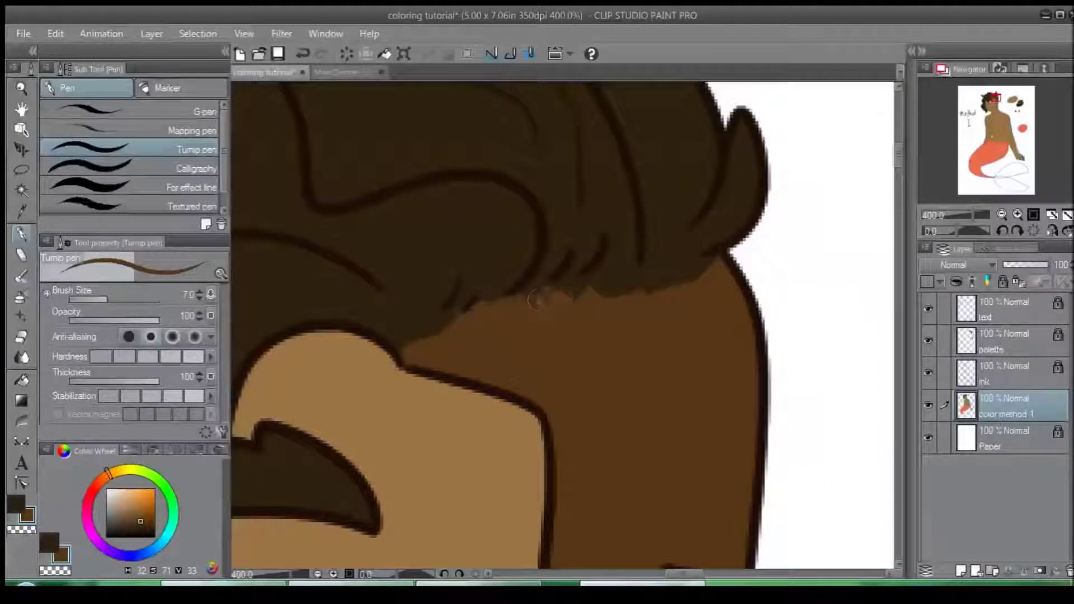
drag(571, 287, 646, 287)
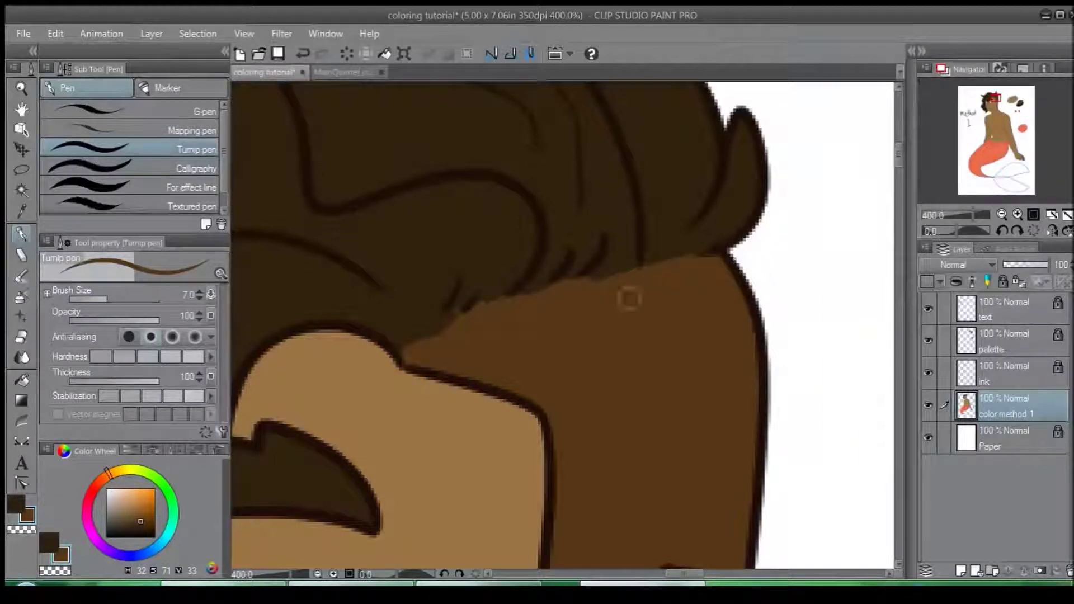
key(x)
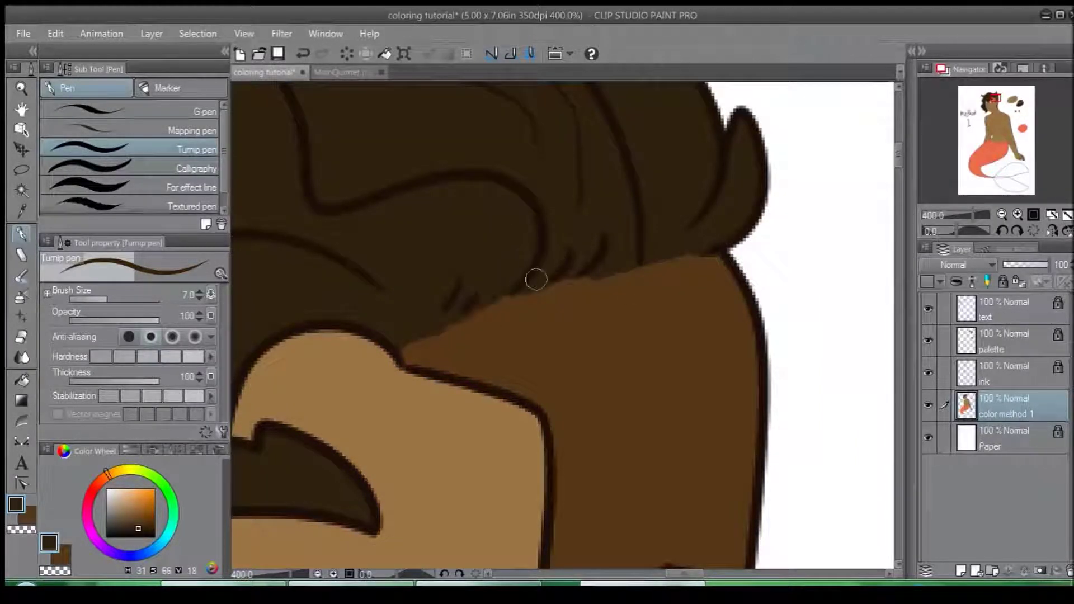
Step: Touch up the dark brown hair color along the top of the head and around the far eyebrow
drag(318, 84, 554, 236)
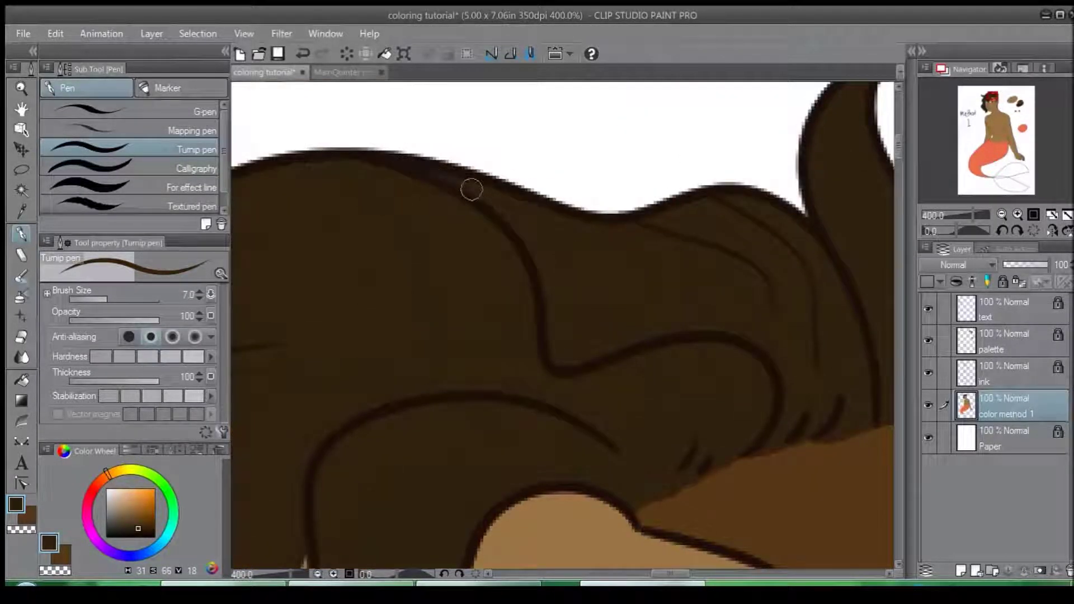
drag(291, 330, 553, 173)
drag(487, 275, 460, 149)
drag(648, 364, 583, 266)
scroll(551, 170, up, 1)
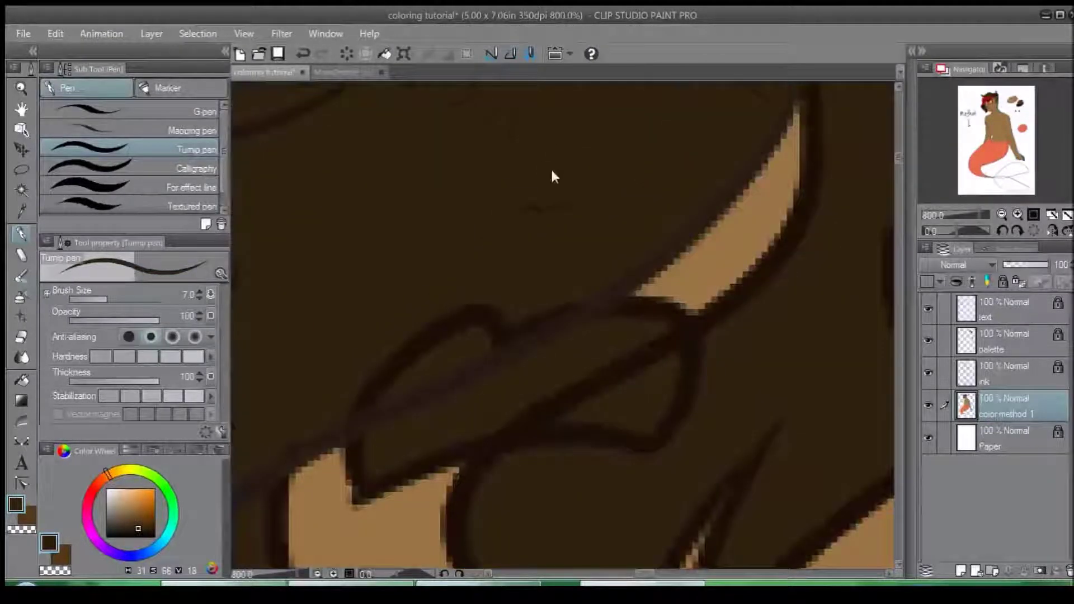
Step: Darken the line art on the ink layer to black, relock that layer, and make color method 1 the active layer
scroll(552, 177, down, 4)
click(1005, 372)
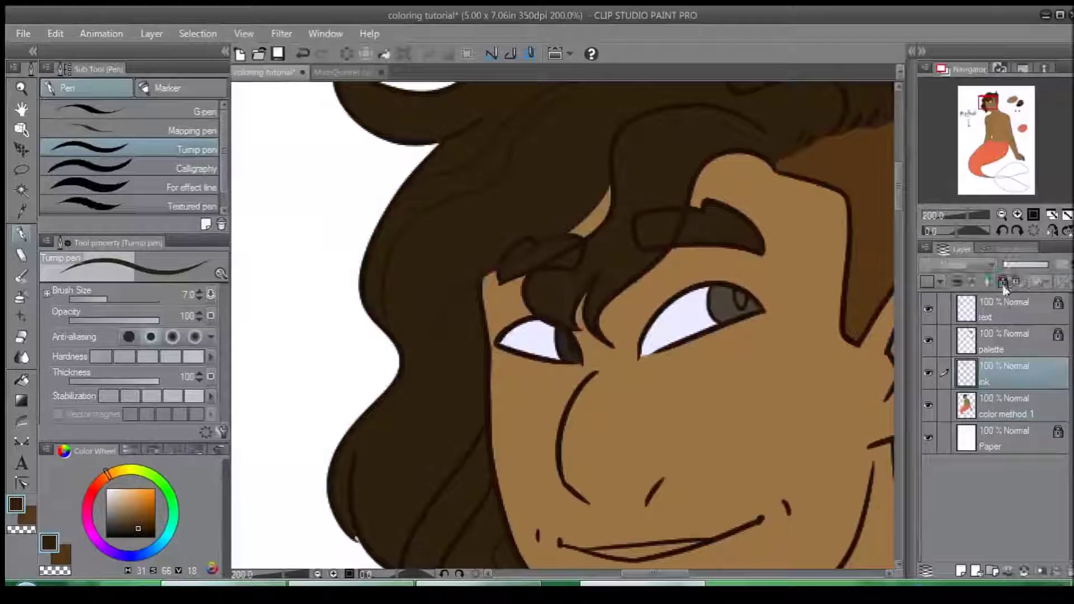
key(ctrl+s)
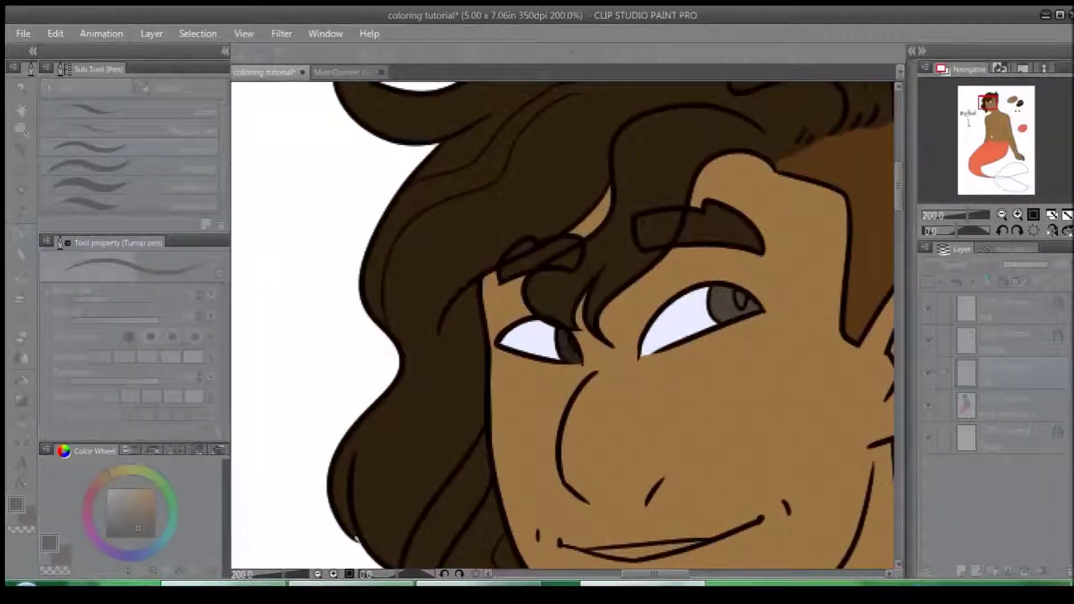
click(1002, 282)
click(1013, 414)
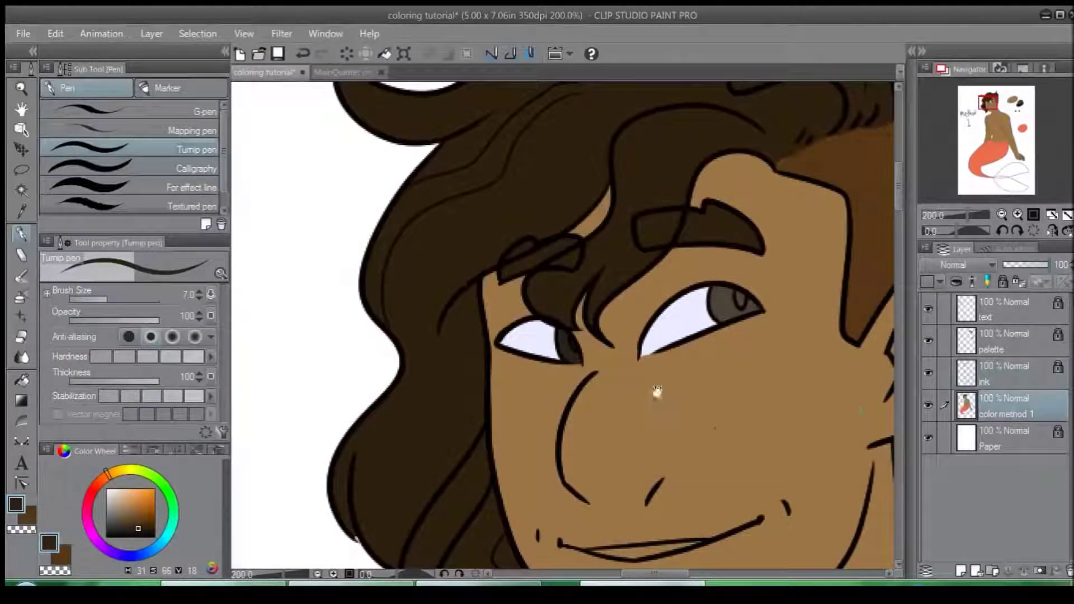
Step: Touch up the dark brown color at the lower tips of the long hair beside the chin
drag(646, 544, 543, 302)
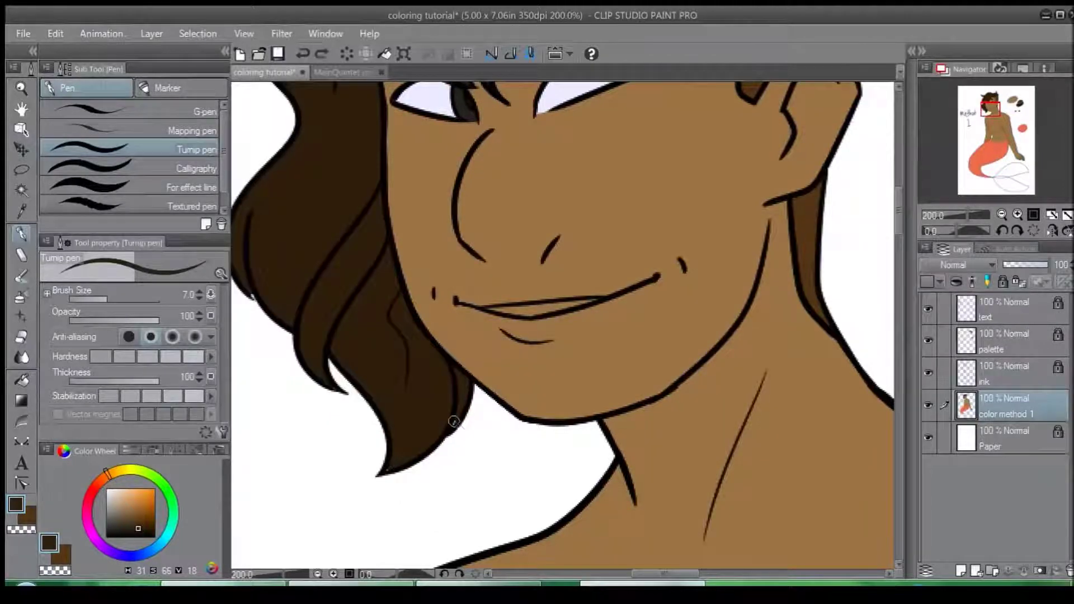
drag(398, 435, 449, 382)
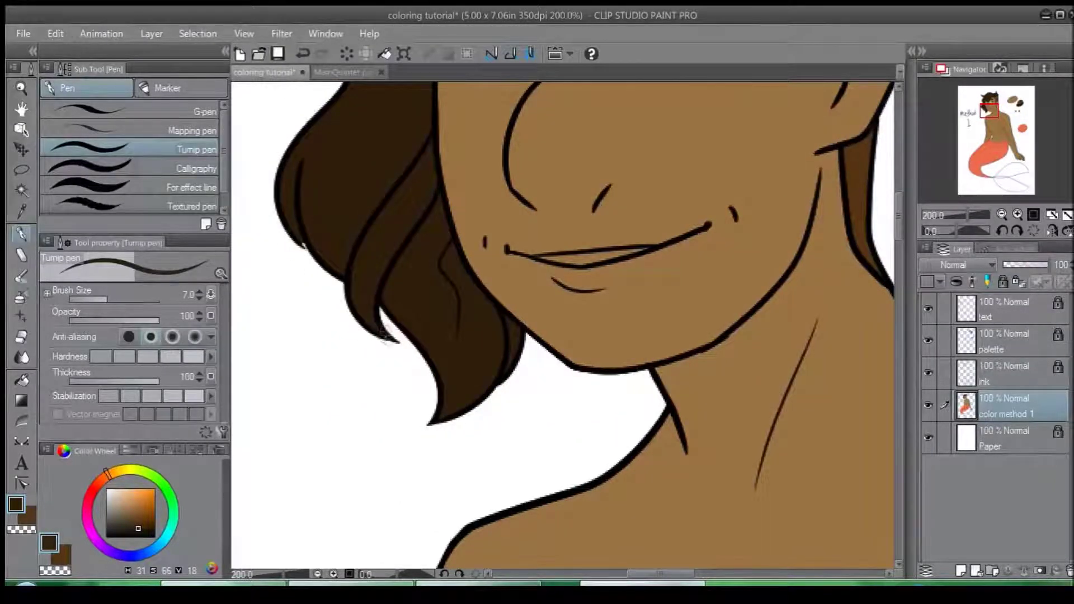
Step: Fill the auto-selected area between the mouth lines with a darker skin brown (H 33, S 66, V 50), and deselect
drag(638, 186, 548, 306)
mouse_move(592, 259)
mouse_down()
mouse_move(539, 268)
mouse_move(559, 252)
mouse_up()
alt+click(559, 251)
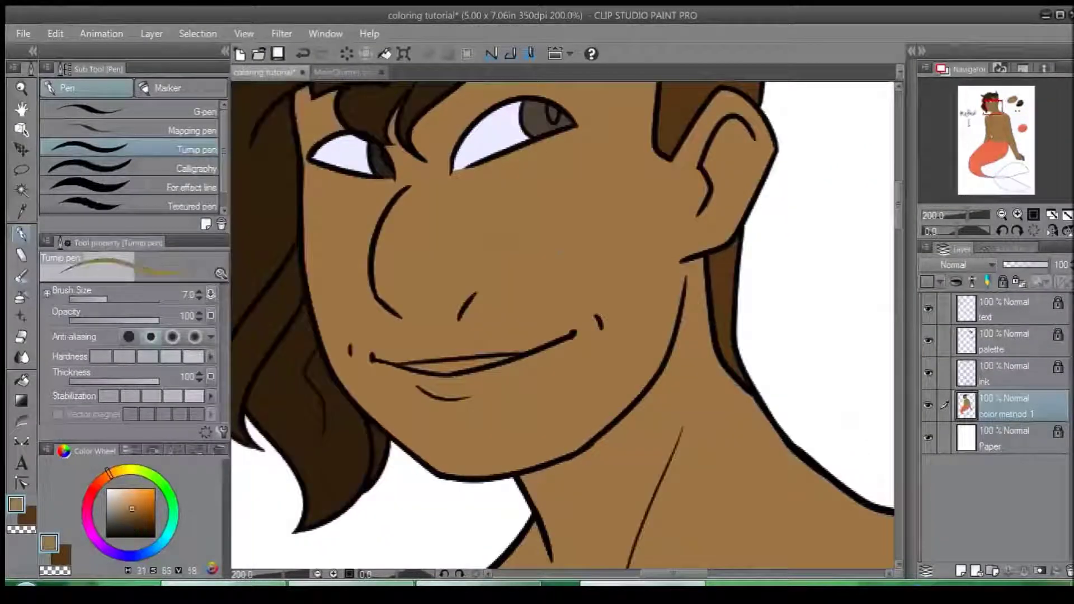
click(138, 513)
key(w)
click(475, 363)
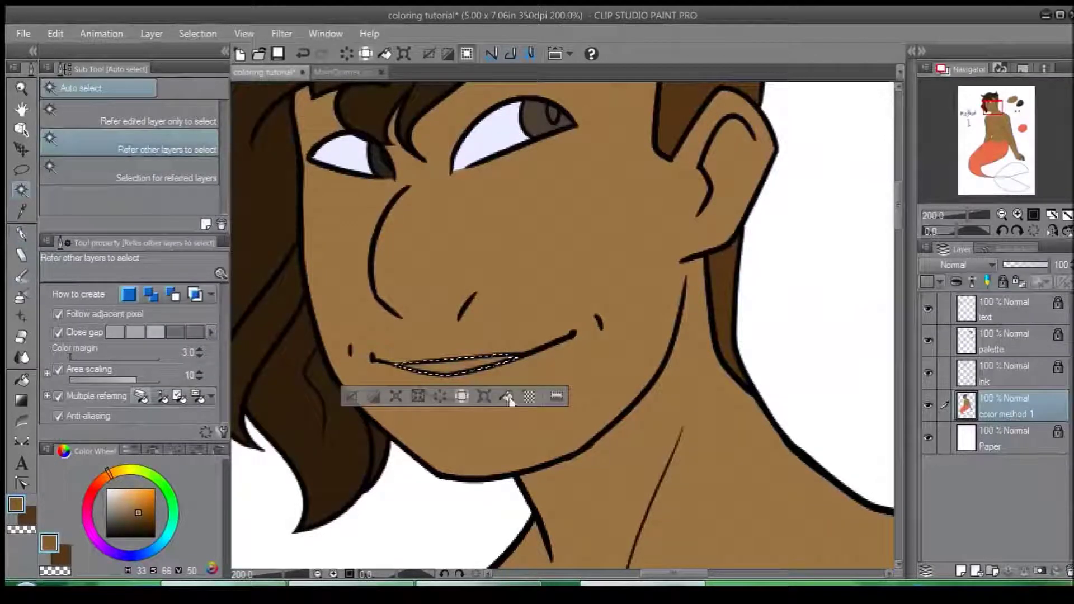
click(507, 398)
key(ctrl+d)
key(p)
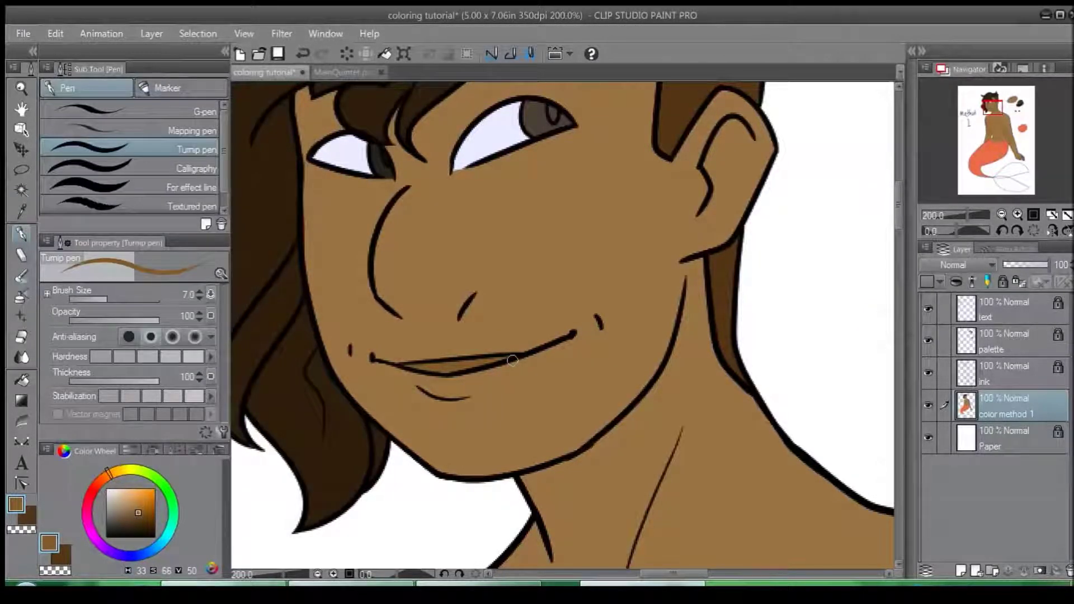
Step: Auto-select both lobes of the tail fin together with the overlapping area between them
drag(575, 407, 492, 152)
scroll(600, 167, down, 3)
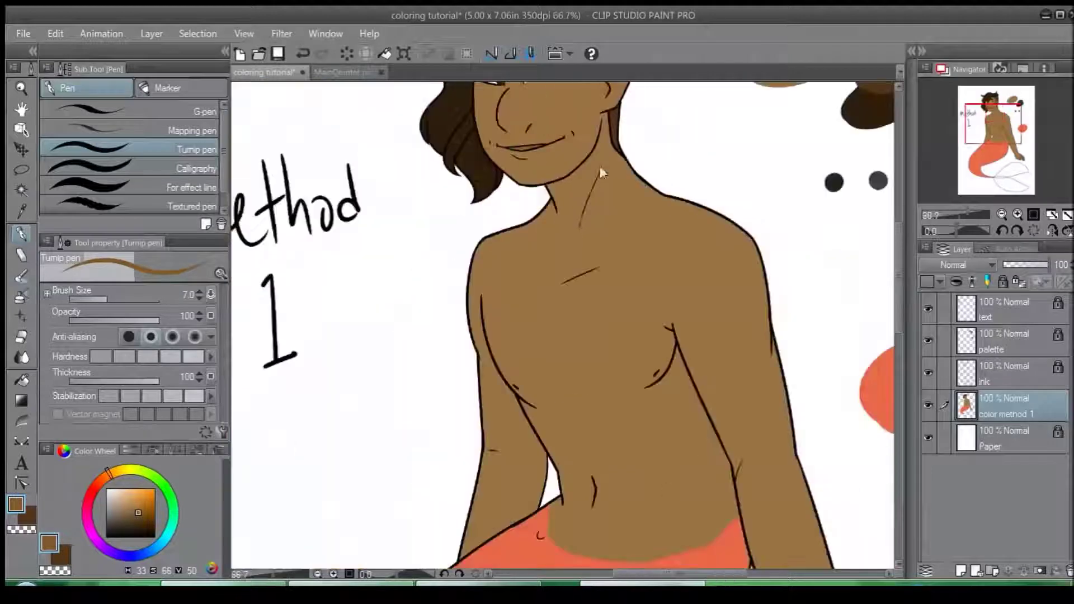
drag(599, 495, 600, 168)
drag(660, 476, 528, 166)
drag(595, 298, 528, 332)
key(w)
click(496, 429)
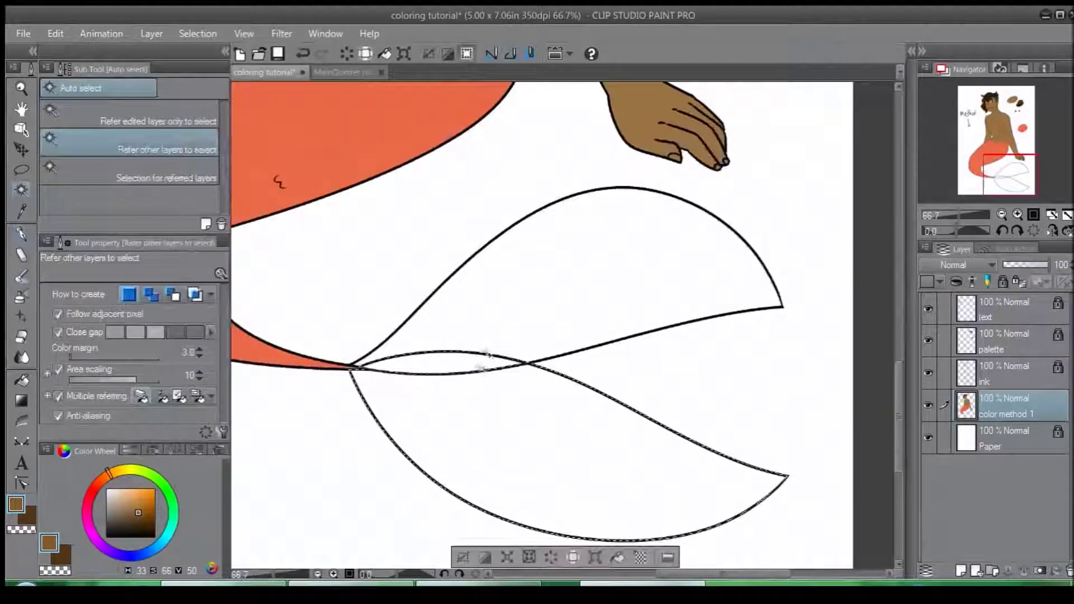
shift+click(482, 363)
shift+click(468, 316)
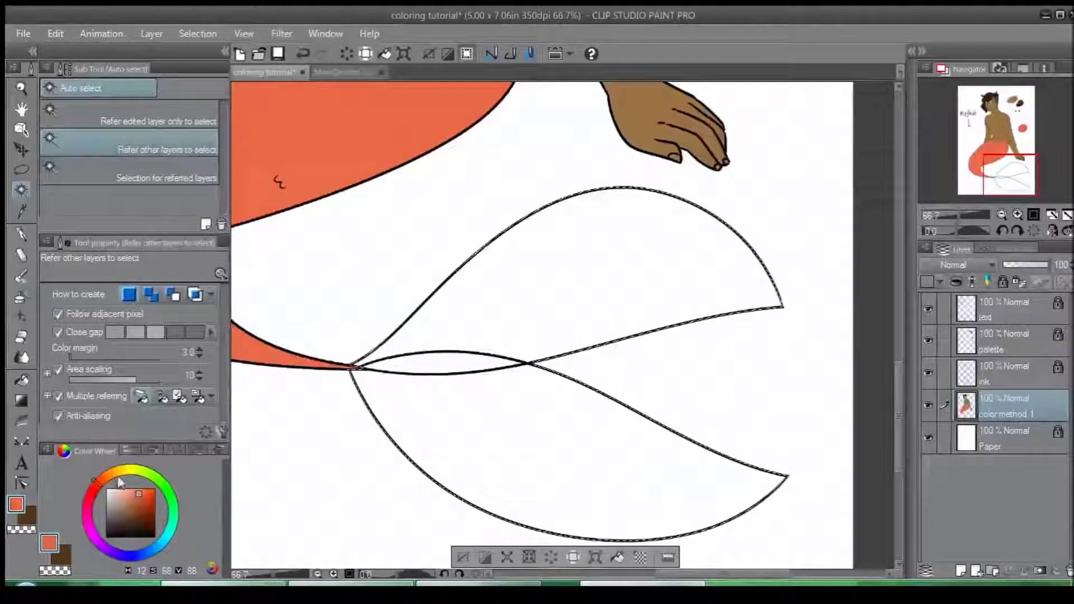
Step: Fill the selected tail fin with yellow-orange (H 39, S 68, V 88), deselect, and save the file
click(139, 494)
click(617, 557)
key(ctrl+0)
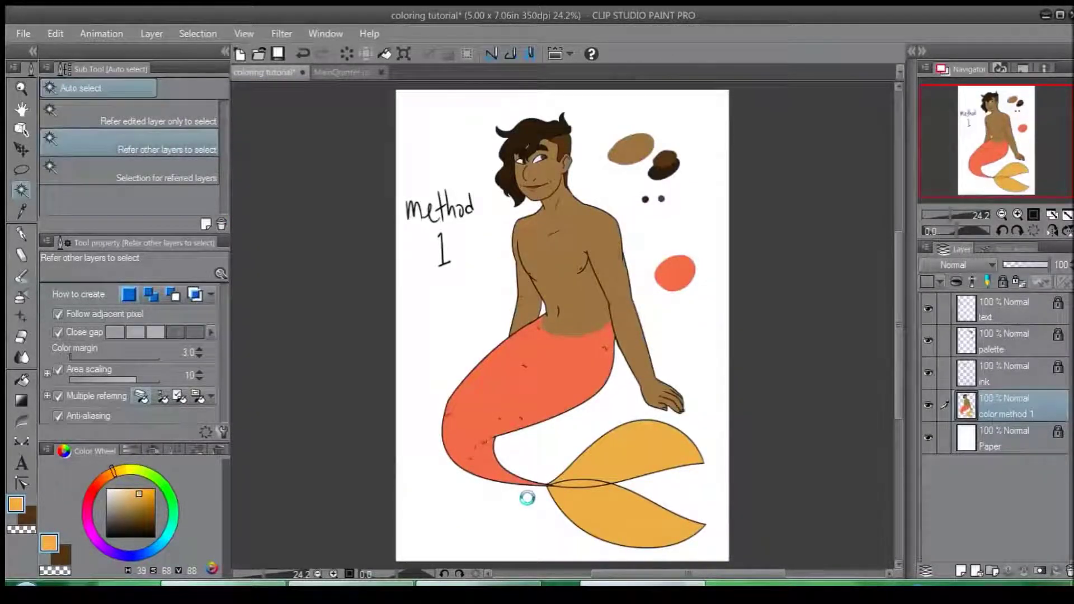
key(ctrl+s)
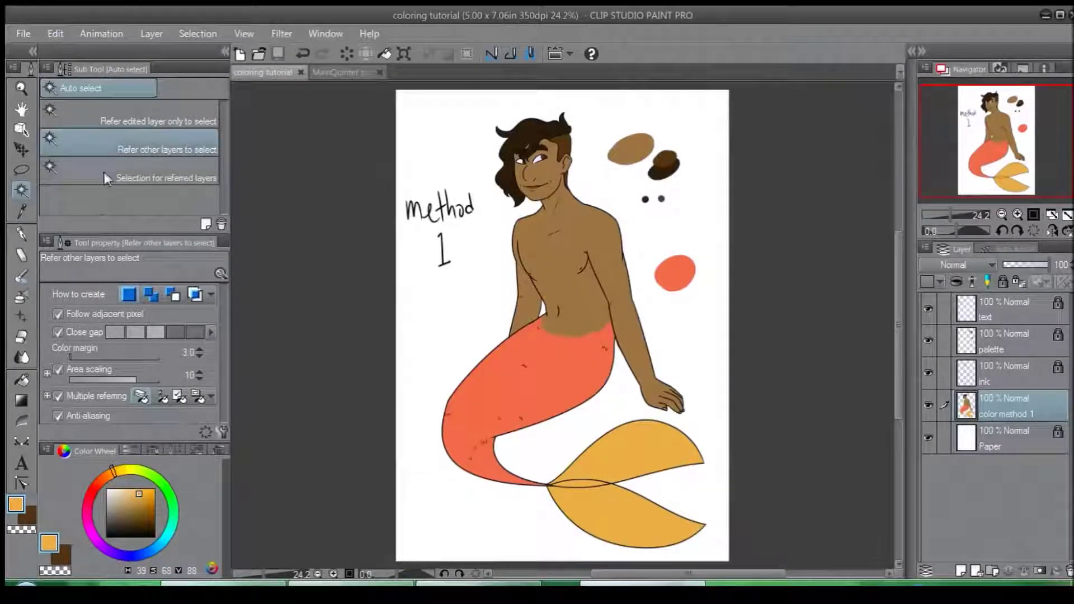
Step: Select the tail fin with Selection for referred layers, shift its hue and saturation to a paler peach orange, and deselect
click(107, 173)
click(615, 513)
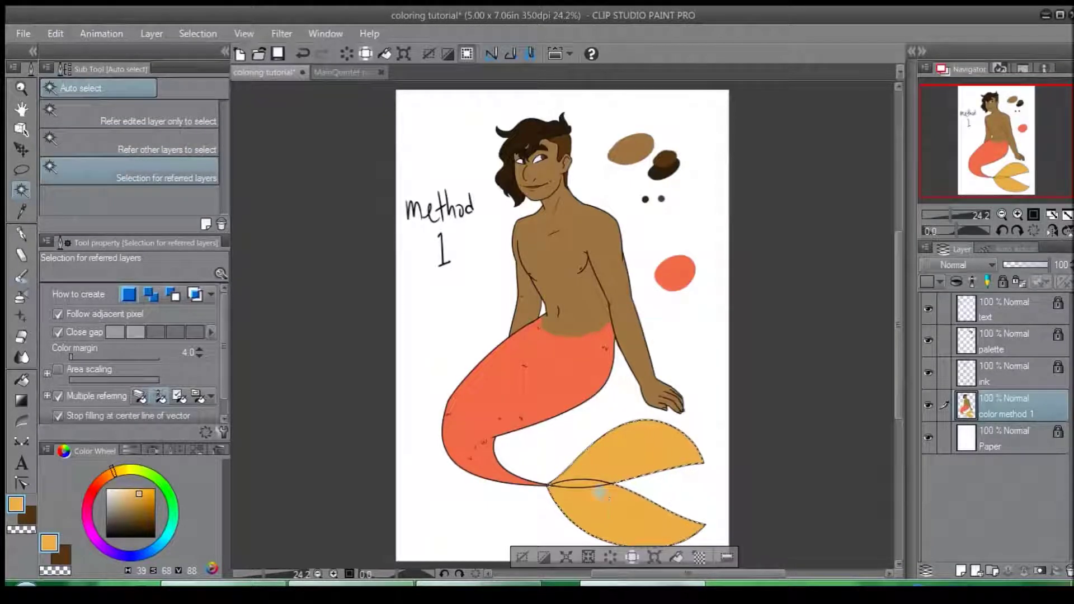
key(ctrl+u)
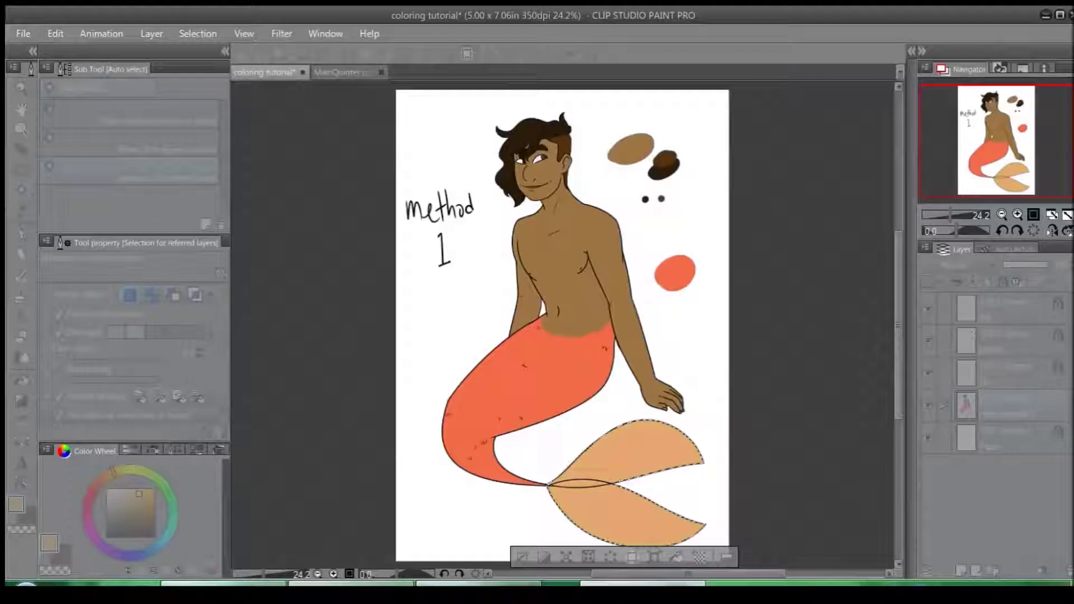
click(1005, 126)
key(ctrl+d)
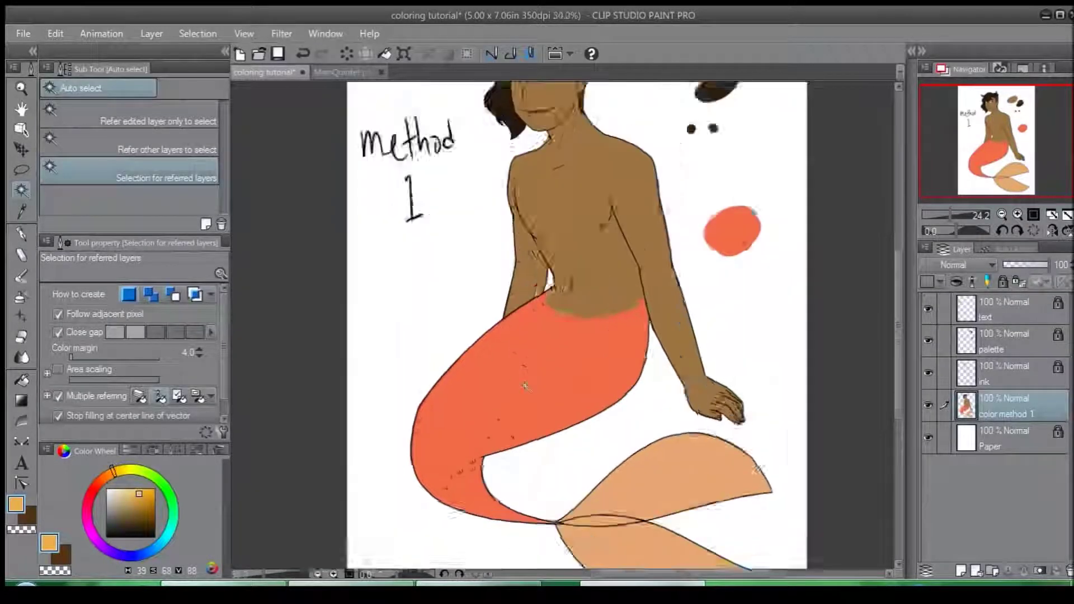
scroll(525, 386, up, 3)
scroll(527, 386, up, 1)
drag(582, 123, 537, 316)
click(395, 307)
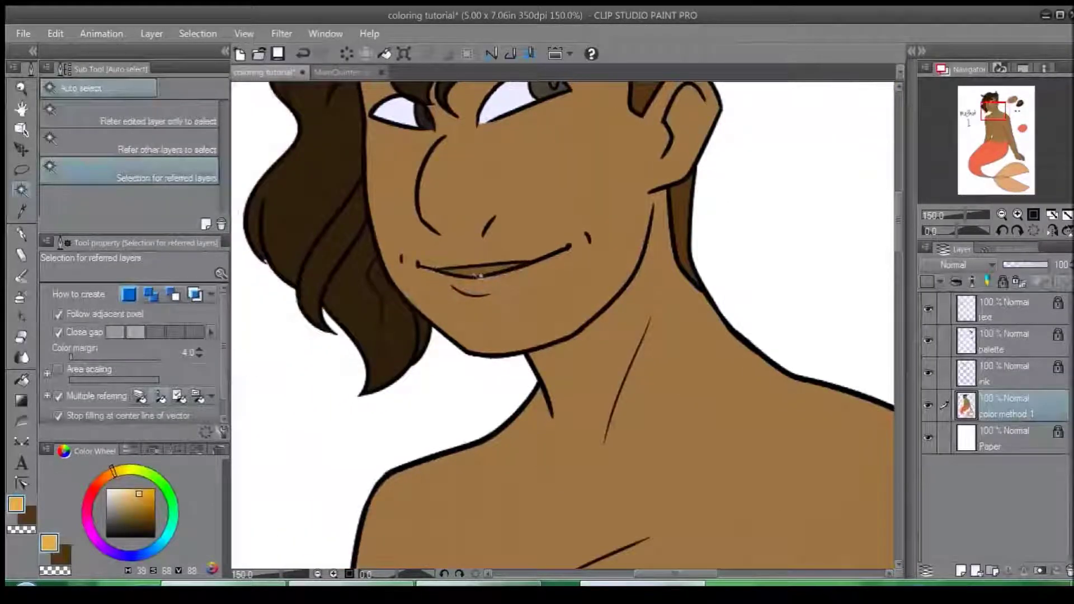
key(p)
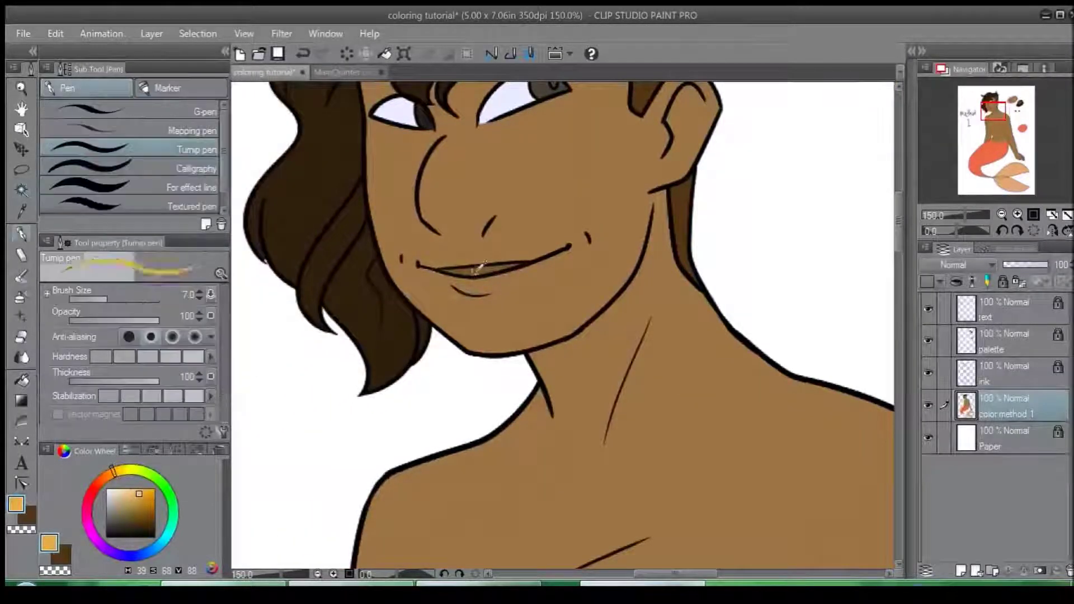
mouse_move(512, 309)
mouse_down()
mouse_move(518, 391)
mouse_move(571, 297)
mouse_move(590, 286)
mouse_up()
key(ctrl+z)
scroll(562, 288, down, 5)
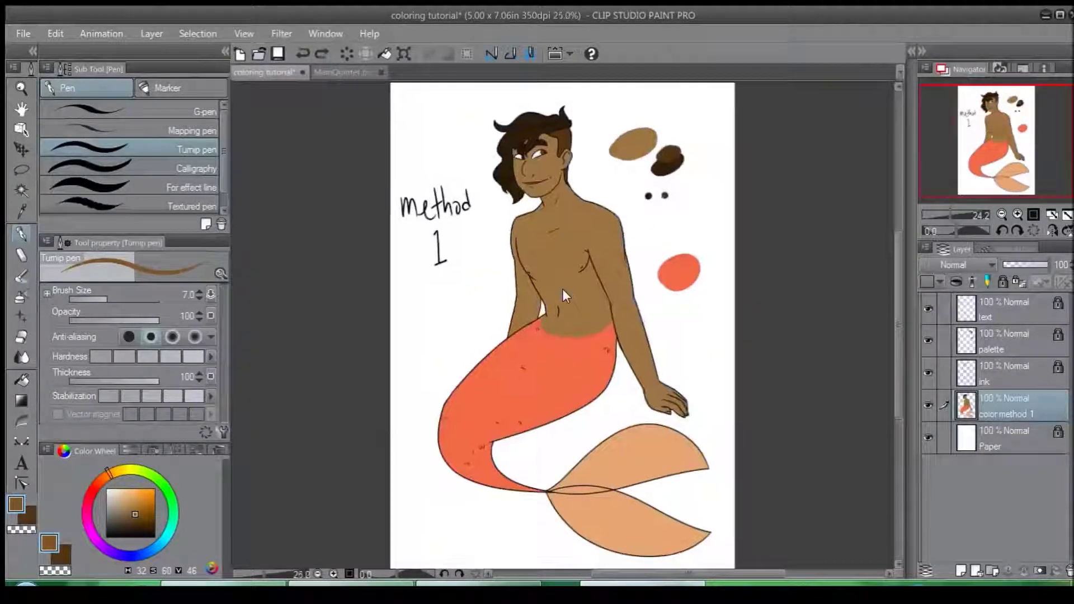
Step: Auto-select the red tail body, shift its color to a softer orange that suits the fin, and deselect
scroll(562, 288, up, 2)
key(w)
drag(518, 471, 546, 232)
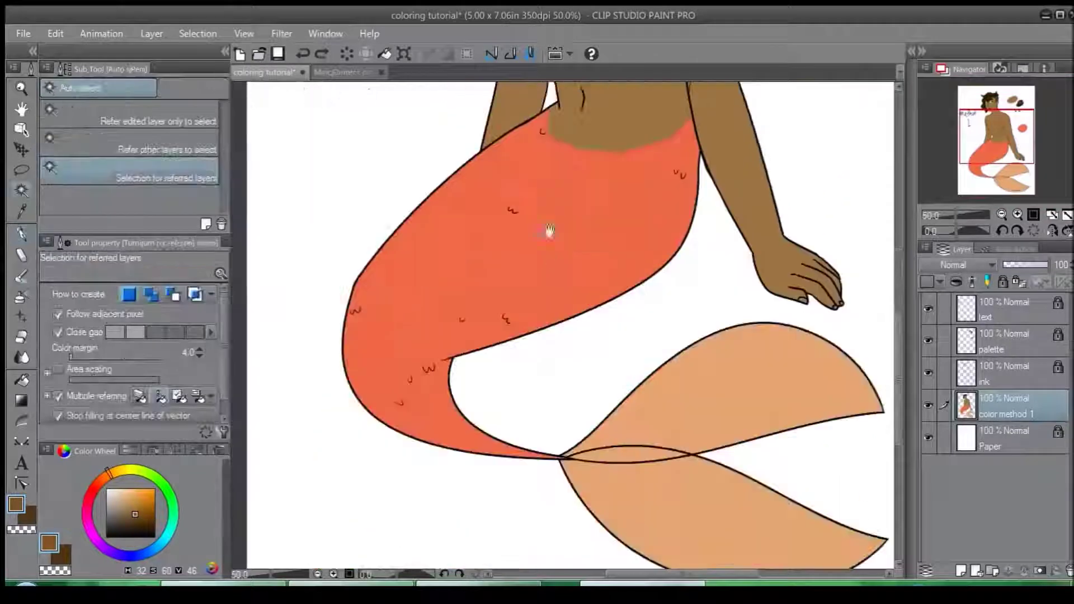
click(546, 253)
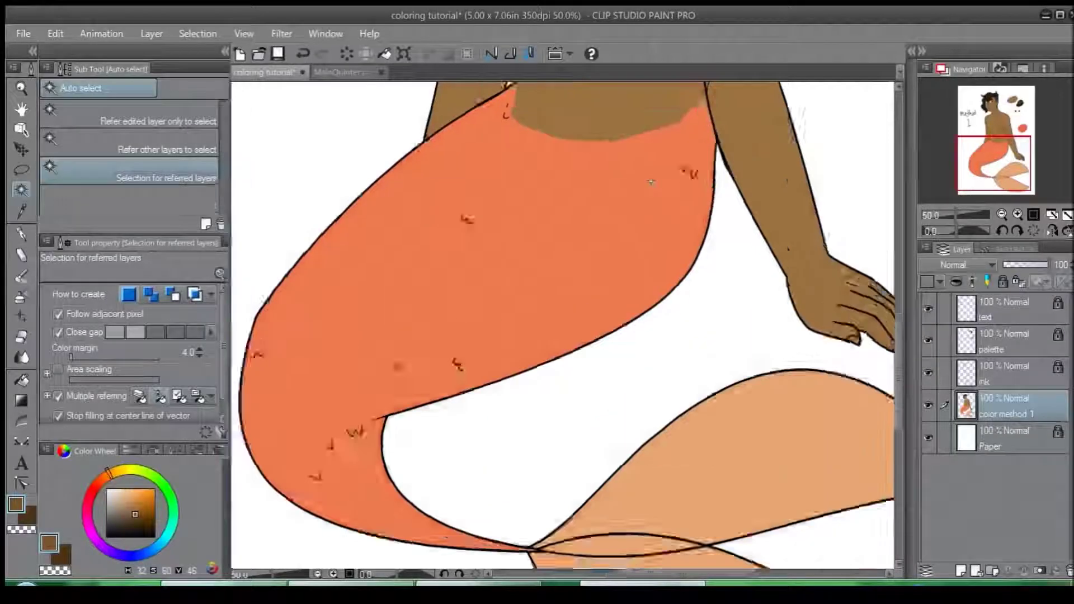
Step: Sample the tail's orange as the secondary color beside the skin brown and auto-select the figure around the waist
scroll(560, 325, up, 2)
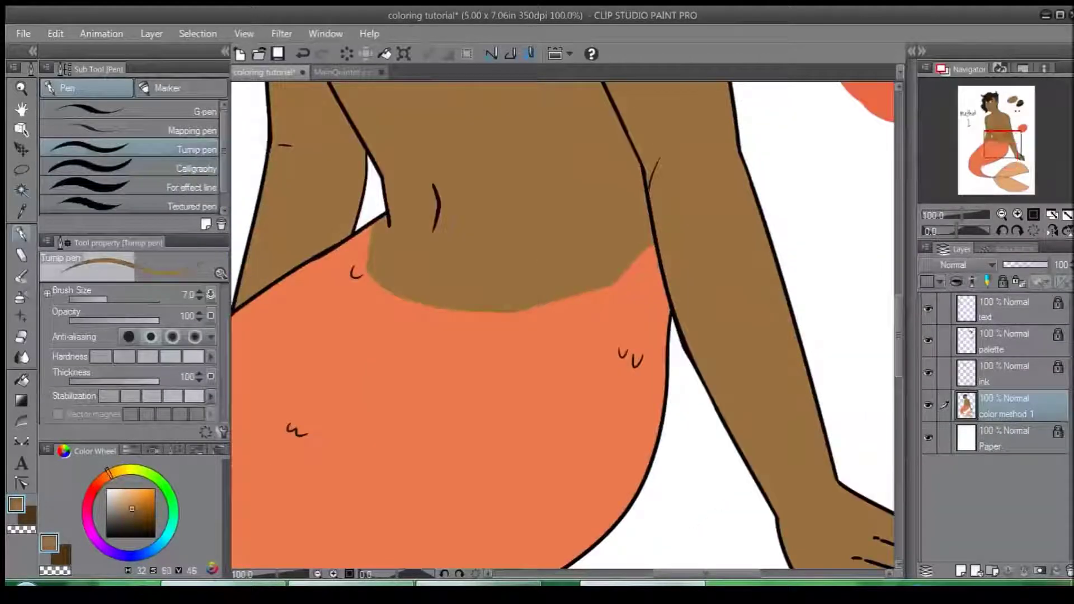
key(x)
alt+click(520, 324)
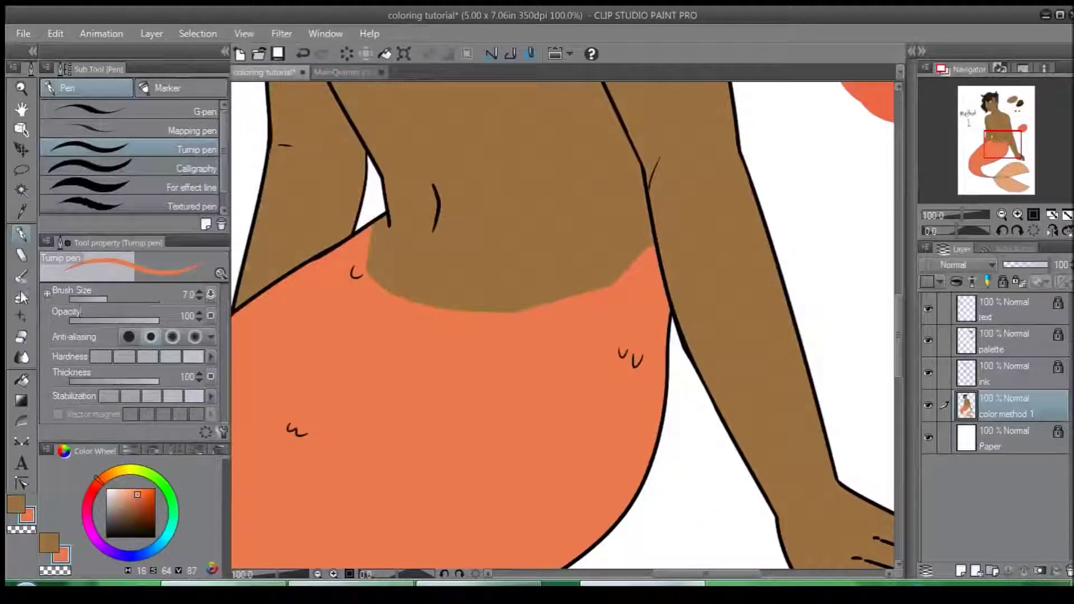
click(22, 277)
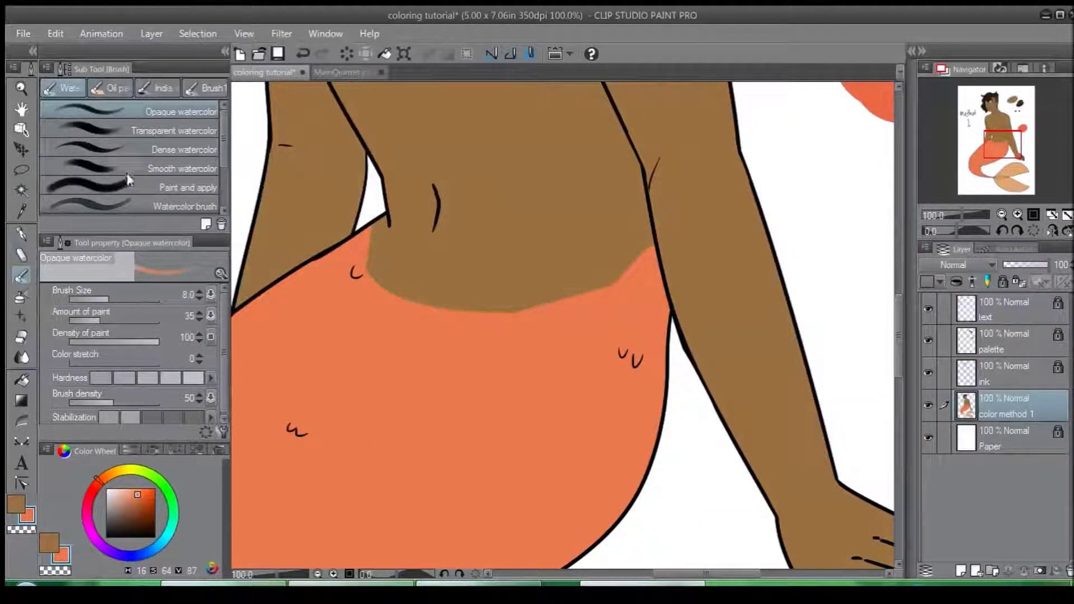
click(21, 191)
click(438, 289)
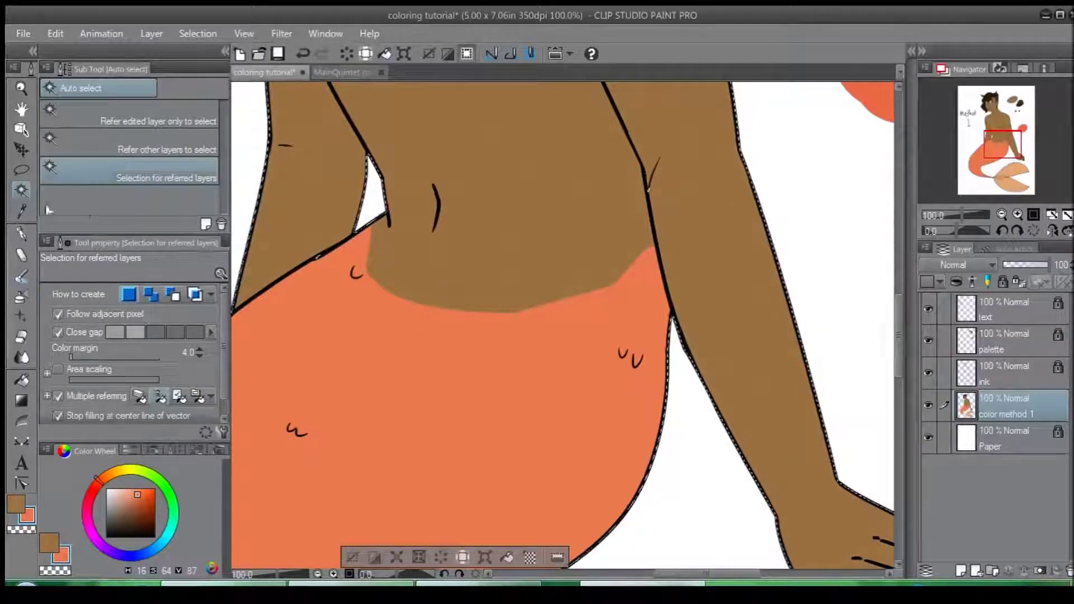
Step: Blend the skin brown into the orange tail across the waist with the Opaque watercolor brush at size 50, and deselect
key(b)
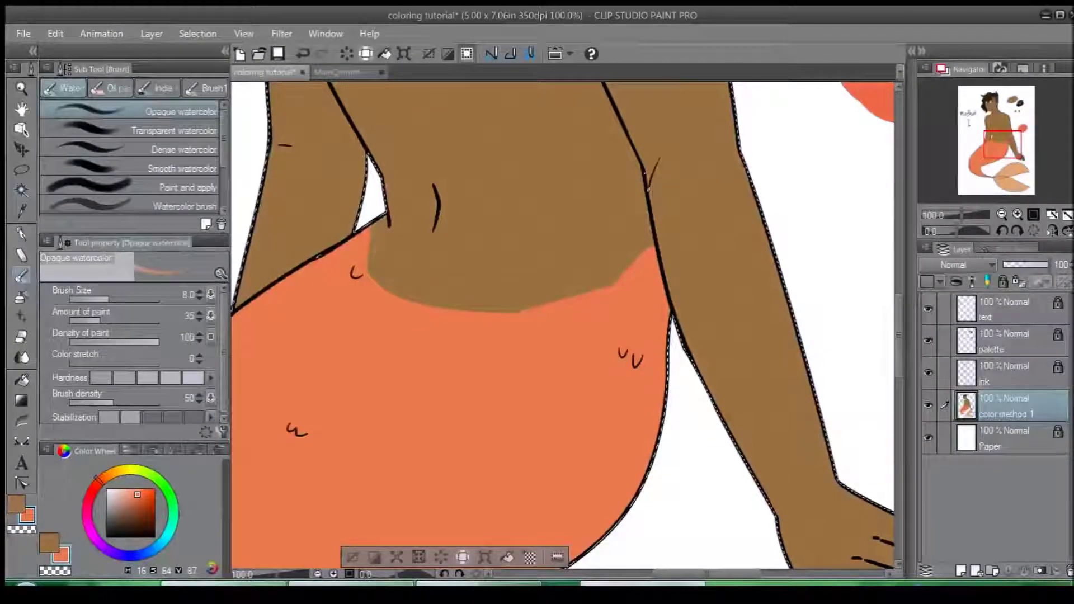
key(bracketright)
key(bracketright)
key(bracketright)
key(bracketright)
key(bracketright)
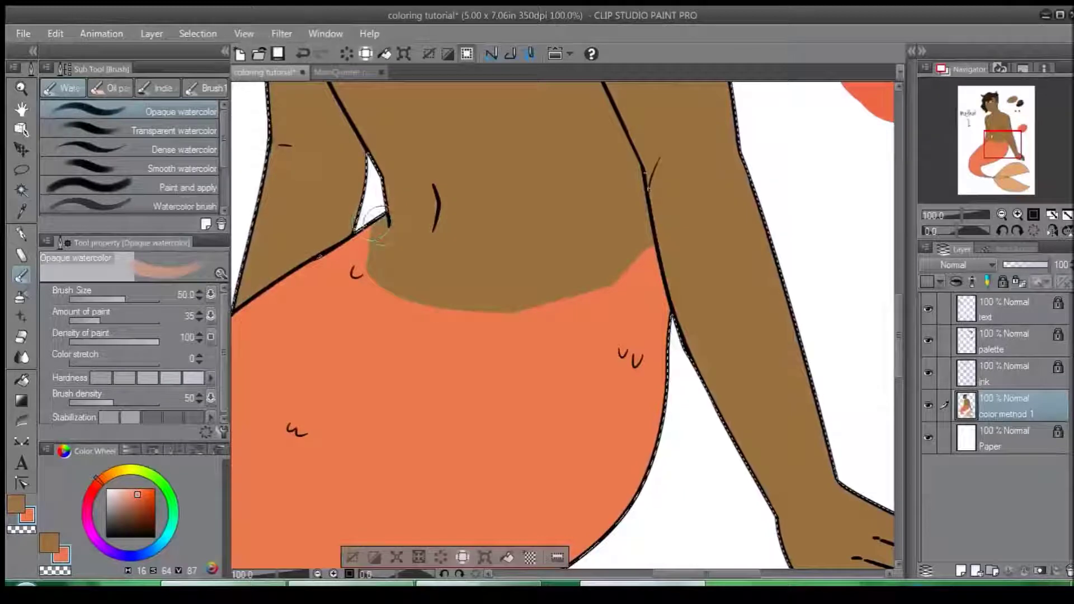
drag(378, 286, 600, 278)
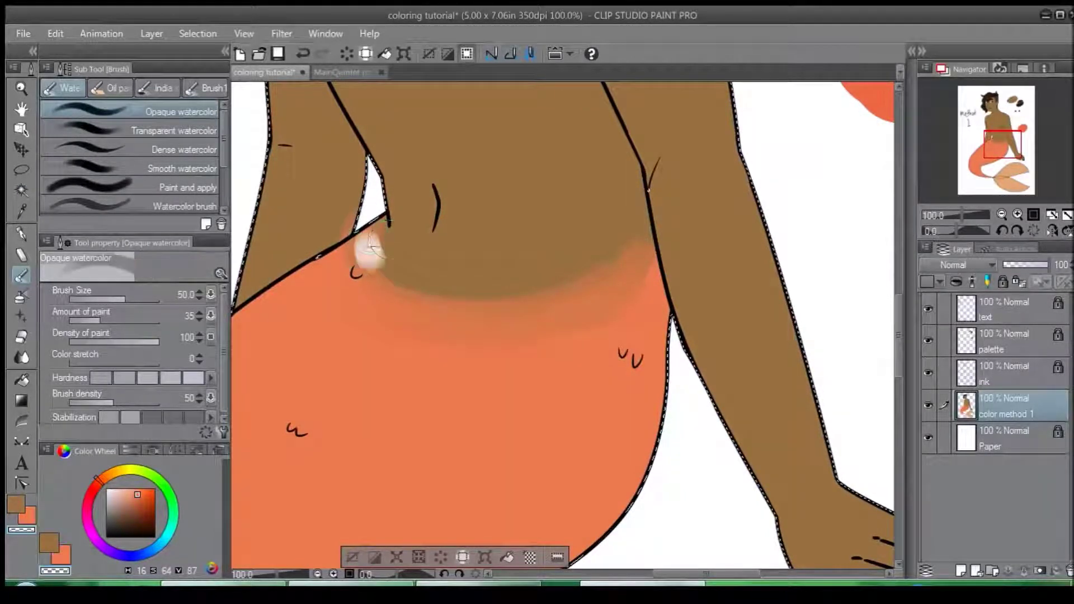
drag(393, 229, 531, 282)
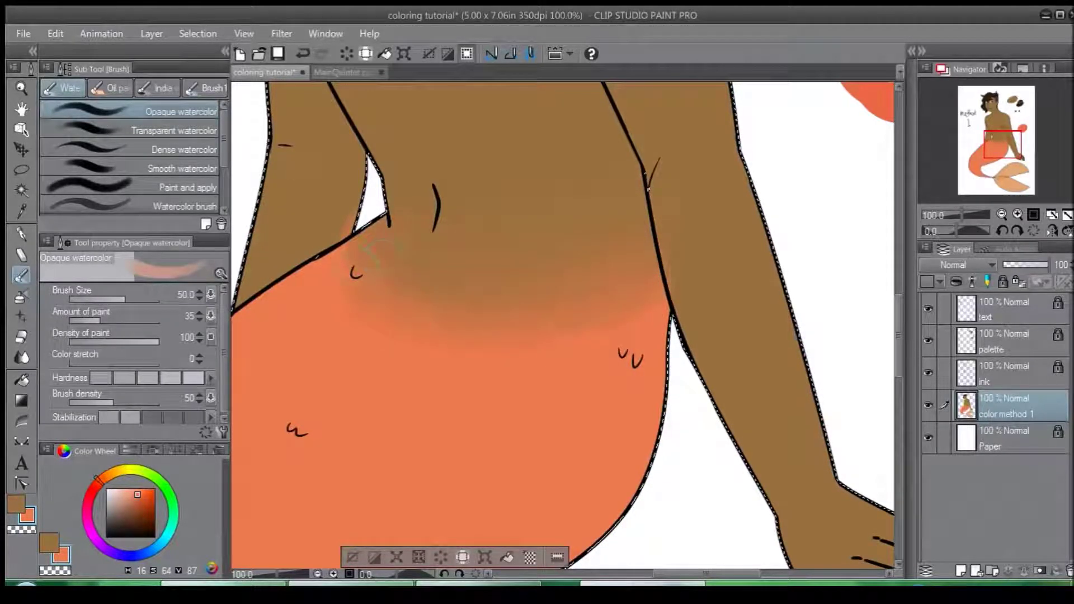
key(x)
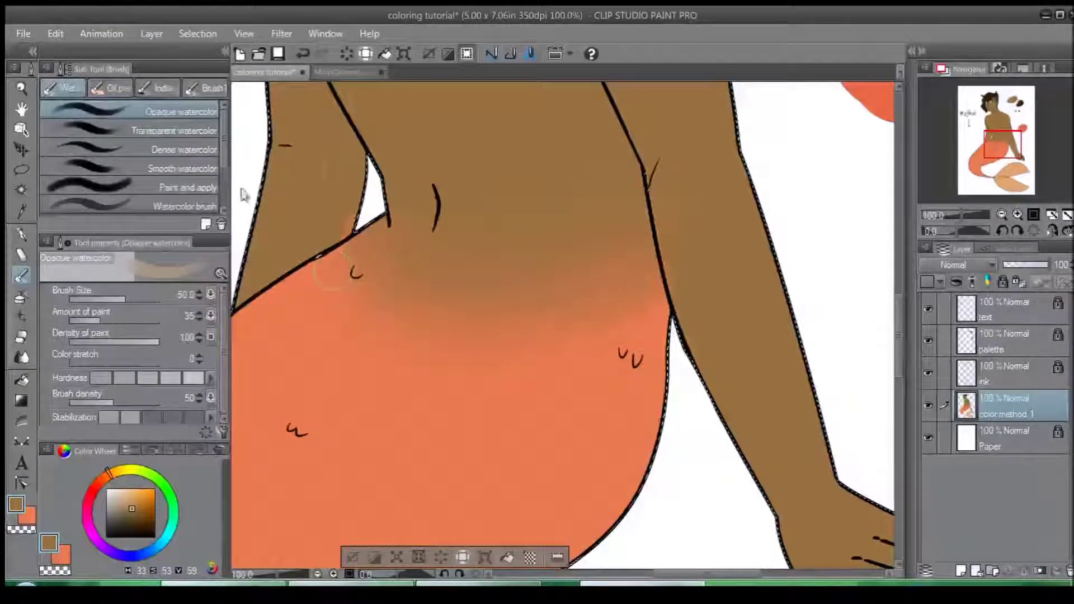
key(ctrl+d)
Step: Cover the orange spill on the rear forearm with skin brown using the Turnip pen at size 10, and erase color in the adjacent gap
key(p)
scroll(338, 209, up, 2)
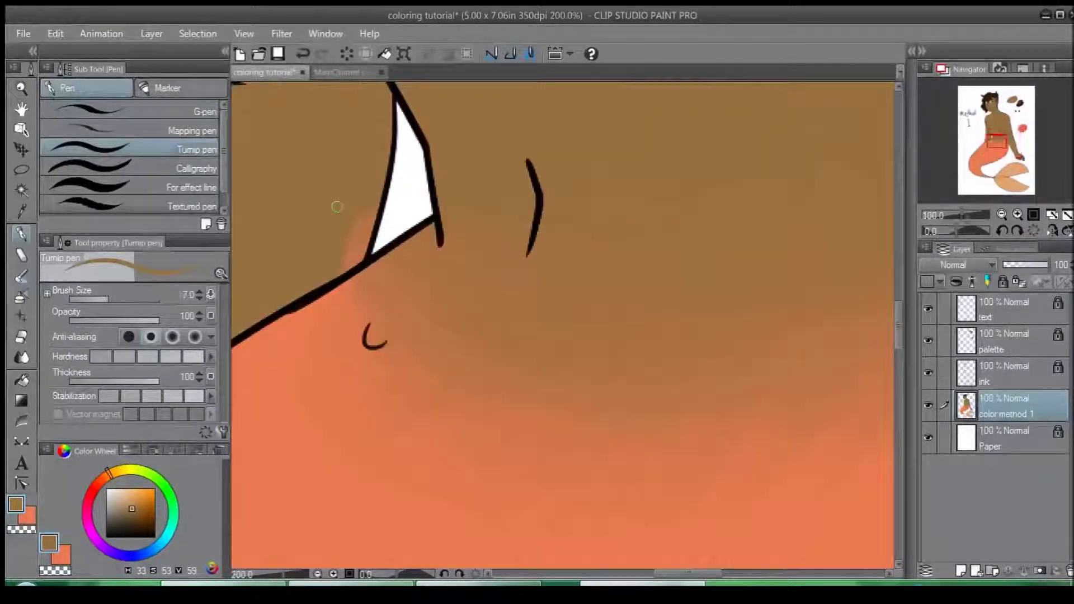
key(bracketright)
key(bracketright)
drag(399, 234, 459, 234)
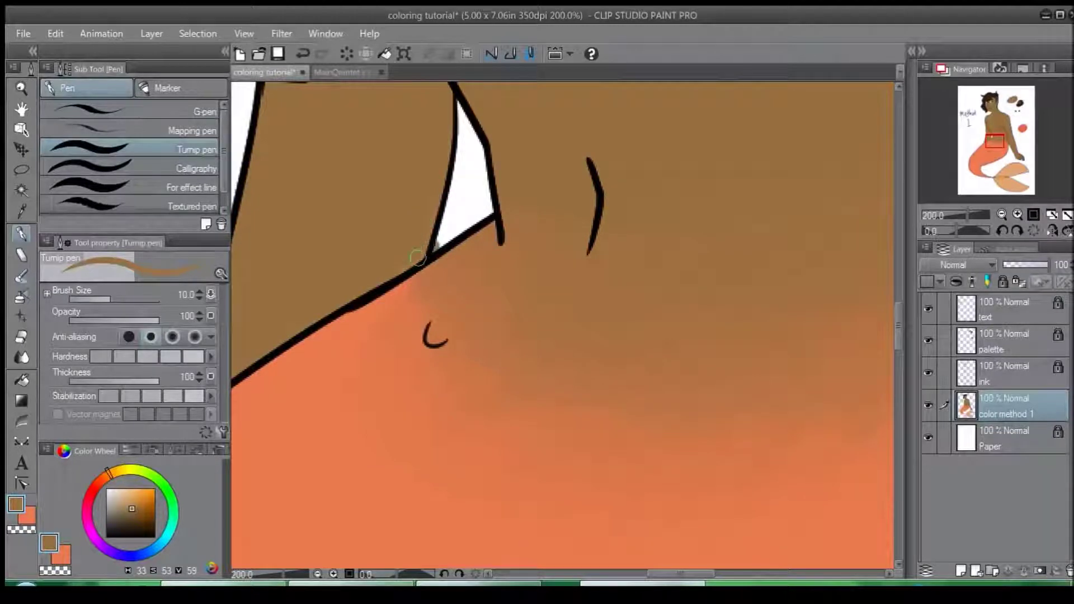
key(c)
drag(458, 216, 452, 223)
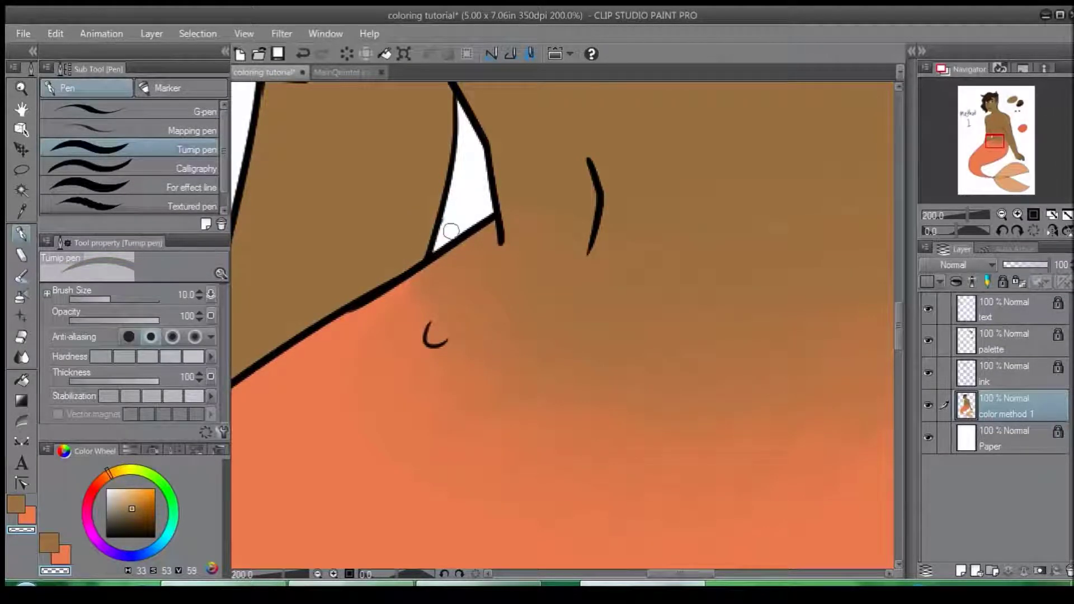
Step: Paint skin brown over the orange spill on the front arm where it meets the hip, using the Turnip pen at size 10
scroll(456, 188, down, 3)
drag(664, 270, 663, 260)
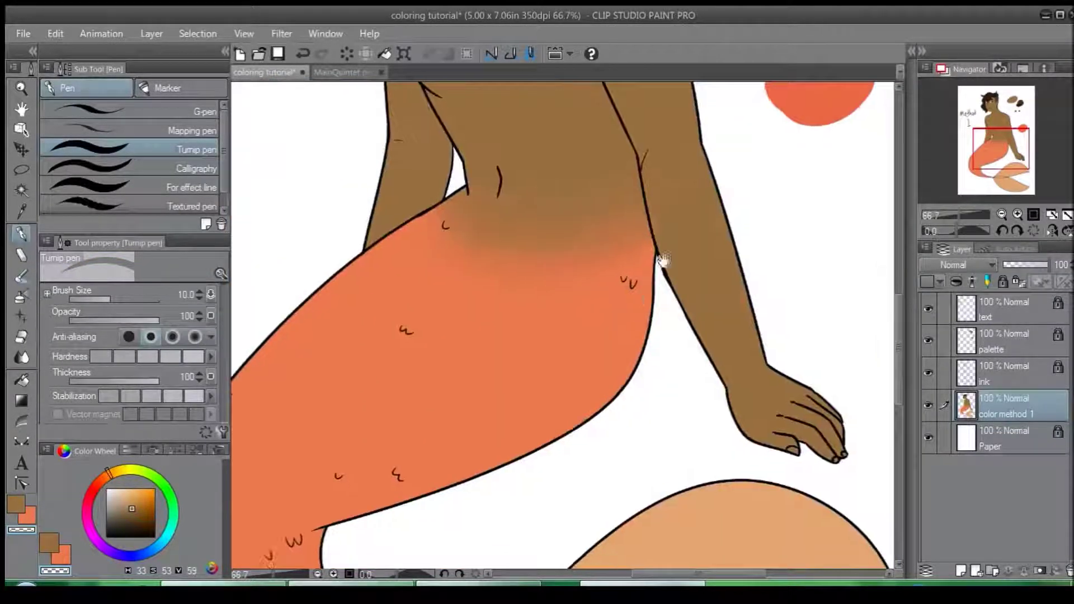
scroll(645, 196, up, 2)
mouse_move(645, 196)
mouse_down()
mouse_move(557, 304)
mouse_move(552, 164)
mouse_move(567, 314)
mouse_up()
key(ctrl+z)
key(x)
key(ctrl+z)
key(x)
drag(558, 274, 544, 177)
drag(545, 179, 551, 199)
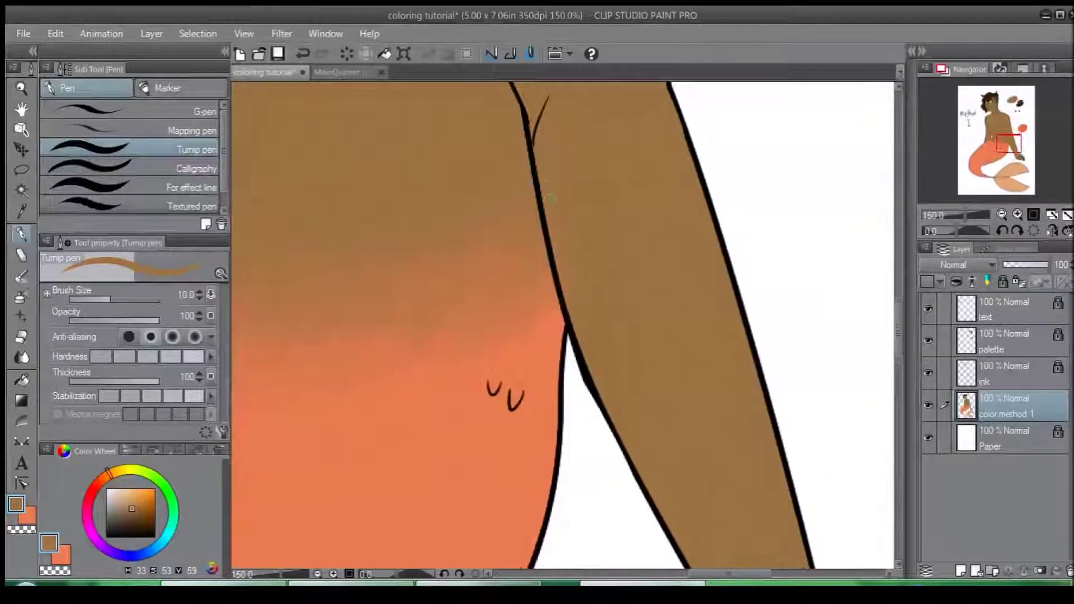
scroll(597, 330, down, 3)
key(ctrl+0)
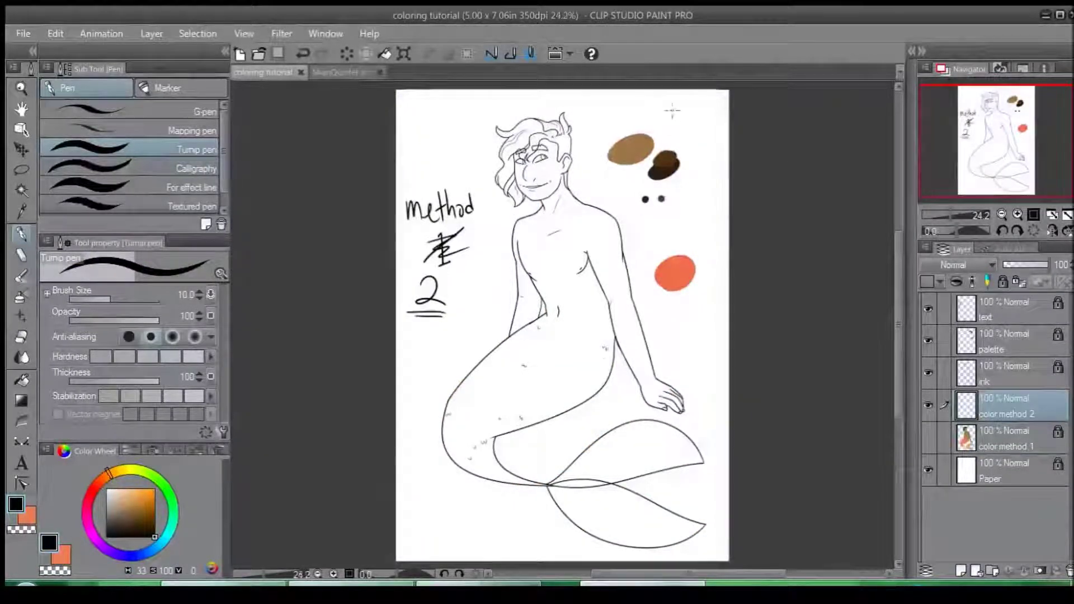
Step: Sample the palette's skin brown as the main color and its red-orange (H 12, S 68, V 88) as the secondary color
scroll(672, 111, up, 2)
alt+click(623, 159)
drag(637, 286, 663, 196)
key(x)
alt+click(706, 221)
drag(598, 319, 585, 281)
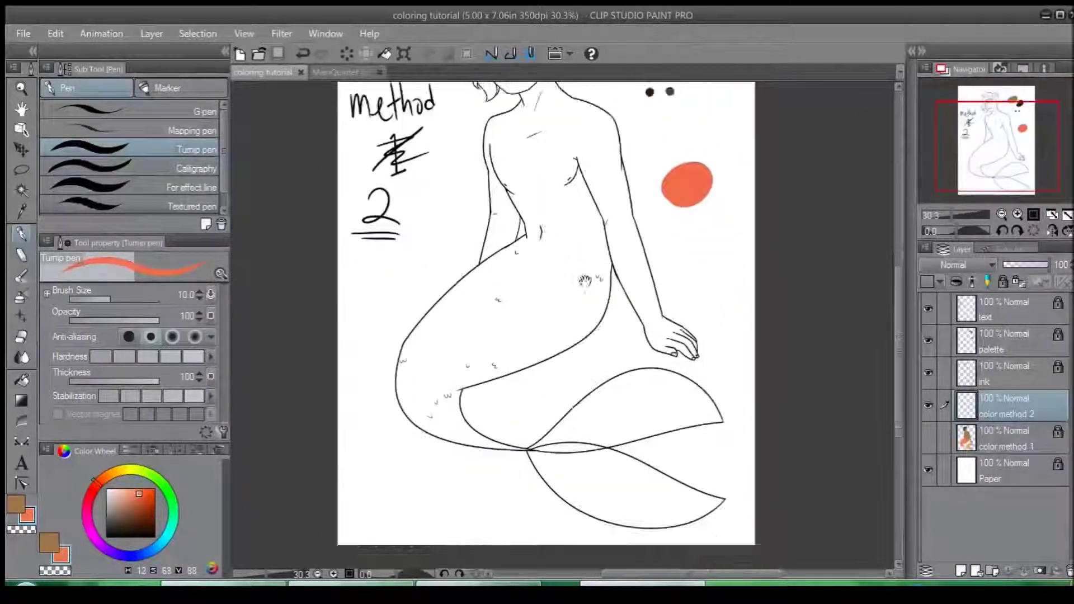
Step: Hide the palette and text layers and auto-select the background around the figure, referring to other layers
key(w)
click(177, 149)
drag(475, 209, 406, 330)
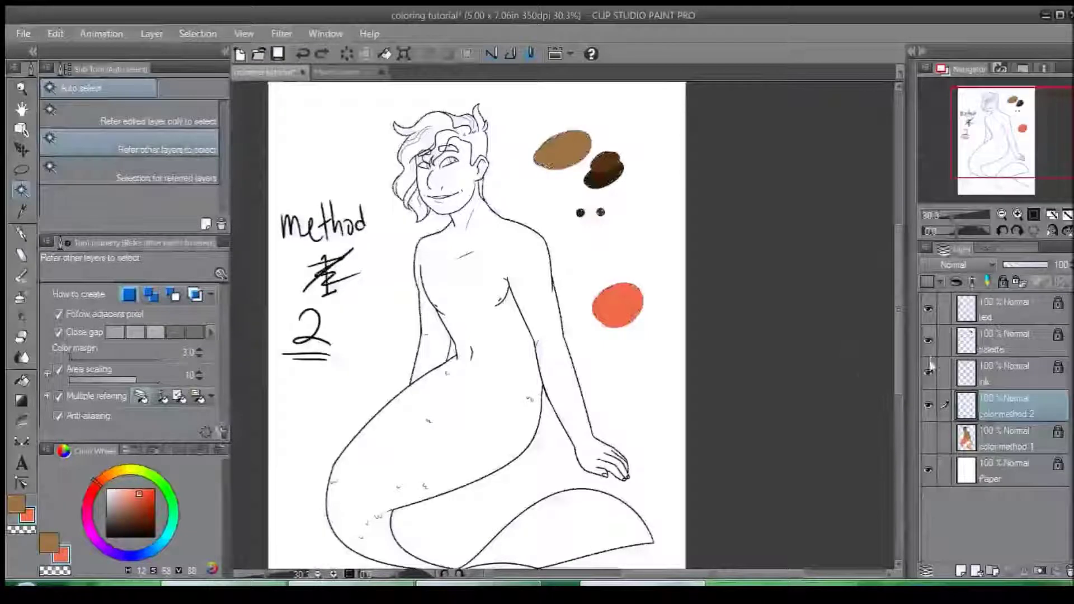
click(928, 340)
click(928, 308)
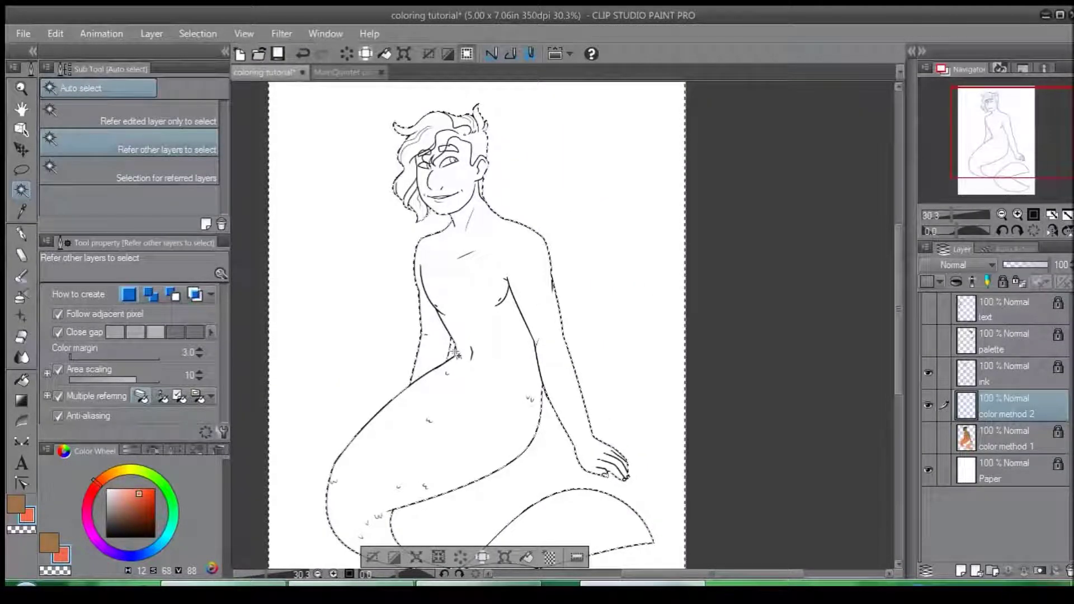
Step: Fill the whole figure with skin brown (H 33, S 53, V 59) from the inverted background selection, and deselect
key(x)
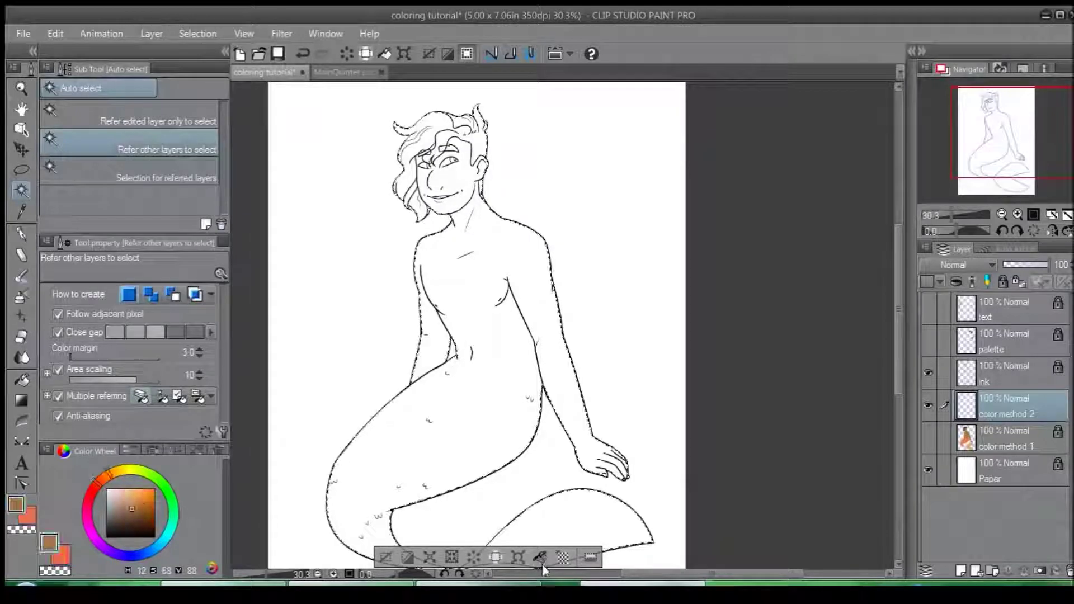
click(541, 558)
key(ctrl+d)
Step: Examine the flat brown fill along the tail, fin and face for missed or spilled areas
drag(480, 390, 537, 259)
drag(551, 371, 520, 326)
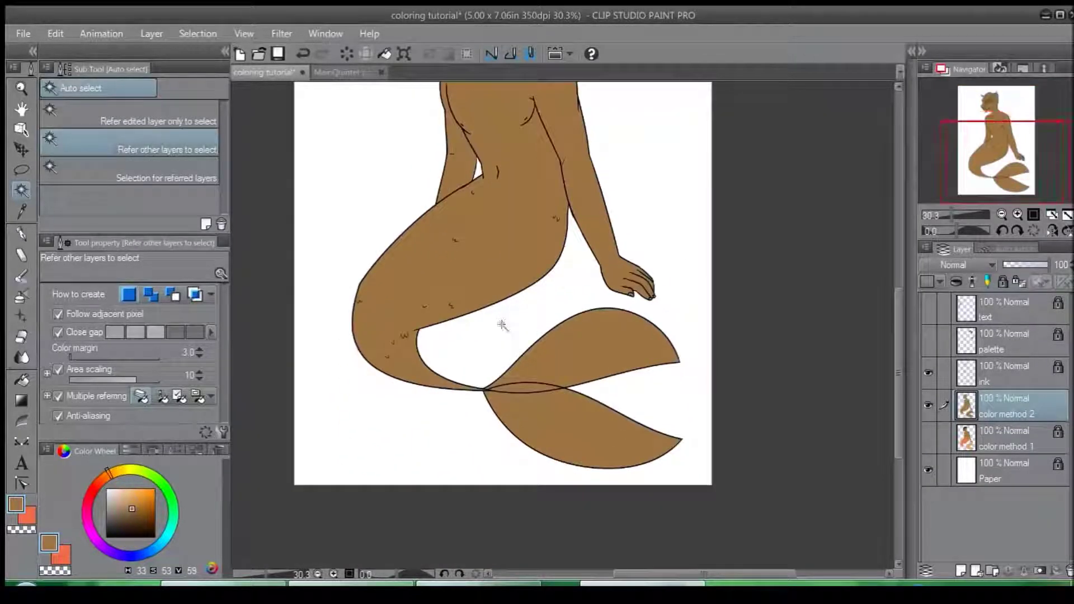
scroll(501, 325, down, 3)
scroll(502, 324, up, 4)
scroll(502, 326, up, 6)
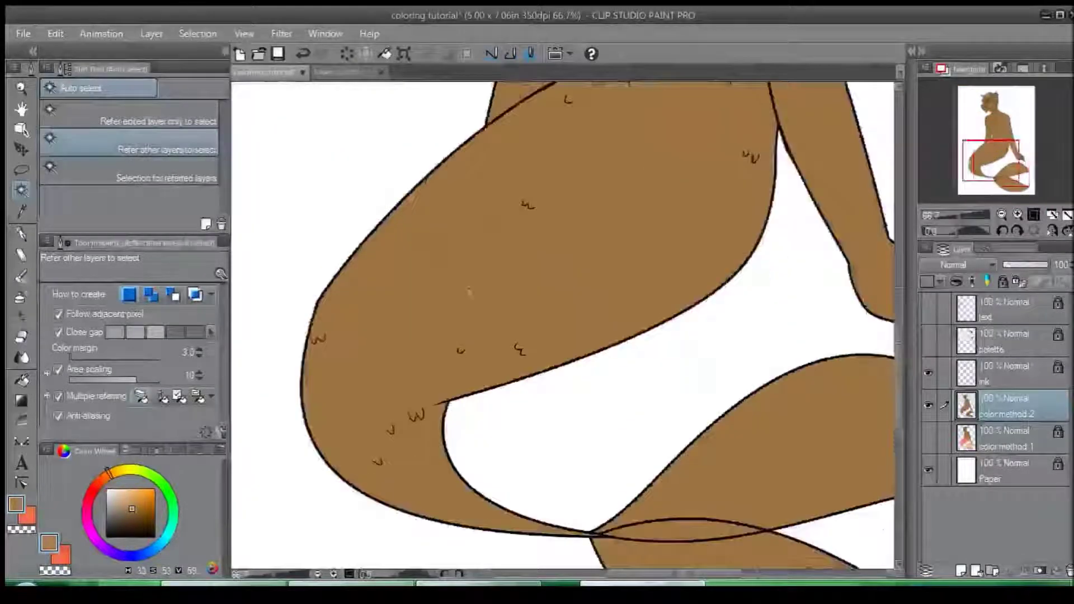
scroll(561, 420, up, 10)
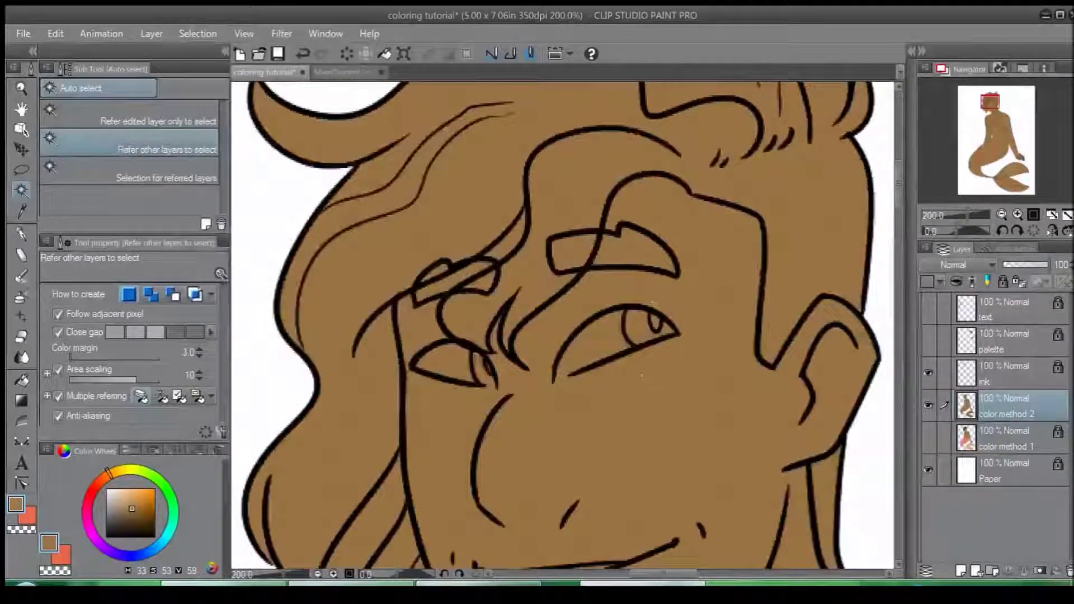
scroll(642, 376, down, 8)
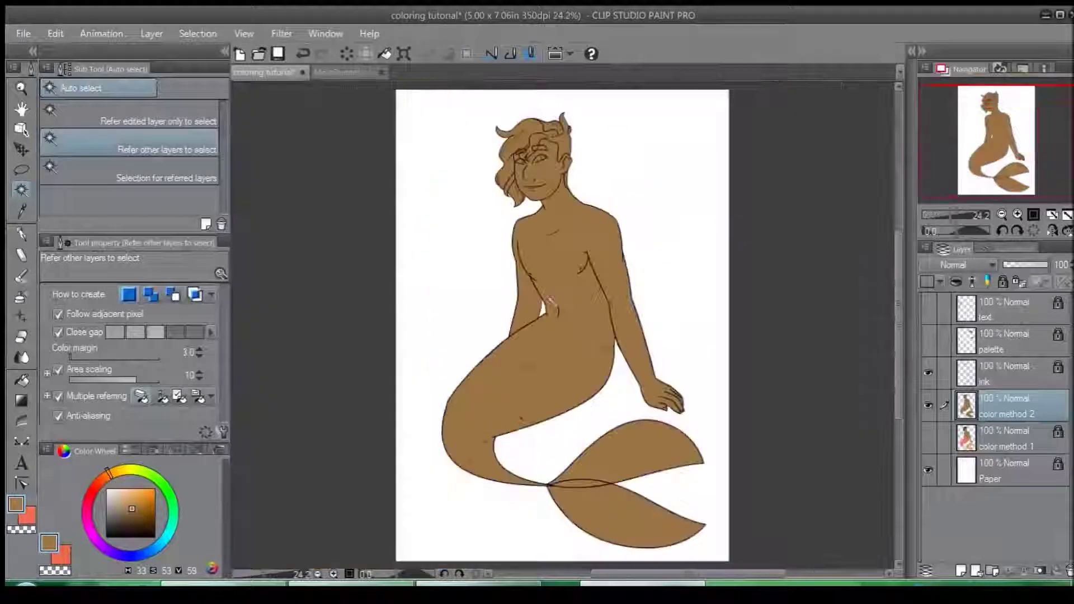
Step: Clear the brown fill from the color method 2 layer, deselect, and show the text and palette layers again
click(551, 300)
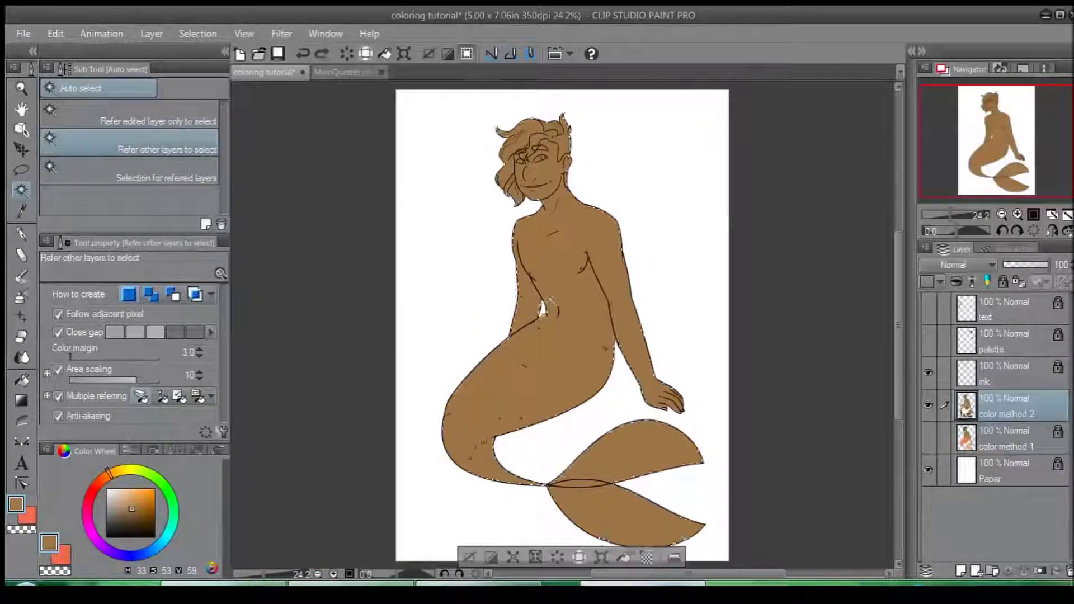
key(Delete)
key(ctrl+d)
click(931, 307)
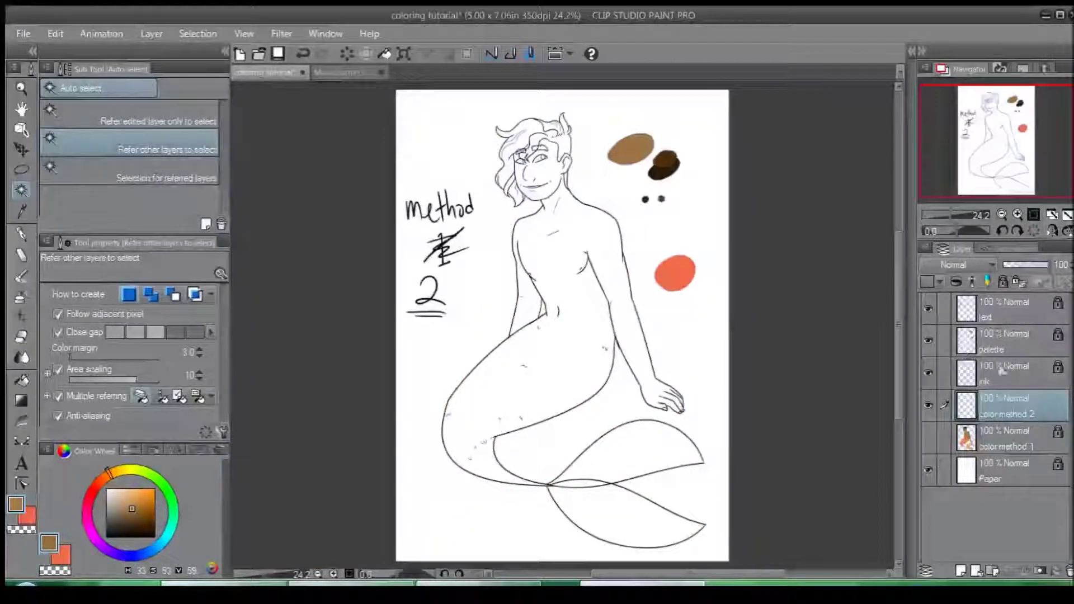
Step: Auto-select the ink layer's background with Selection for referred layers, fill the inverted selection brown on the color method 2 layer, and deselect
click(1010, 371)
click(182, 179)
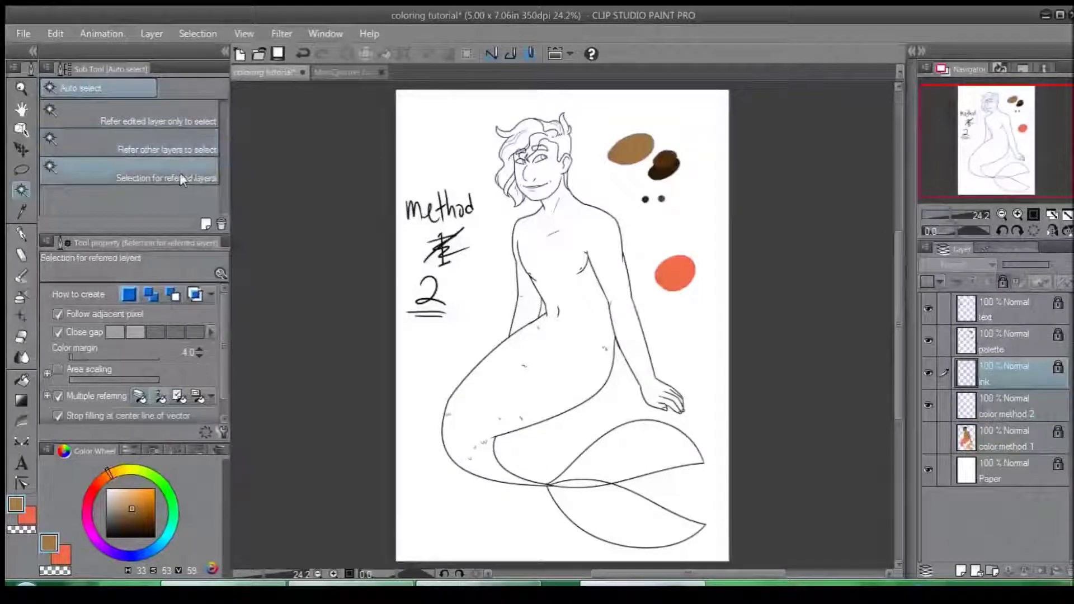
click(526, 320)
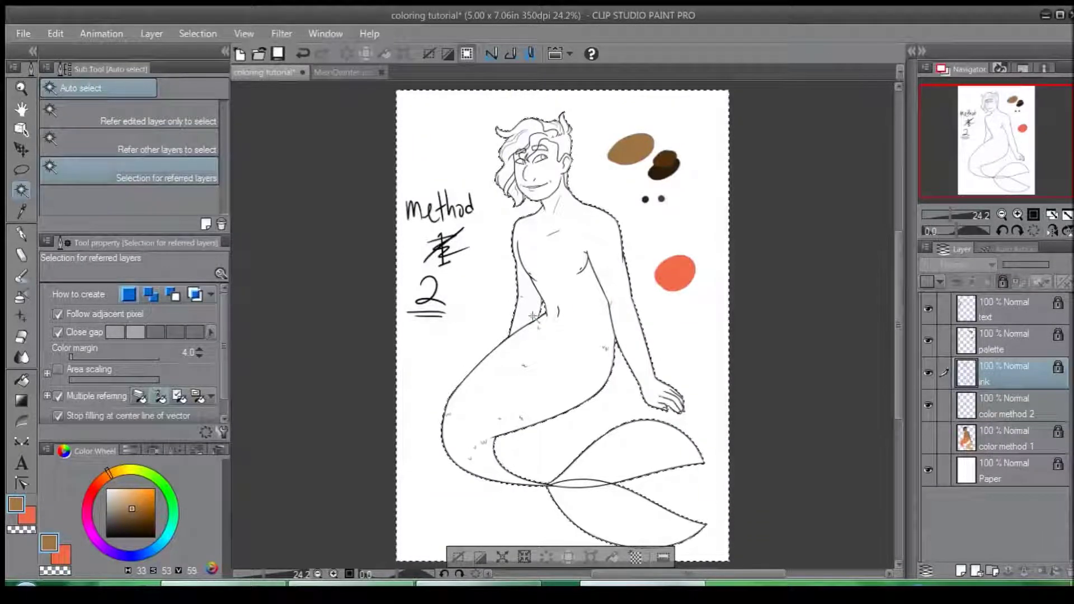
key(ctrl+shift+i)
click(989, 404)
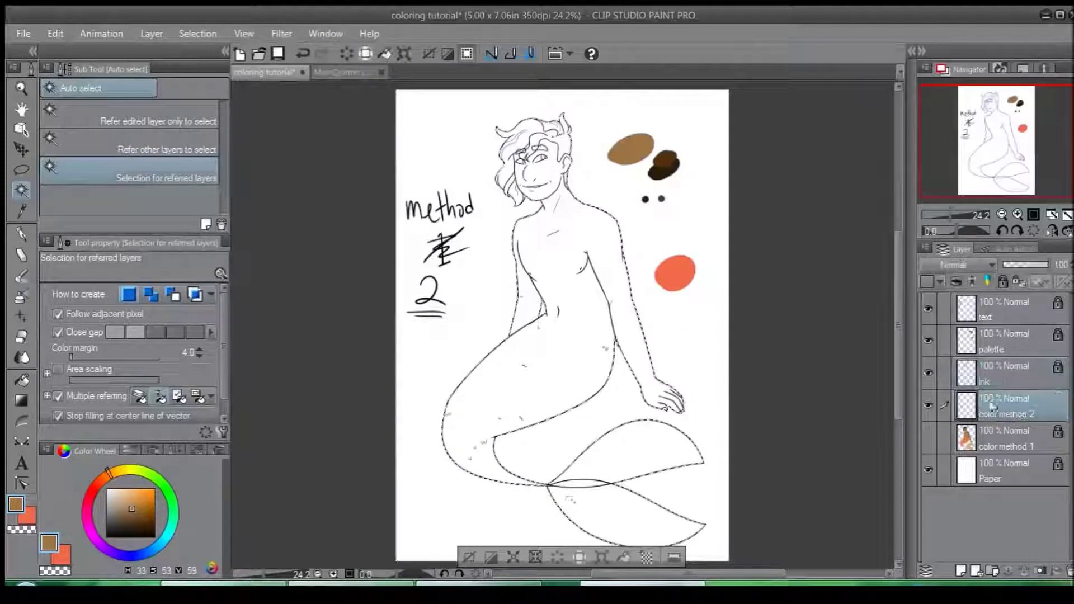
click(623, 558)
key(ctrl+d)
Step: Examine the brown fill at the gaps beside the arms, the fin joints, the hair and the face for missed or spilled areas
scroll(479, 290, up, 5)
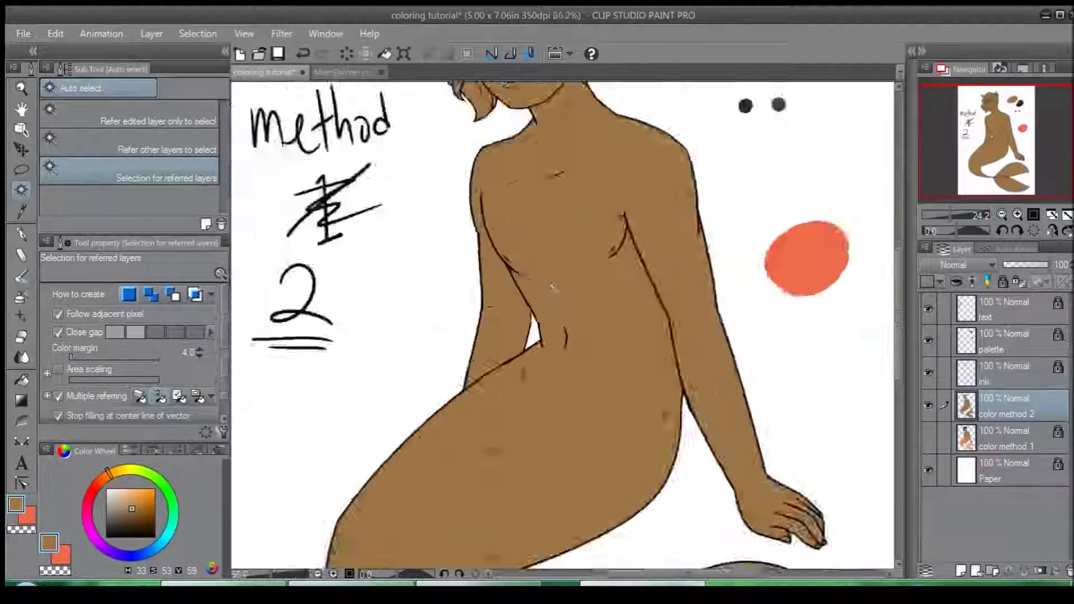
scroll(553, 287, up, 3)
scroll(552, 287, down, 3)
scroll(537, 313, up, 5)
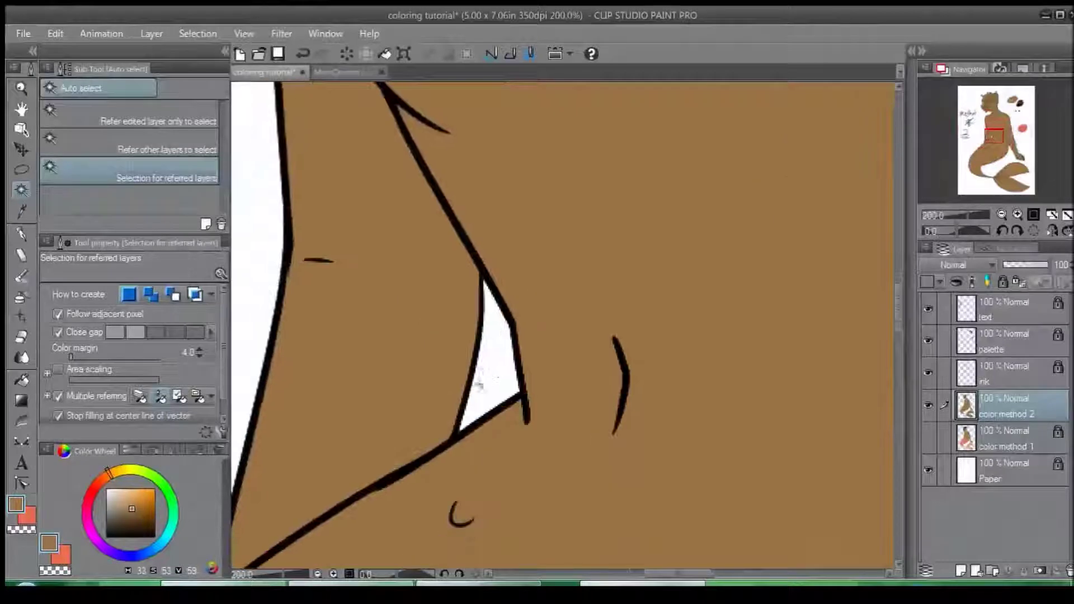
key(e)
drag(499, 352, 561, 305)
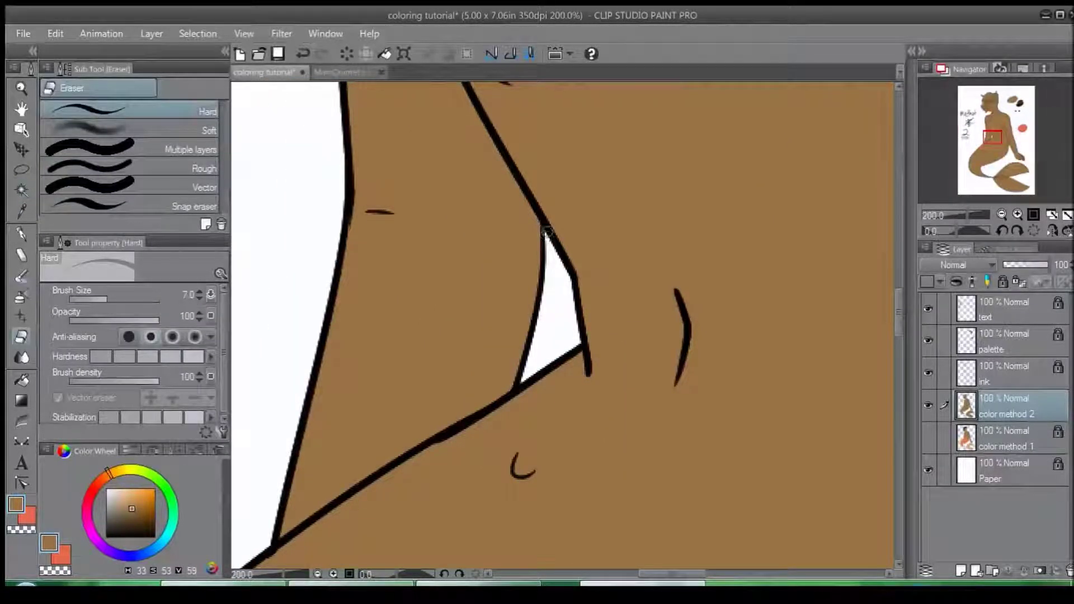
drag(565, 352, 89, 349)
drag(703, 483, 658, 168)
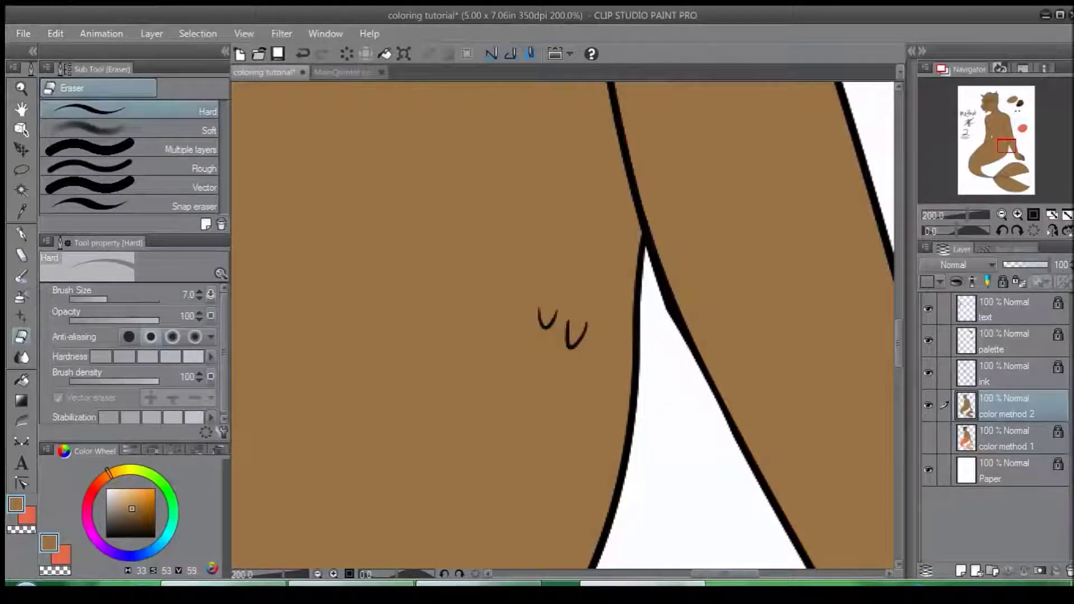
drag(1005, 190, 1001, 178)
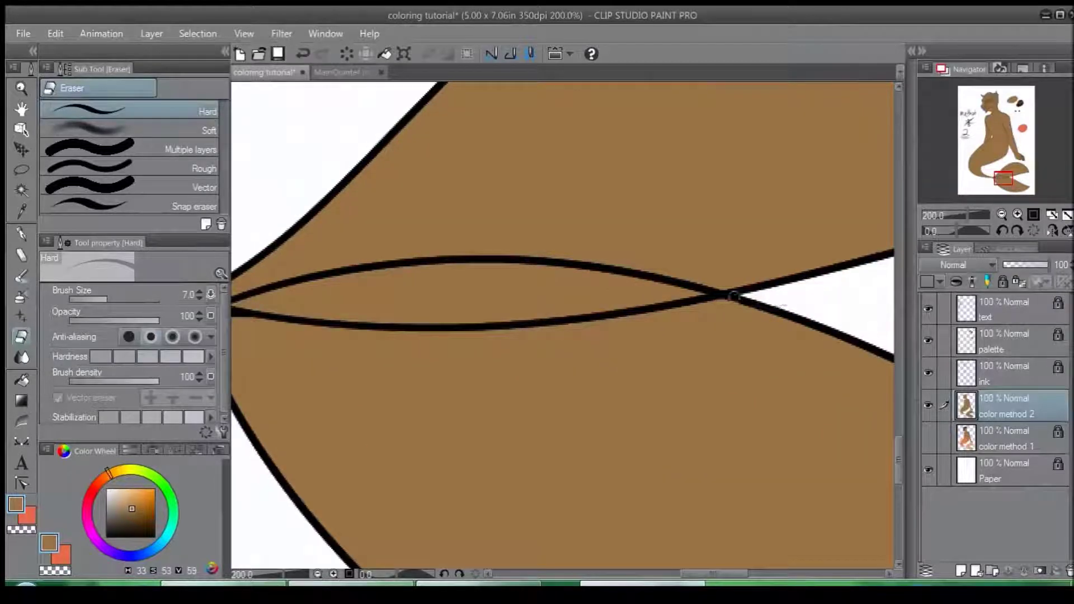
click(992, 112)
mouse_move(358, 313)
mouse_down()
mouse_move(552, 336)
mouse_move(490, 315)
mouse_up()
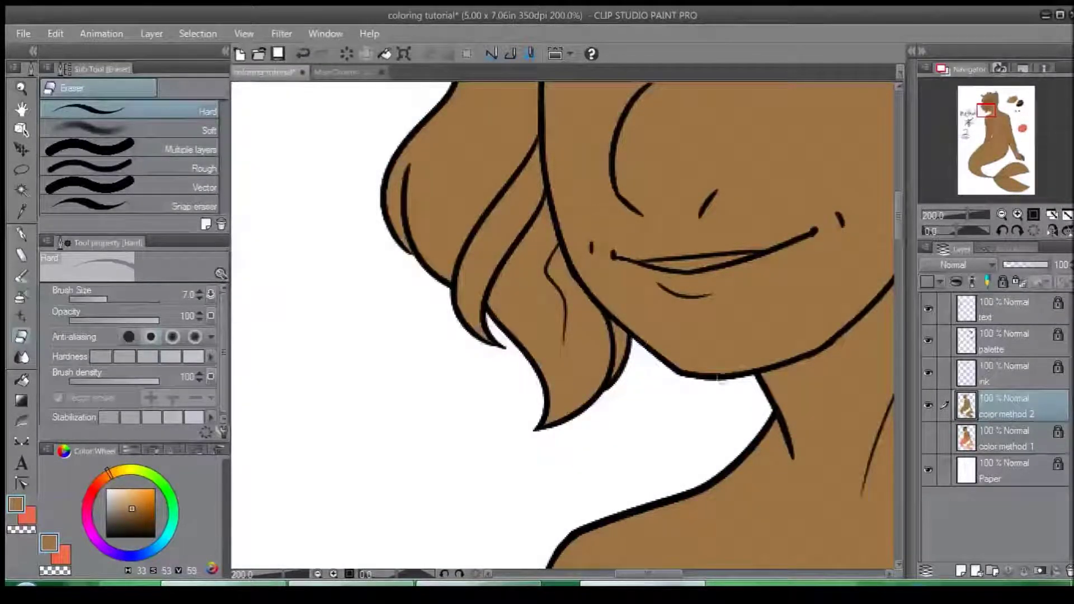
drag(564, 350, 549, 526)
drag(548, 291, 532, 488)
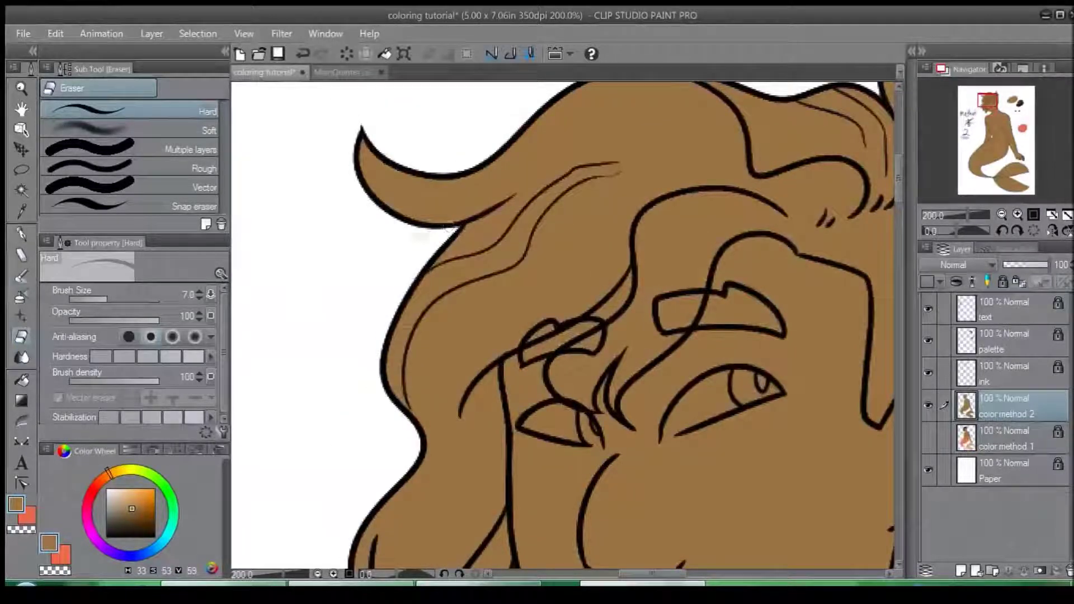
drag(530, 207, 353, 351)
drag(846, 492, 708, 302)
scroll(703, 351, down, 2)
drag(703, 350, 673, 279)
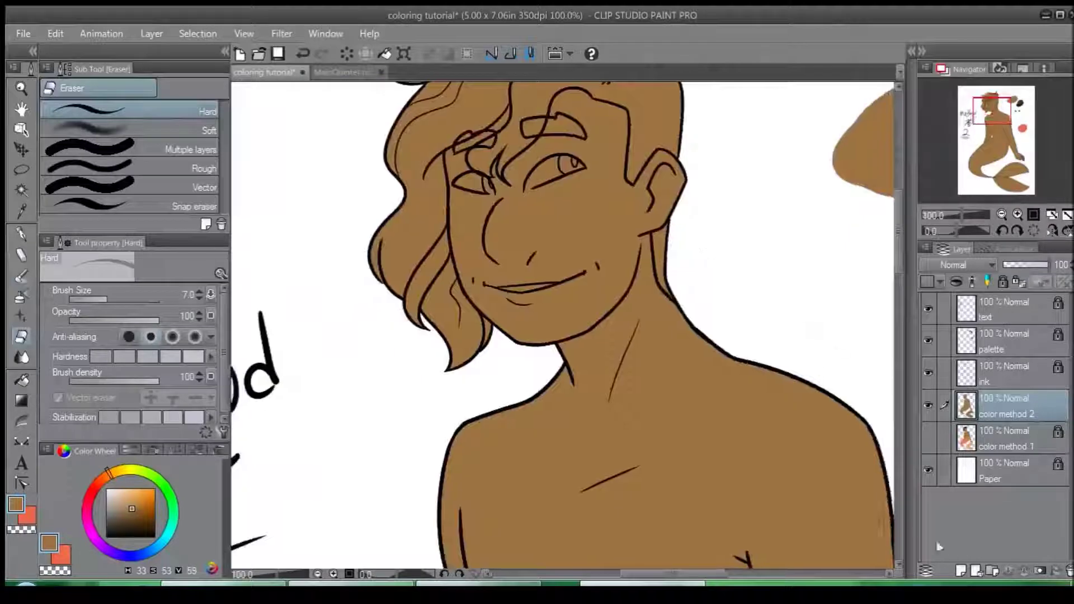
Step: Add a new layer above the color method 2 layer and try clipping it to the layer below
click(961, 571)
click(956, 282)
click(956, 282)
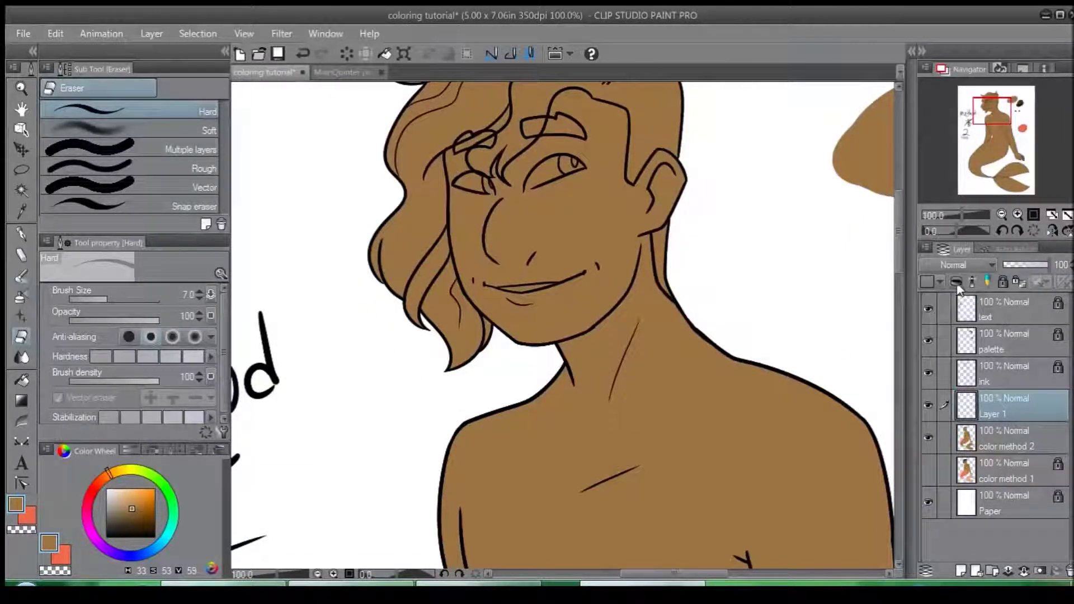
Step: Paint the tail loosely past its outlines in coral (H 12, S 68, V 88) on Layer 1 with the Turnip pen at size 70
drag(538, 356, 391, 306)
click(67, 557)
click(968, 128)
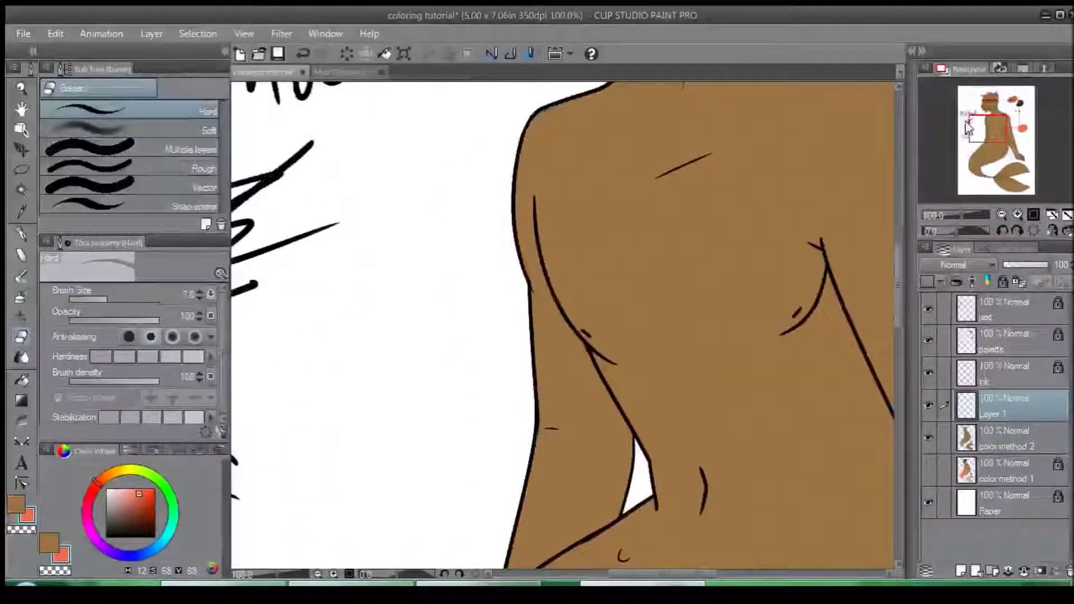
scroll(968, 127, down, 2)
key(bracketright)
key(bracketright)
key(bracketright)
key(bracketright)
key(bracketright)
key(bracketright)
drag(572, 474, 550, 164)
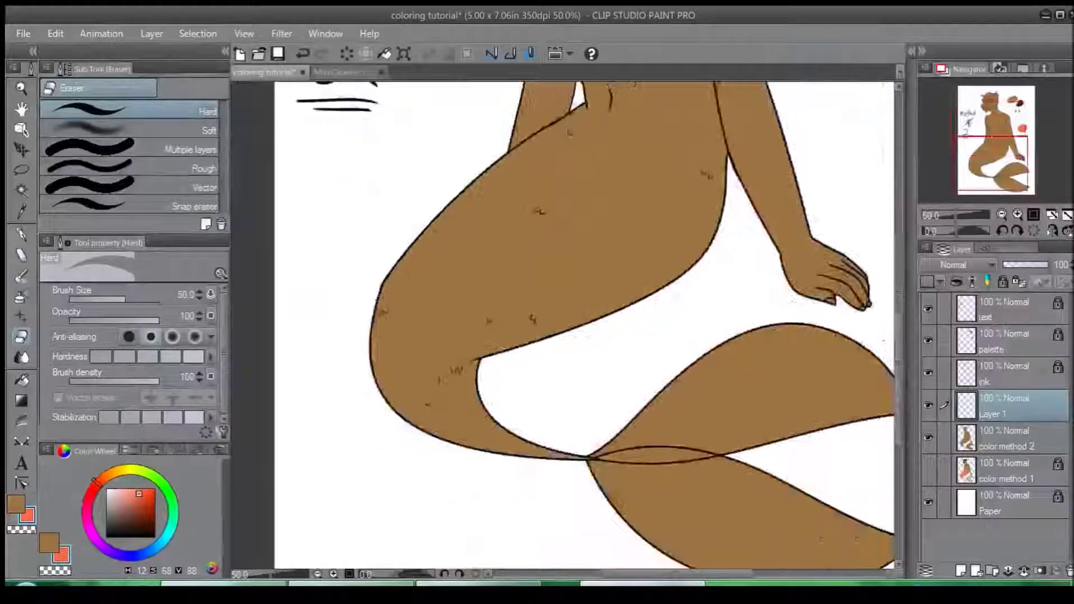
click(50, 542)
key(x)
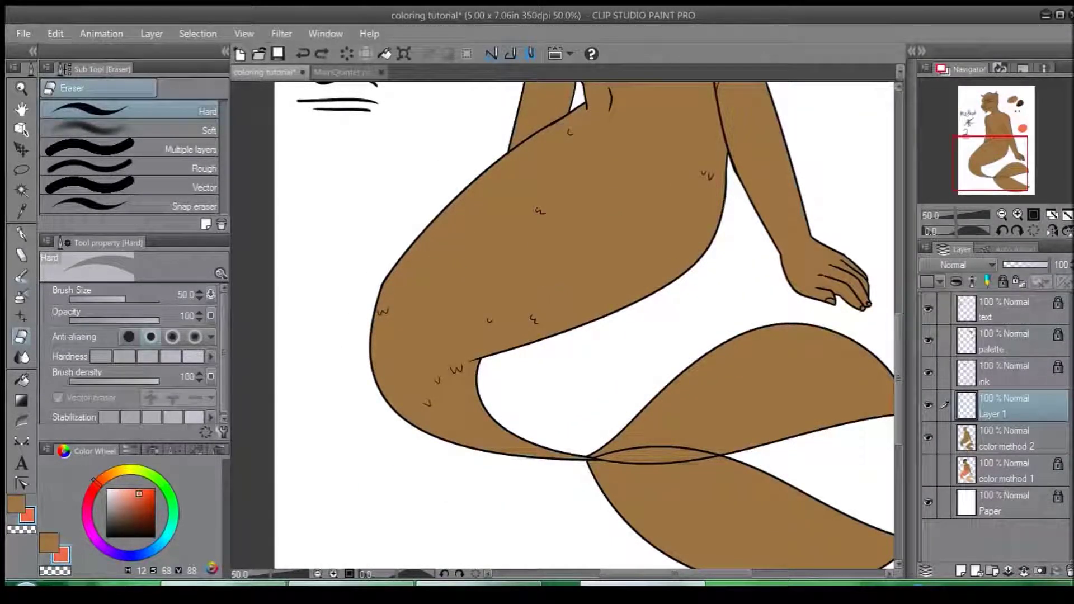
key(p)
key(bracketright)
key(bracketright)
key(bracketright)
key(bracketright)
key(bracketright)
key(bracketright)
key(bracketright)
key(bracketright)
key(bracketright)
key(bracketright)
mouse_move(548, 183)
mouse_down()
mouse_move(645, 229)
mouse_move(707, 278)
mouse_move(693, 283)
mouse_move(717, 282)
mouse_move(614, 292)
mouse_move(425, 365)
mouse_move(368, 360)
mouse_move(575, 227)
mouse_move(636, 280)
mouse_move(501, 369)
mouse_move(445, 369)
mouse_move(483, 184)
mouse_move(401, 253)
mouse_move(462, 222)
mouse_move(430, 424)
mouse_move(368, 380)
mouse_up()
drag(440, 393, 591, 479)
drag(706, 365, 674, 490)
Step: Clip Layer 1 to the color method 2 layer, switching the clipping off and on to compare the coral overspill
click(957, 282)
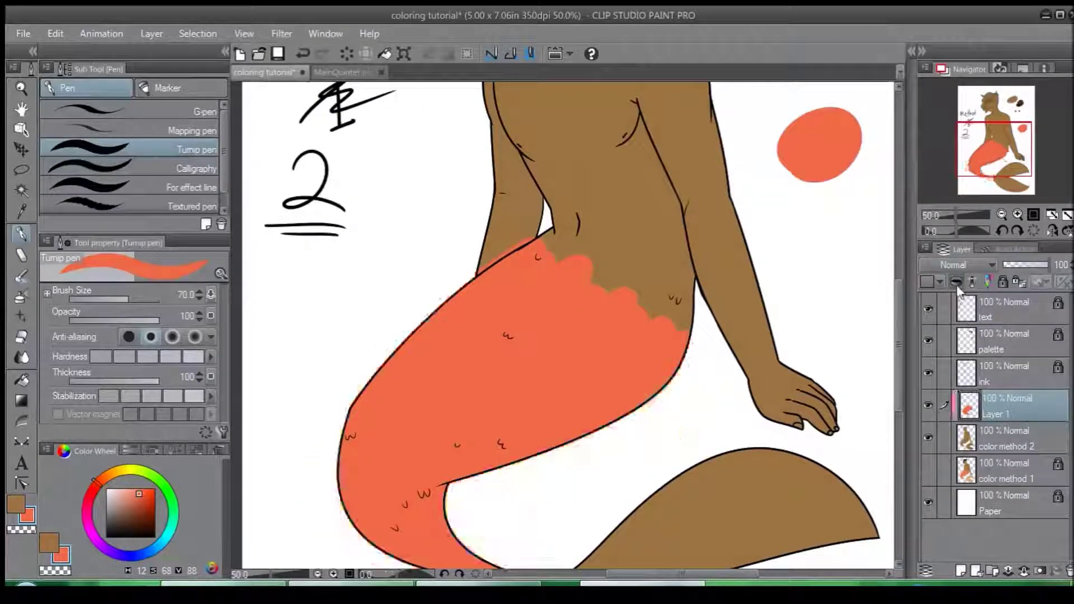
click(956, 282)
click(956, 282)
click(955, 282)
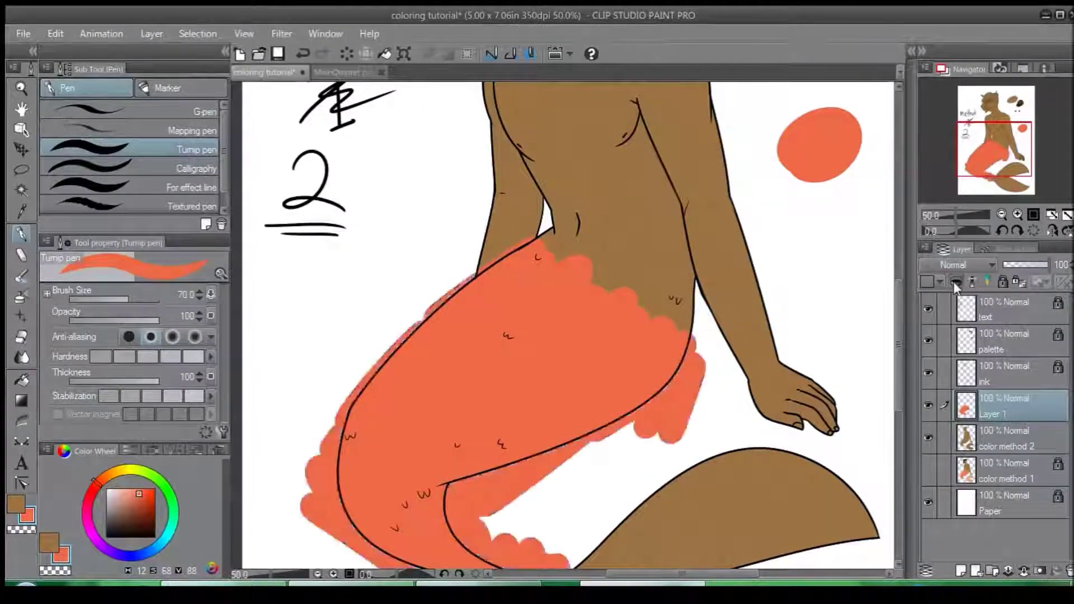
click(955, 282)
Step: Extend the coral tail color up to the waist, across the hips and below the navel
drag(721, 198, 725, 172)
key(ctrl+plus)
mouse_move(728, 224)
mouse_down()
mouse_move(739, 280)
mouse_move(733, 212)
mouse_move(683, 246)
mouse_move(627, 213)
mouse_up()
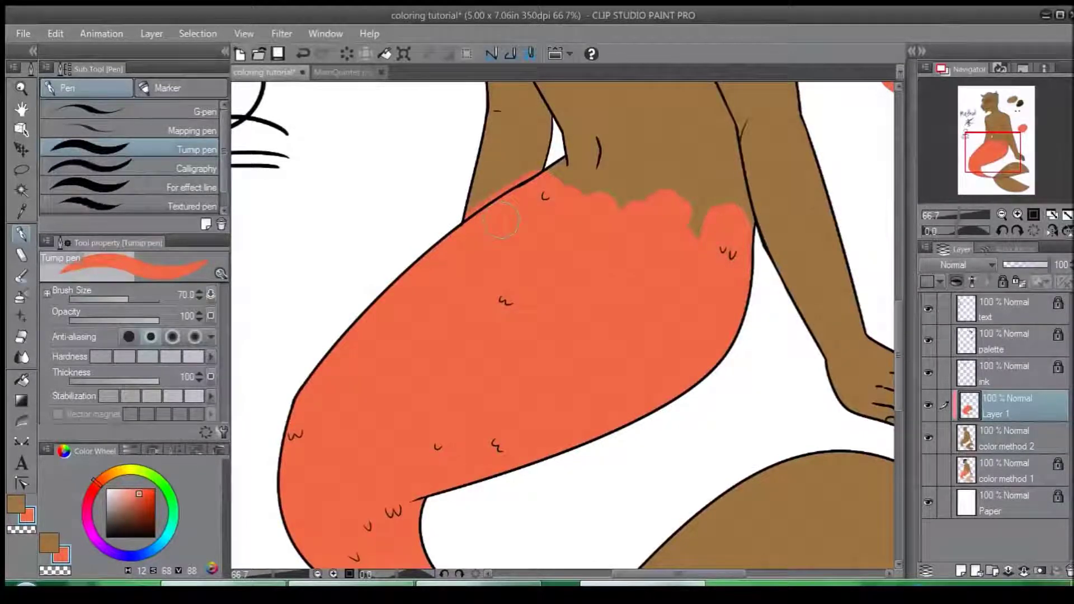
mouse_move(502, 219)
mouse_down()
mouse_move(575, 169)
mouse_move(667, 189)
mouse_move(697, 209)
mouse_move(741, 193)
mouse_up()
drag(598, 286, 587, 311)
Step: Remove the coral spill from the arm behind the hip at size 17 and trim the waistline at size 30 using transparent color
scroll(758, 229, up, 1)
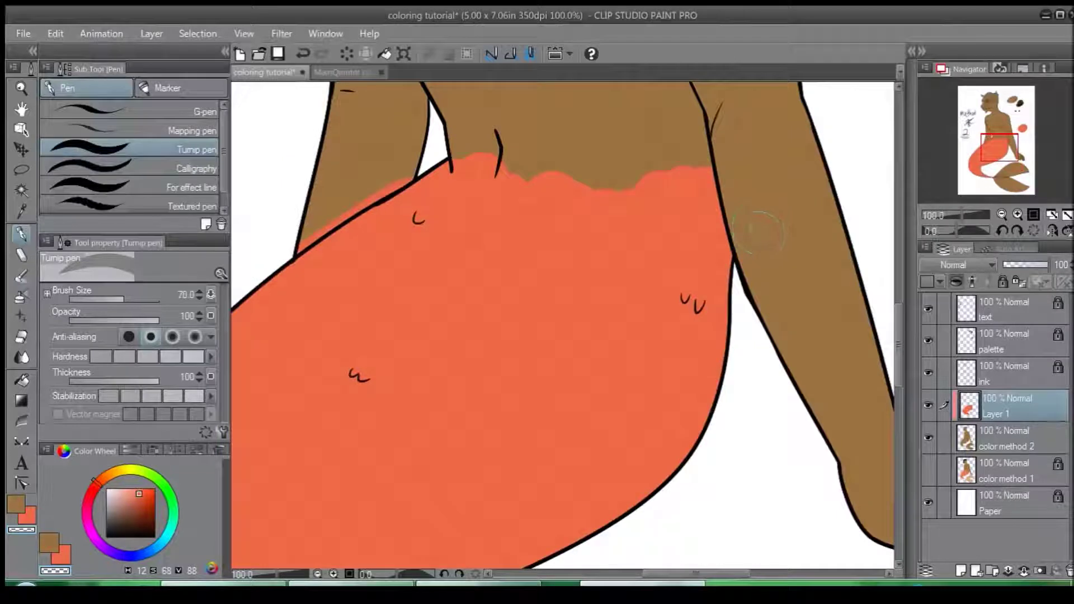
scroll(799, 259, up, 1)
drag(541, 202, 394, 286)
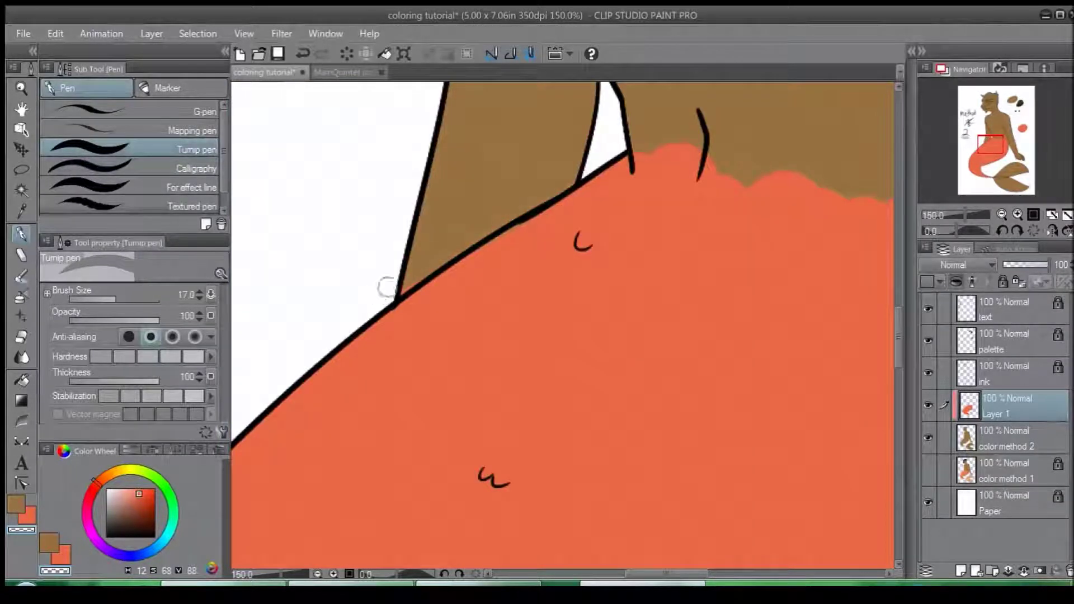
mouse_move(612, 144)
mouse_down()
mouse_move(460, 211)
mouse_move(534, 210)
mouse_move(543, 240)
mouse_move(674, 285)
mouse_move(698, 297)
mouse_move(701, 314)
mouse_move(747, 288)
mouse_move(751, 270)
mouse_move(729, 263)
mouse_move(781, 272)
mouse_move(807, 295)
mouse_move(865, 280)
mouse_up()
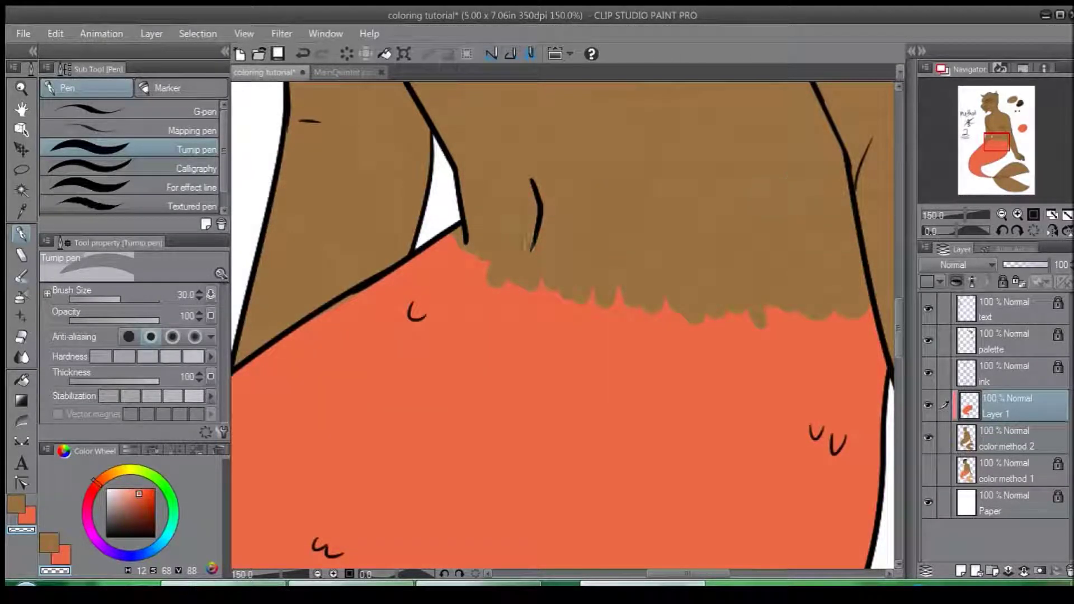
mouse_move(481, 269)
mouse_down()
mouse_move(609, 319)
mouse_move(722, 294)
mouse_move(864, 319)
mouse_move(784, 148)
mouse_up()
Step: Check the tail fin and touch up the waistline edge in coral with the Turnip pen at size 30
scroll(798, 159, down, 3)
scroll(798, 159, up, 1)
drag(704, 533, 535, 259)
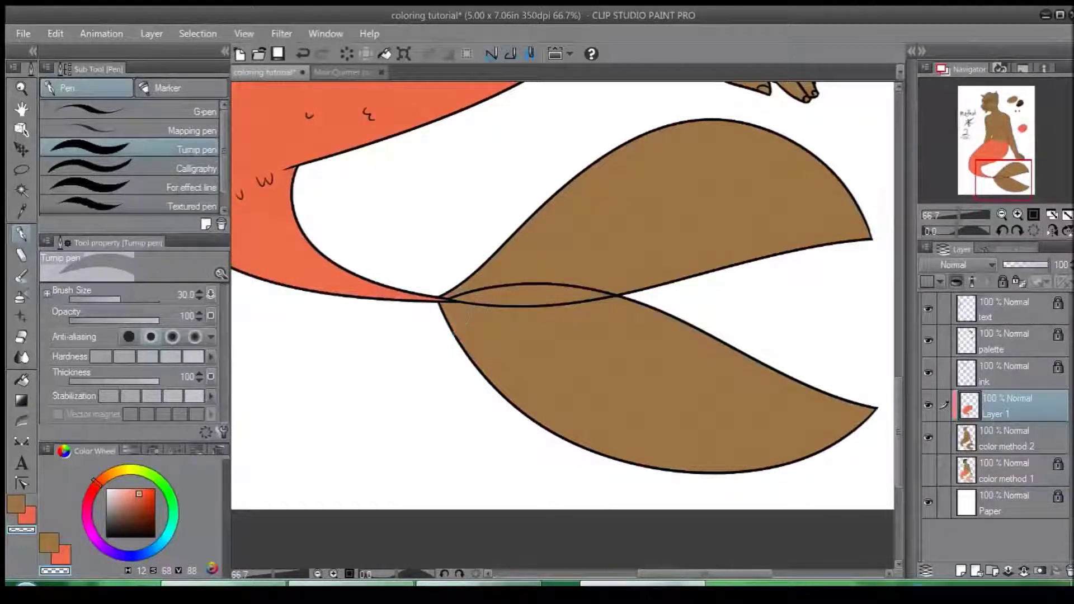
drag(459, 346, 615, 409)
drag(703, 215, 703, 497)
drag(769, 224, 724, 362)
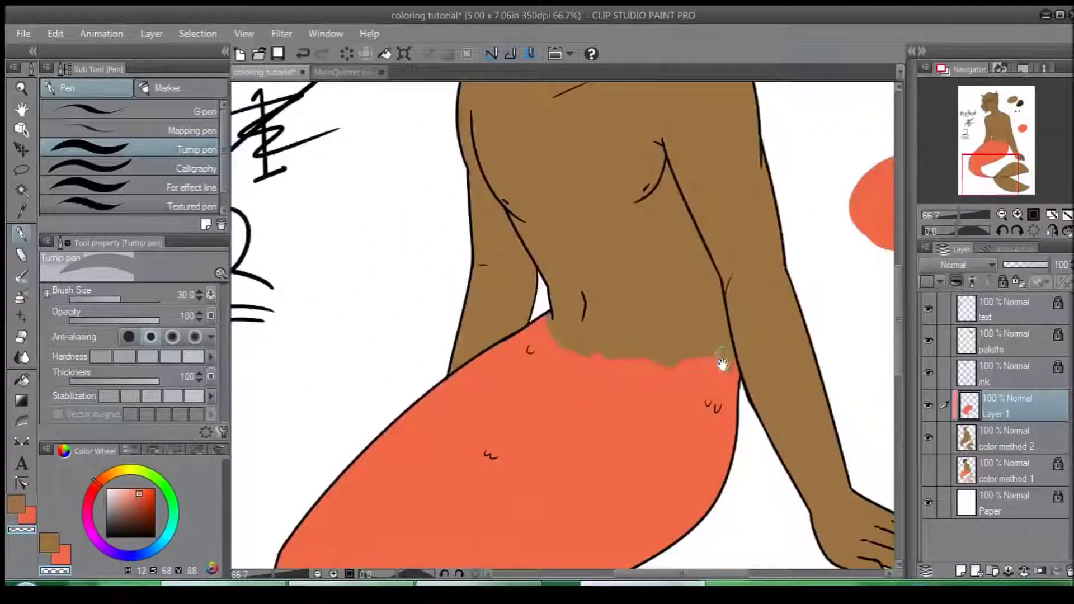
key(c)
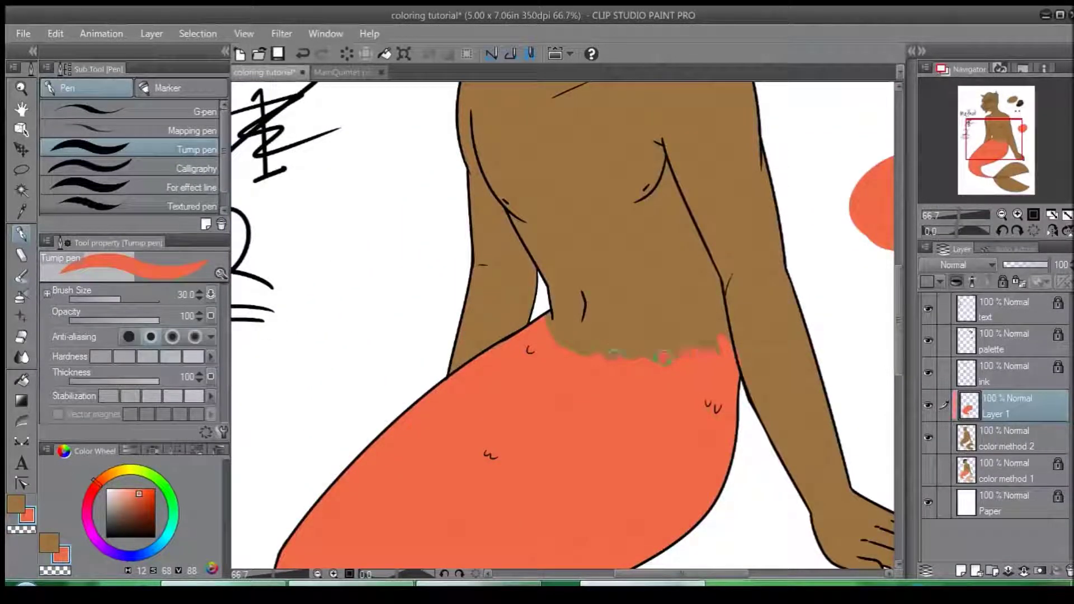
Step: Paint the shaved side of the head and the nape hair with palette brown (H 32, S 71, V 33) at pen size 15
drag(587, 311, 576, 504)
drag(584, 241, 436, 395)
alt+click(729, 229)
key(x)
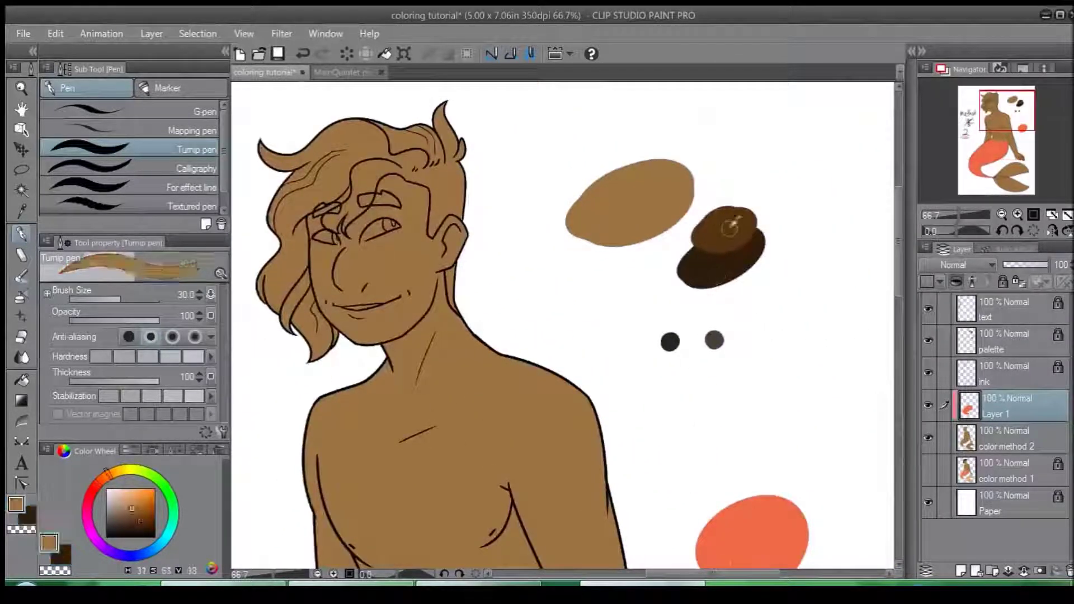
alt+click(729, 228)
drag(450, 286, 661, 279)
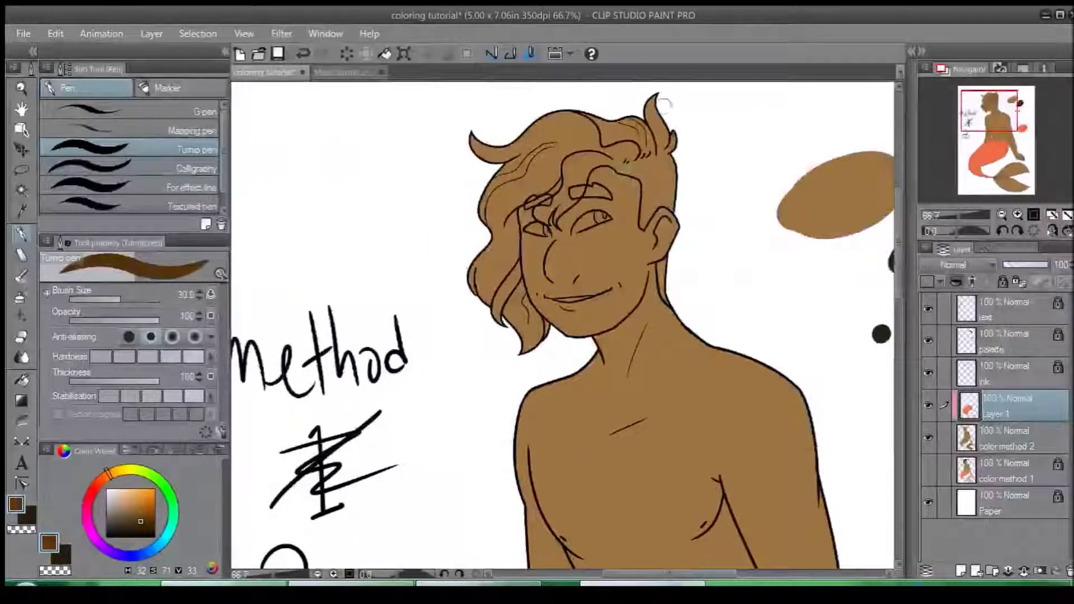
scroll(664, 104, up, 2)
key(bracketleft)
key(bracketleft)
key(bracketleft)
key(bracketleft)
mouse_move(711, 185)
mouse_down()
mouse_move(702, 161)
mouse_move(535, 235)
mouse_up()
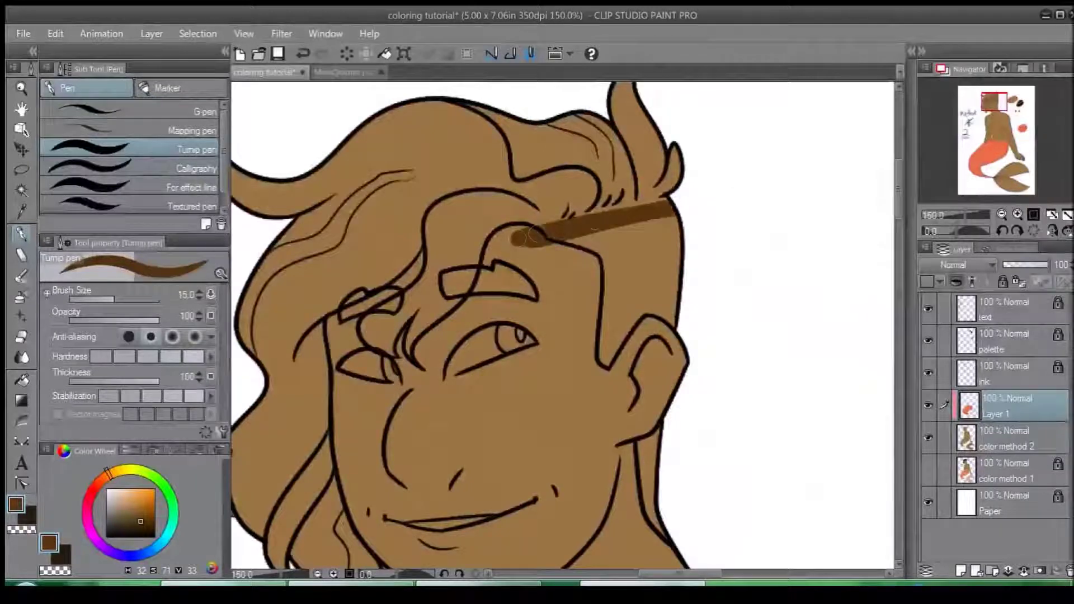
drag(678, 221, 555, 256)
mouse_move(668, 224)
mouse_down()
mouse_move(643, 251)
mouse_move(616, 346)
mouse_up()
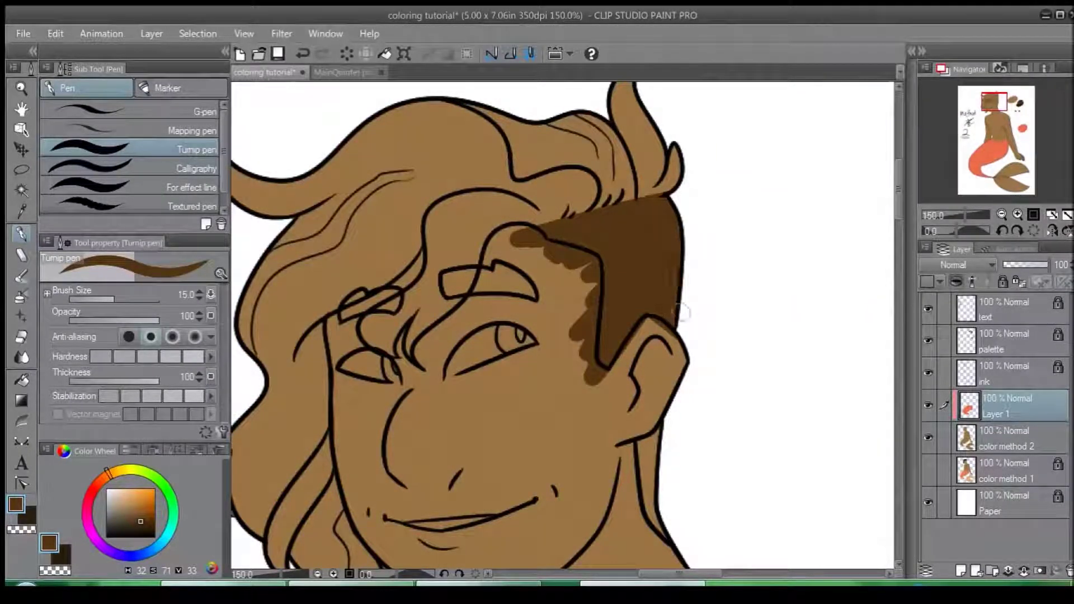
mouse_move(668, 447)
mouse_down()
mouse_move(656, 317)
mouse_move(621, 386)
mouse_move(630, 400)
mouse_up()
Step: Trim the dark brown spill along the forehead side of the hairline using transparent color at size 15
key(c)
key(ctrl+z)
key(ctrl+z)
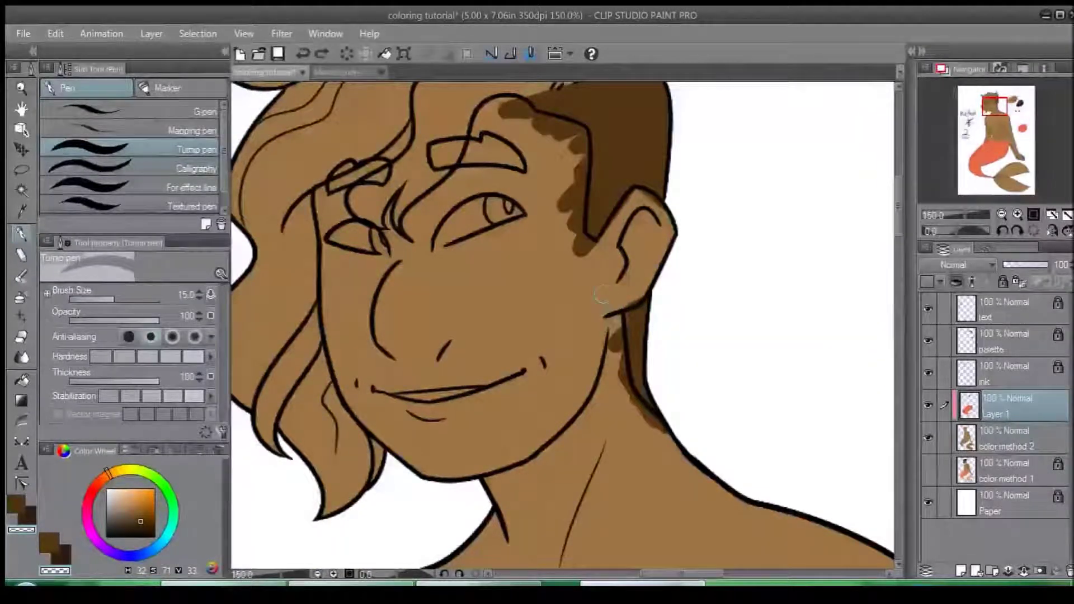
scroll(603, 283, up, 1)
drag(604, 294, 601, 282)
drag(641, 189, 681, 378)
drag(504, 226, 536, 237)
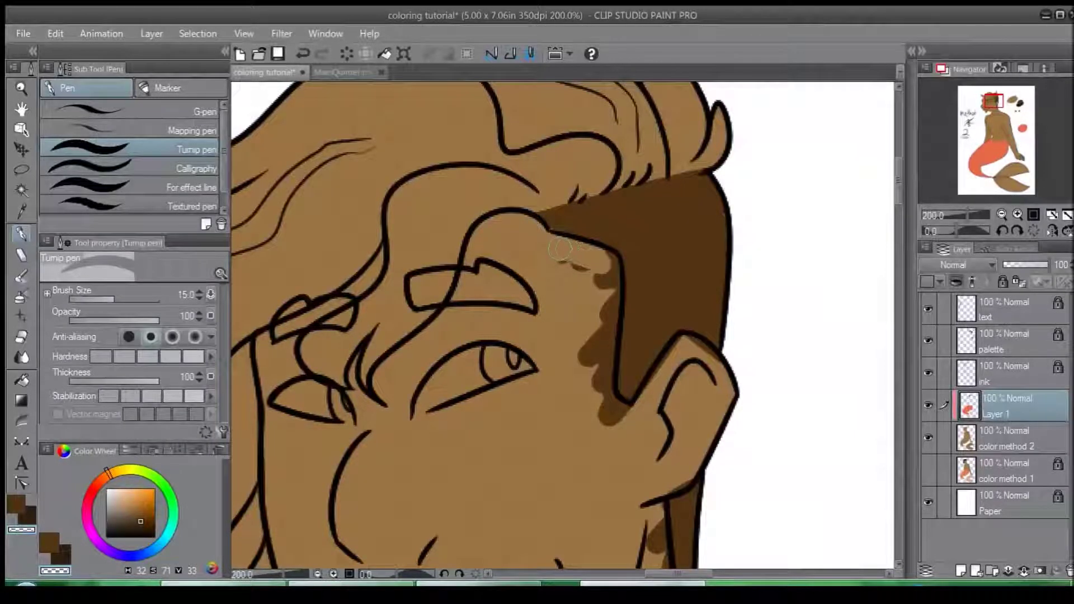
key(c)
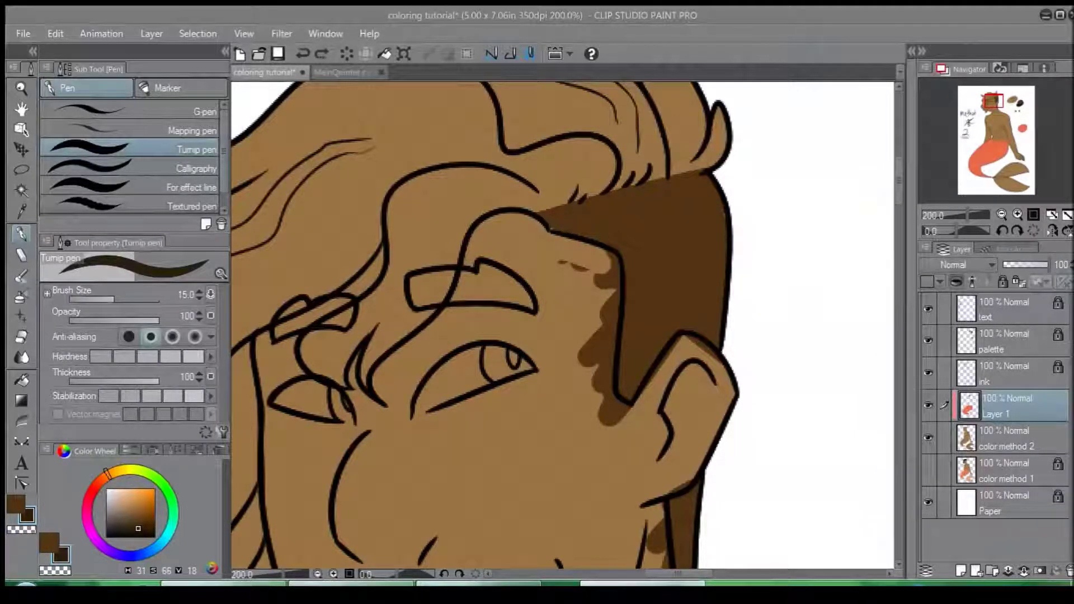
key(ctrl+z)
key(x)
mouse_move(553, 237)
mouse_down()
mouse_move(609, 260)
mouse_move(603, 411)
mouse_move(579, 295)
mouse_up()
key(ctrl+z)
Step: Erase the remaining dark brown spill from the temple, ear and neck using transparent color
key(c)
drag(604, 394, 550, 309)
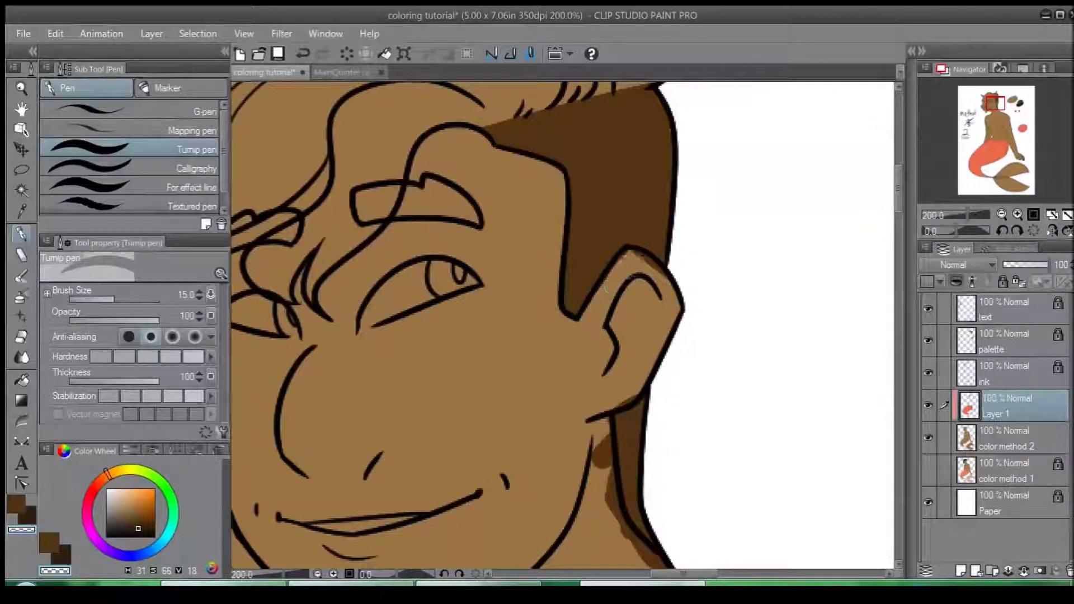
scroll(620, 263, down, 3)
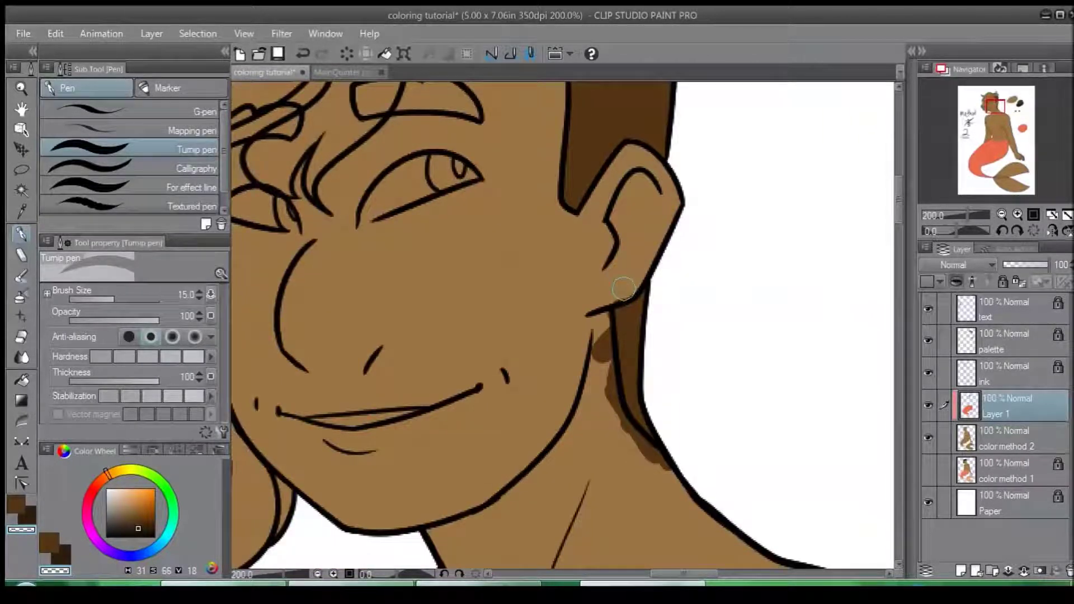
drag(604, 327, 620, 420)
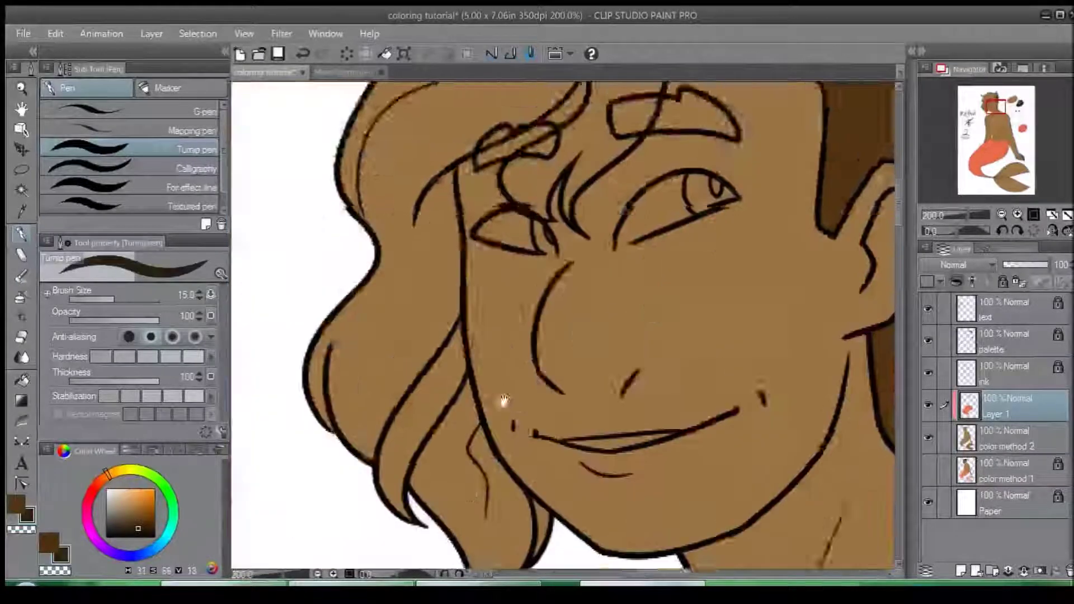
Step: Paint the long hair locks hanging beside the cheek in dark brown (H 31, S 66, V 18), enlarging the pen to size 17
drag(477, 351, 567, 428)
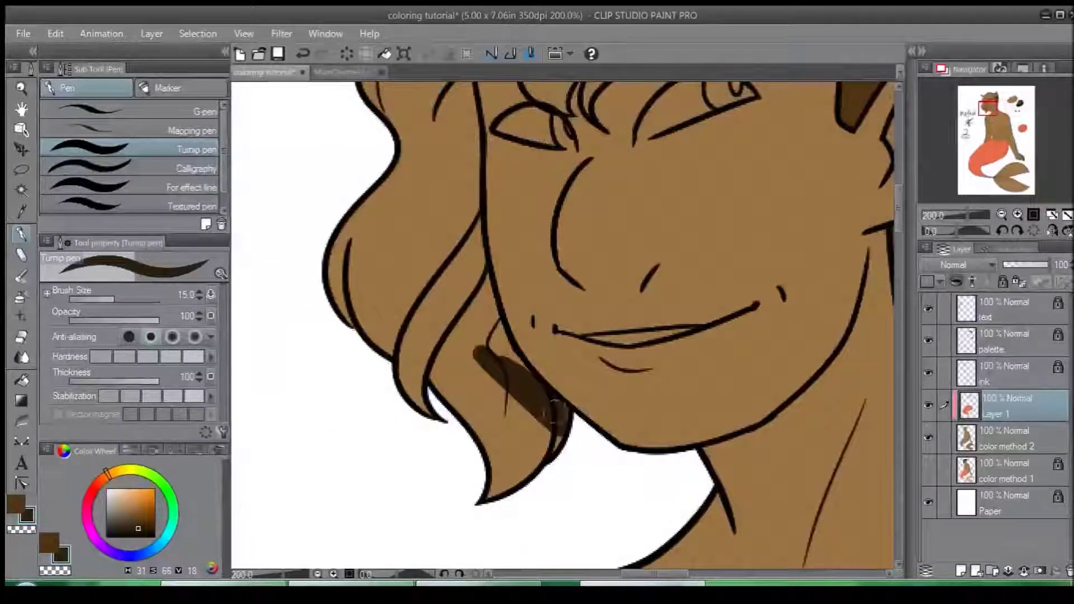
scroll(554, 411, down, 1)
mouse_move(530, 402)
mouse_down()
mouse_move(556, 445)
mouse_move(499, 476)
mouse_move(496, 413)
mouse_move(470, 381)
mouse_move(458, 399)
mouse_move(492, 380)
mouse_move(535, 409)
mouse_move(455, 364)
mouse_move(423, 377)
mouse_move(410, 334)
mouse_up()
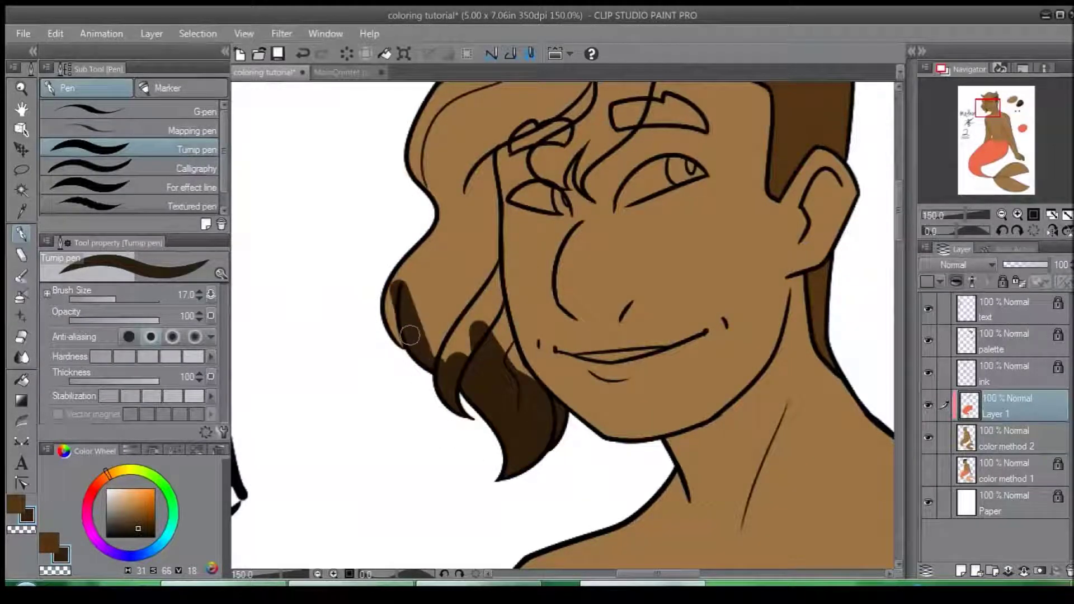
mouse_move(407, 294)
mouse_down()
mouse_move(420, 223)
mouse_move(447, 201)
mouse_move(470, 347)
mouse_move(482, 206)
mouse_move(521, 390)
mouse_up()
drag(487, 326, 519, 506)
drag(445, 370, 463, 275)
mouse_move(468, 222)
mouse_down()
mouse_move(482, 192)
mouse_move(452, 215)
mouse_up()
mouse_move(435, 210)
mouse_down()
mouse_move(426, 182)
mouse_move(695, 158)
mouse_move(436, 223)
mouse_move(481, 230)
mouse_move(424, 309)
mouse_up()
Step: Cover the large hair masses on the crown and side of the head in dark brown, enlarging the pen to size 70
scroll(383, 273, down, 1)
key(bracketright)
key(bracketright)
key(bracketright)
key(bracketright)
key(bracketright)
key(bracketright)
key(bracketright)
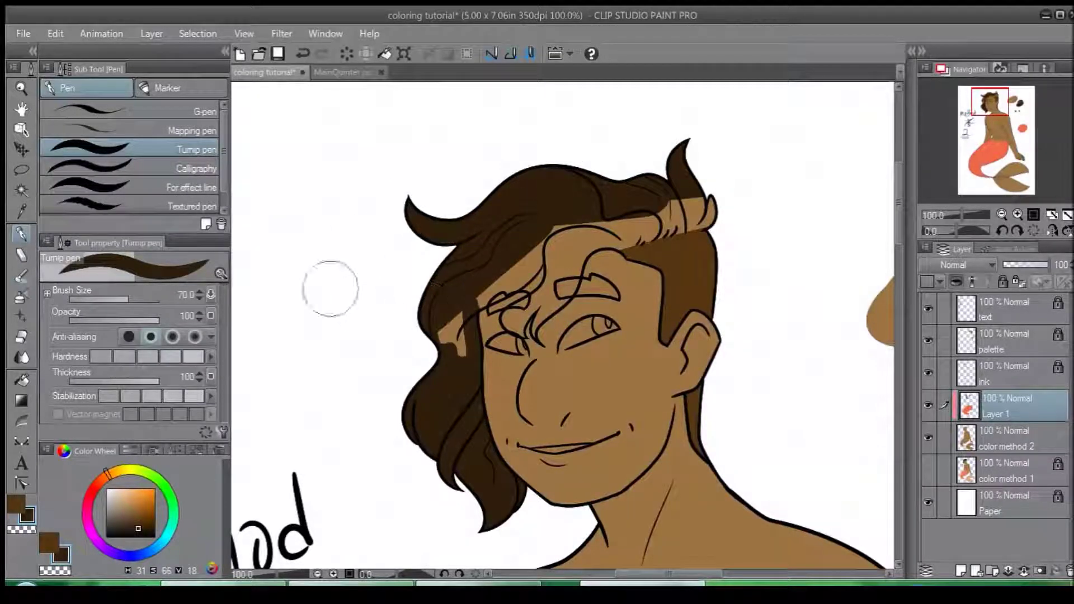
Step: Fill the unpainted hair patches beside the face in dark brown at pen size 40
scroll(331, 288, up, 4)
key(bracketleft)
key(bracketleft)
key(bracketleft)
mouse_move(767, 431)
mouse_down()
mouse_move(378, 353)
mouse_move(357, 224)
mouse_up()
drag(439, 221, 456, 367)
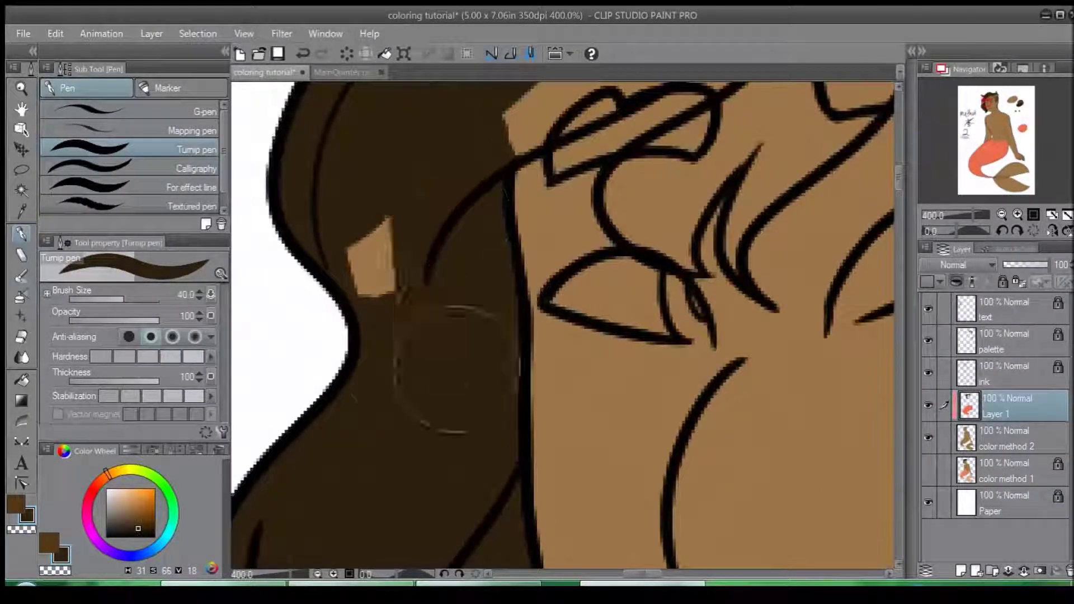
drag(371, 247, 389, 361)
Step: Paint the curl and brow area above the eye nearest the long hair in dark brown at pen size 10
key(bracketleft)
key(bracketleft)
key(bracketleft)
key(bracketleft)
key(bracketleft)
key(bracketleft)
key(bracketleft)
mouse_move(495, 141)
mouse_down()
mouse_move(395, 322)
mouse_move(500, 265)
mouse_move(428, 279)
mouse_move(413, 203)
mouse_up()
mouse_move(512, 318)
mouse_down()
mouse_move(543, 196)
mouse_move(432, 227)
mouse_move(425, 247)
mouse_move(560, 221)
mouse_move(570, 197)
mouse_up()
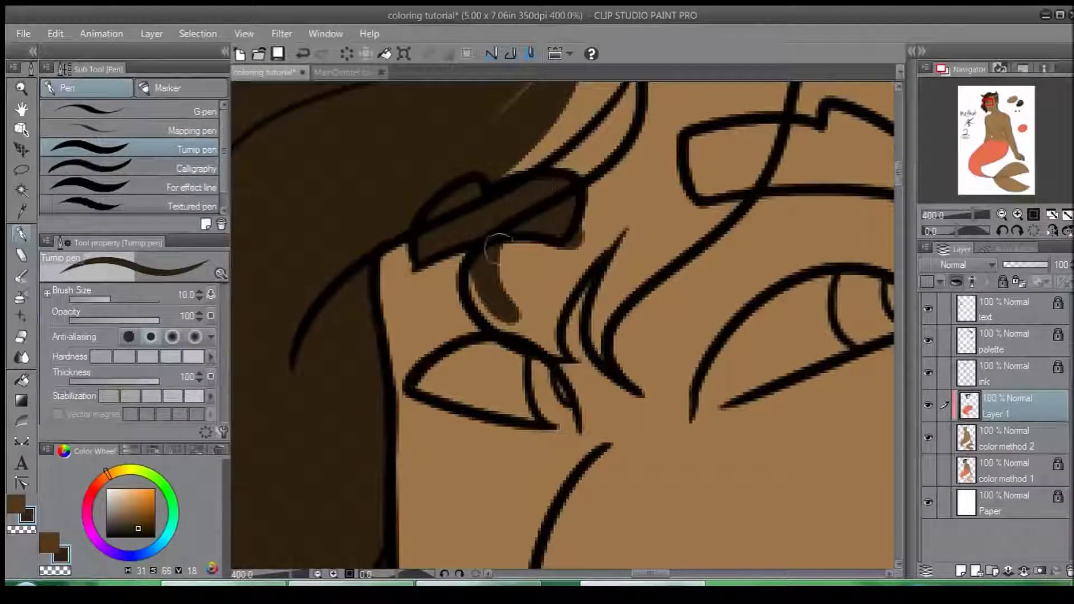
mouse_move(484, 311)
mouse_down()
mouse_move(554, 341)
mouse_move(593, 224)
mouse_move(531, 257)
mouse_move(503, 478)
mouse_up()
mouse_move(479, 339)
mouse_down()
mouse_move(496, 334)
mouse_move(492, 304)
mouse_move(566, 213)
mouse_move(519, 290)
mouse_up()
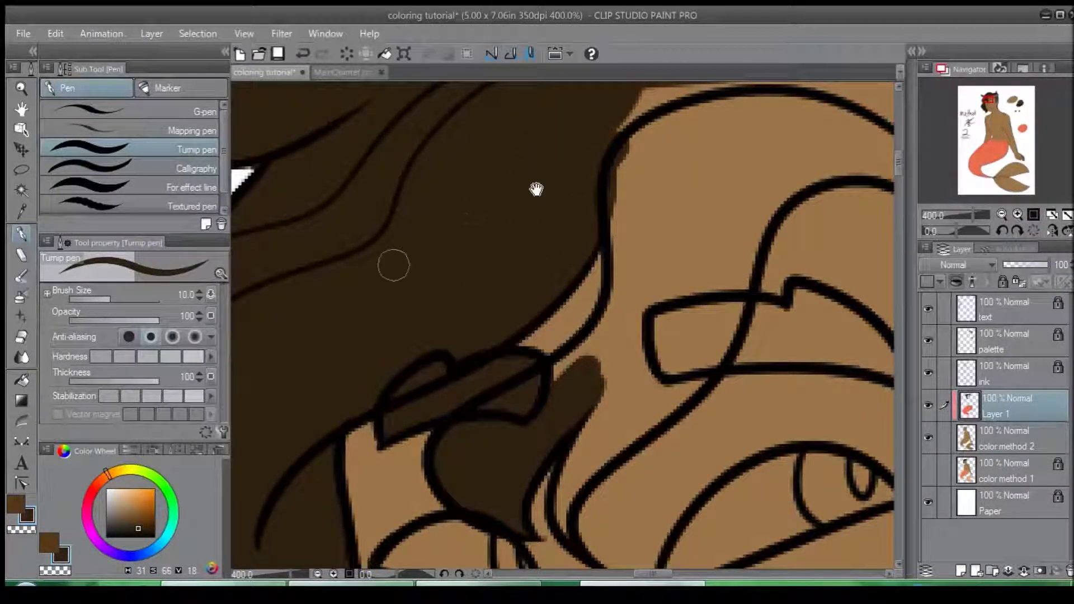
Step: Paint the forelock strand falling between the eyes in dark brown at pen size 10, covering the brow's inner end
drag(538, 189, 322, 356)
drag(395, 316, 454, 149)
mouse_move(460, 189)
mouse_down()
mouse_move(476, 336)
mouse_move(414, 364)
mouse_up()
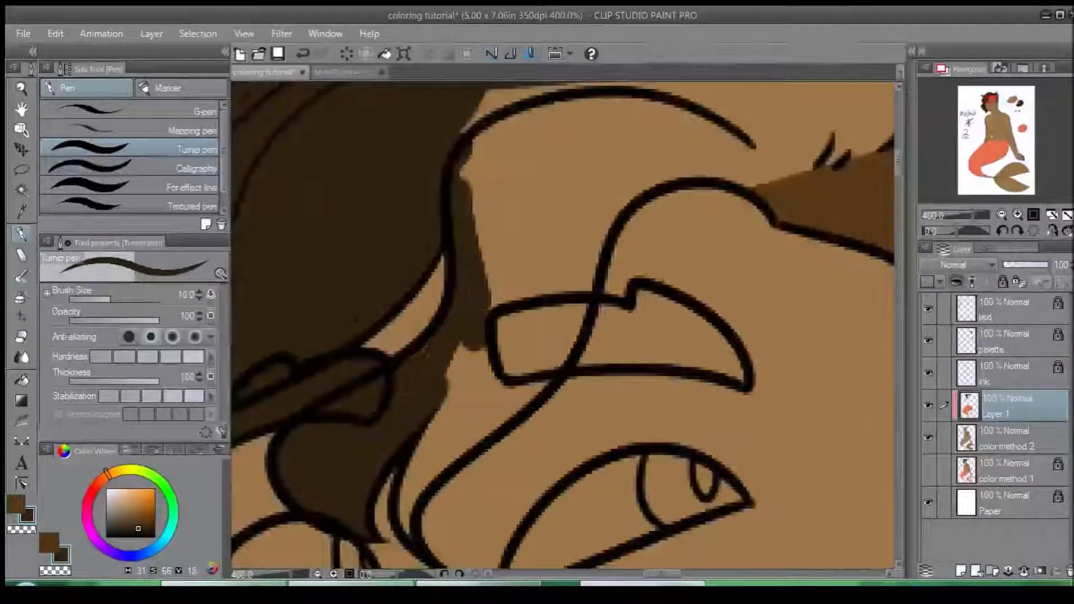
mouse_move(417, 533)
mouse_down()
mouse_move(431, 421)
mouse_move(479, 244)
mouse_up()
drag(435, 380, 623, 116)
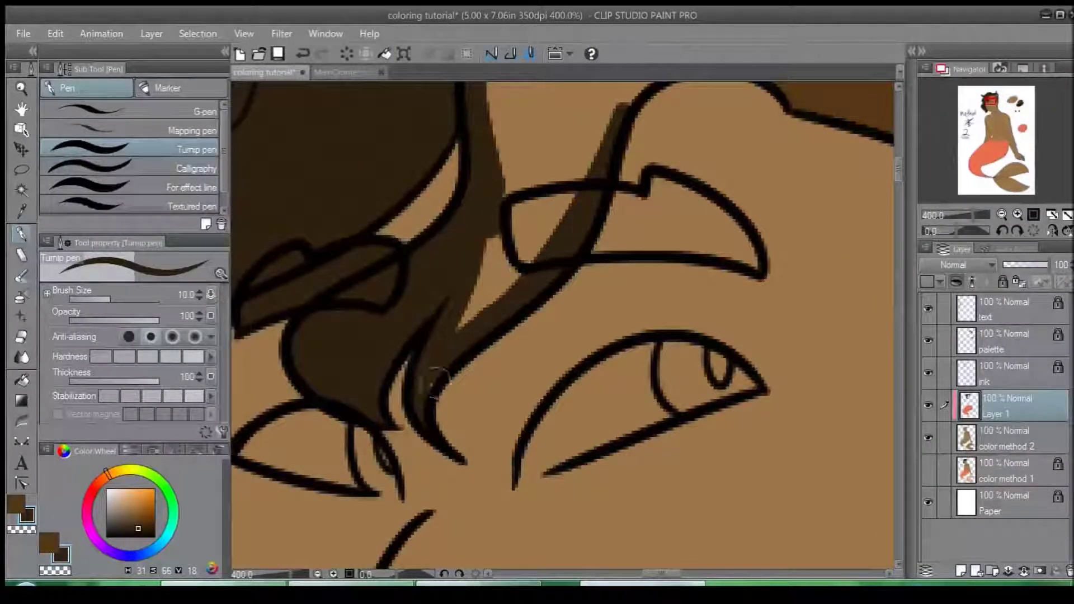
mouse_move(522, 229)
mouse_down()
mouse_move(496, 307)
mouse_move(502, 280)
mouse_move(518, 298)
mouse_up()
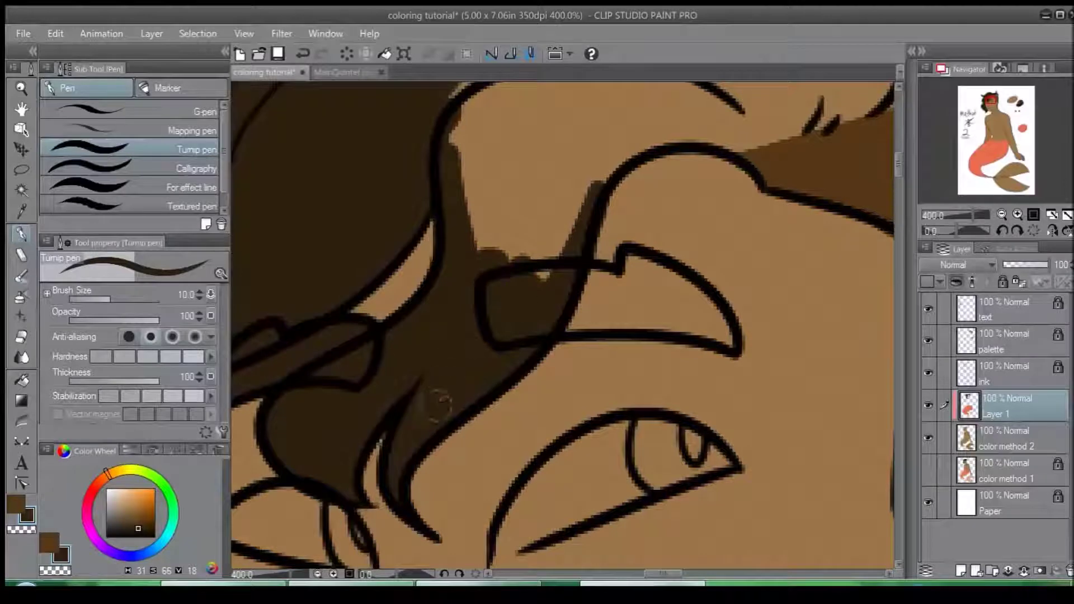
drag(459, 167, 431, 285)
mouse_move(445, 178)
mouse_down()
mouse_move(427, 202)
mouse_move(433, 327)
mouse_up()
Step: Widen the dark brown along the forelock's inner edge above the brow at pen size 15
scroll(417, 240, down, 2)
key(bracketright)
key(bracketright)
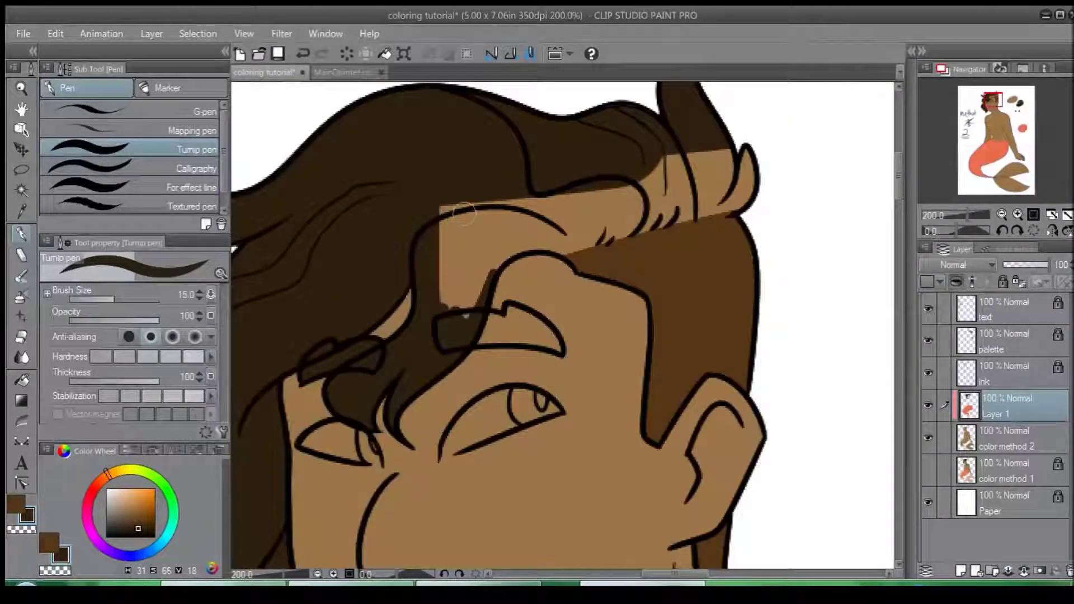
drag(465, 214, 447, 296)
drag(454, 196, 453, 301)
Step: Select the remaining unpainted hair areas and the eyebrow with Auto select referring to other layers, fill them dark brown, and deselect
key(w)
click(203, 149)
click(522, 223)
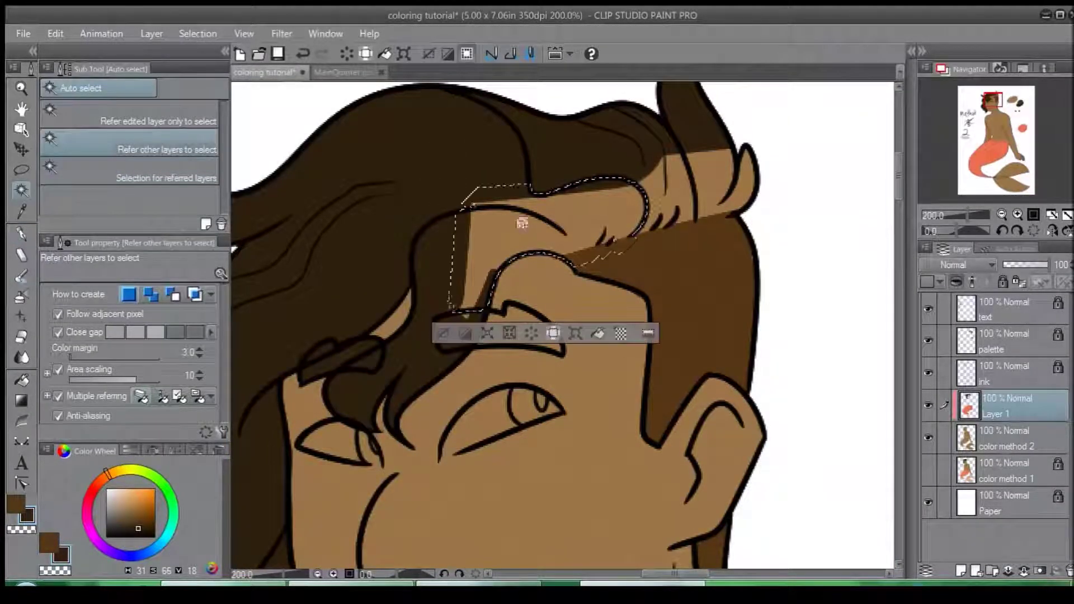
shift+click(672, 193)
shift+click(716, 184)
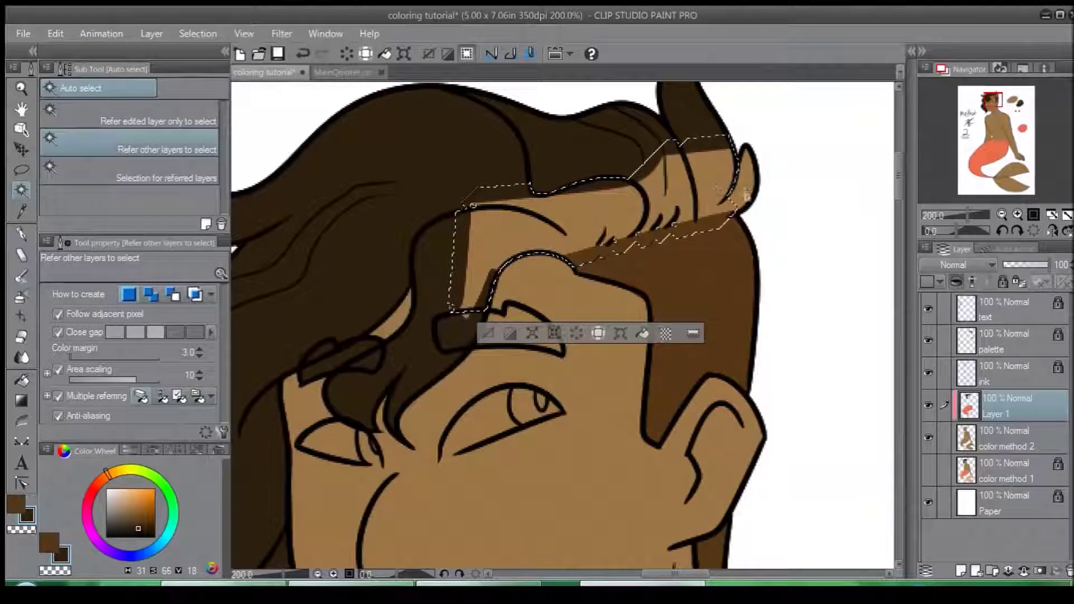
click(653, 334)
key(ctrl+z)
shift+click(523, 317)
click(653, 377)
key(ctrl+d)
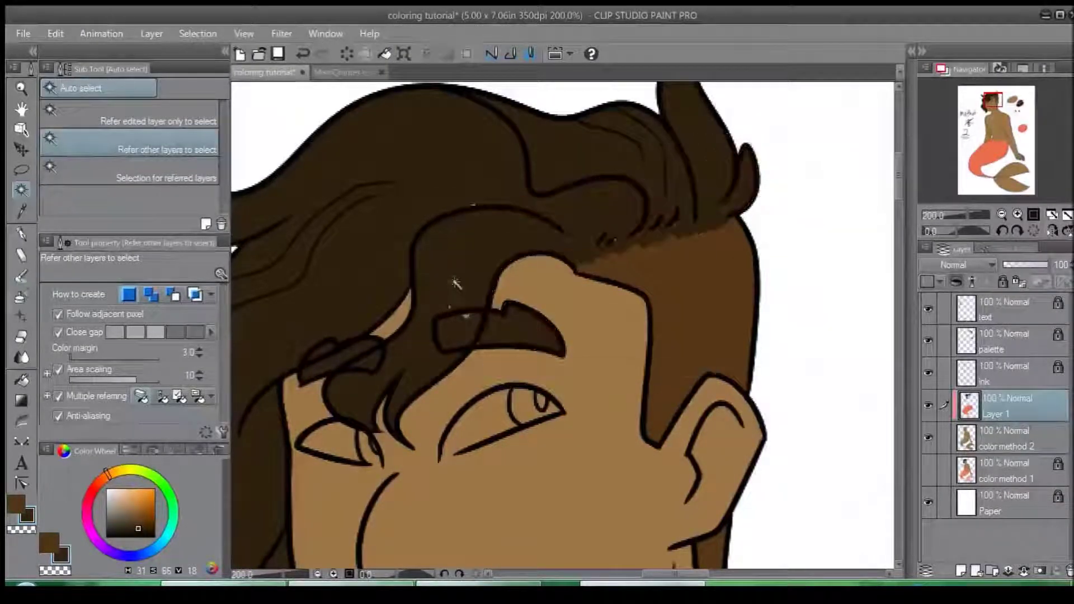
Step: Touch up the leftover specks in the forelock and around the brow in dark brown with the Turnip pen
key(p)
scroll(456, 283, up, 3)
click(495, 404)
mouse_move(489, 118)
mouse_down()
mouse_move(461, 280)
mouse_move(482, 287)
mouse_up()
drag(720, 289, 552, 261)
drag(551, 340, 672, 305)
key(x)
key(x)
drag(838, 358, 844, 386)
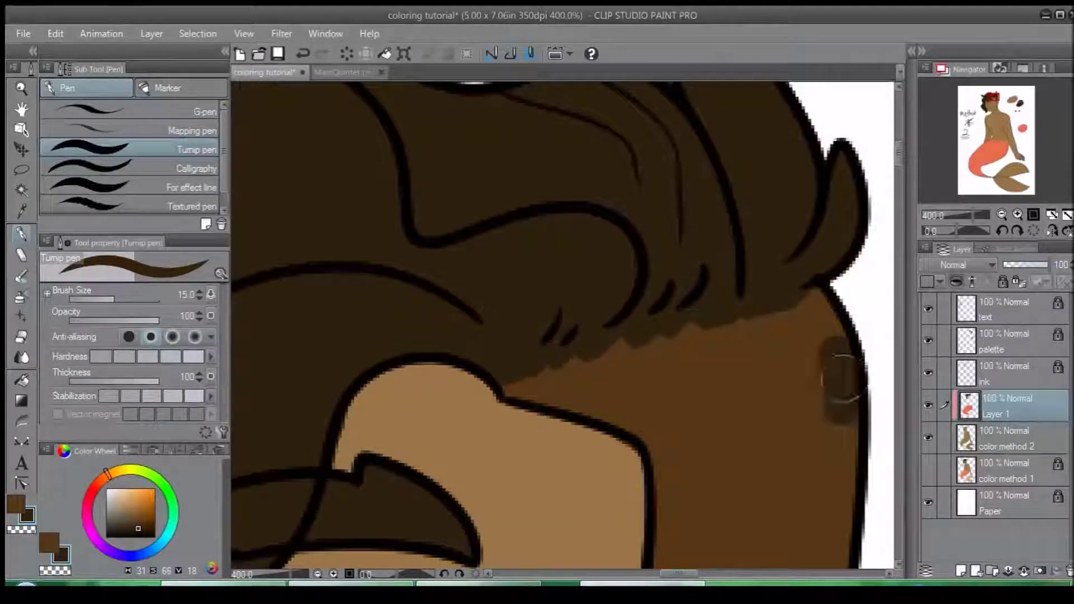
key(ctrl+z)
Step: Smooth the border between the top hair and shaved side in lighter brown (H 32, S 71, V 33), reducing the pen to size 7
key(x)
mouse_move(816, 315)
mouse_down()
mouse_move(582, 378)
mouse_move(734, 331)
mouse_up()
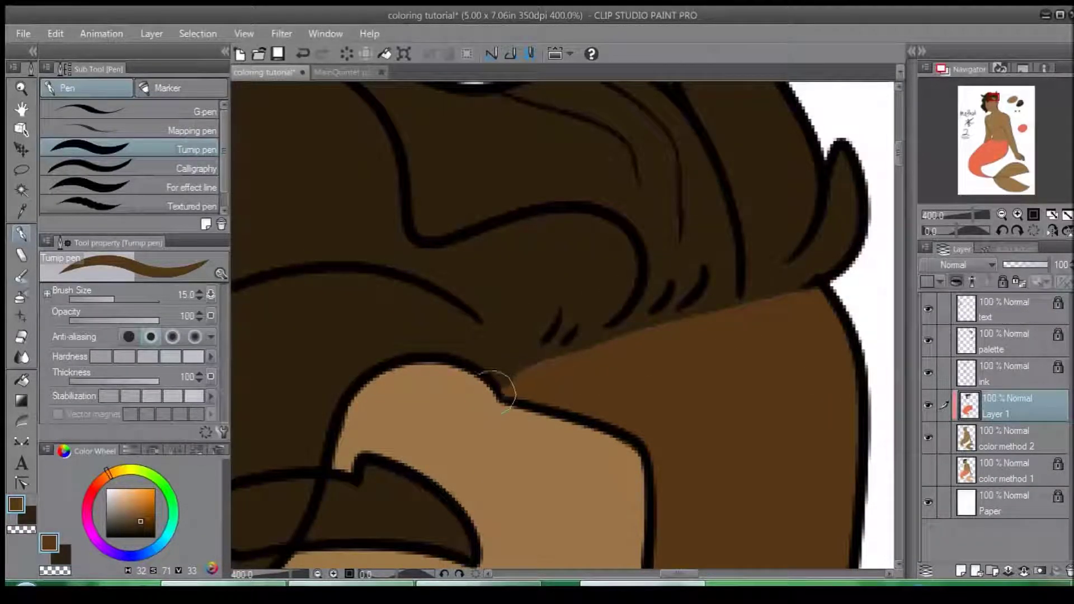
key(bracketleft)
key(bracketleft)
key(bracketleft)
key(bracketleft)
mouse_move(552, 359)
mouse_down()
mouse_move(633, 335)
mouse_move(658, 313)
mouse_move(767, 301)
mouse_up()
drag(633, 346, 786, 182)
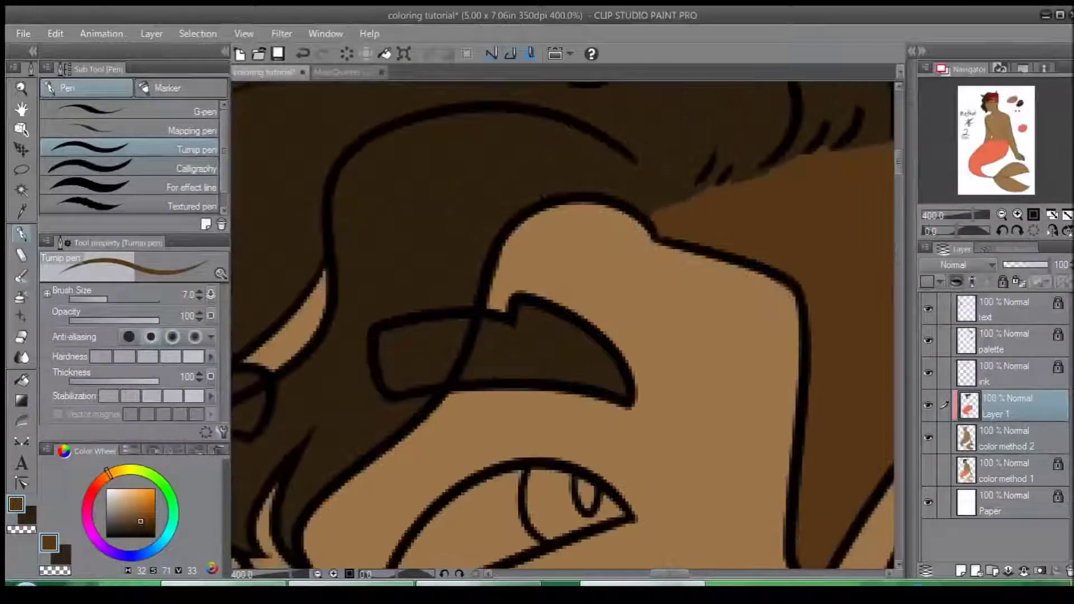
Step: View the whole figure and toggle Layer 1's visibility to compare the painted colors with the base fill
key(ctrl+minus)
key(ctrl+minus)
key(ctrl+minus)
drag(585, 429, 561, 313)
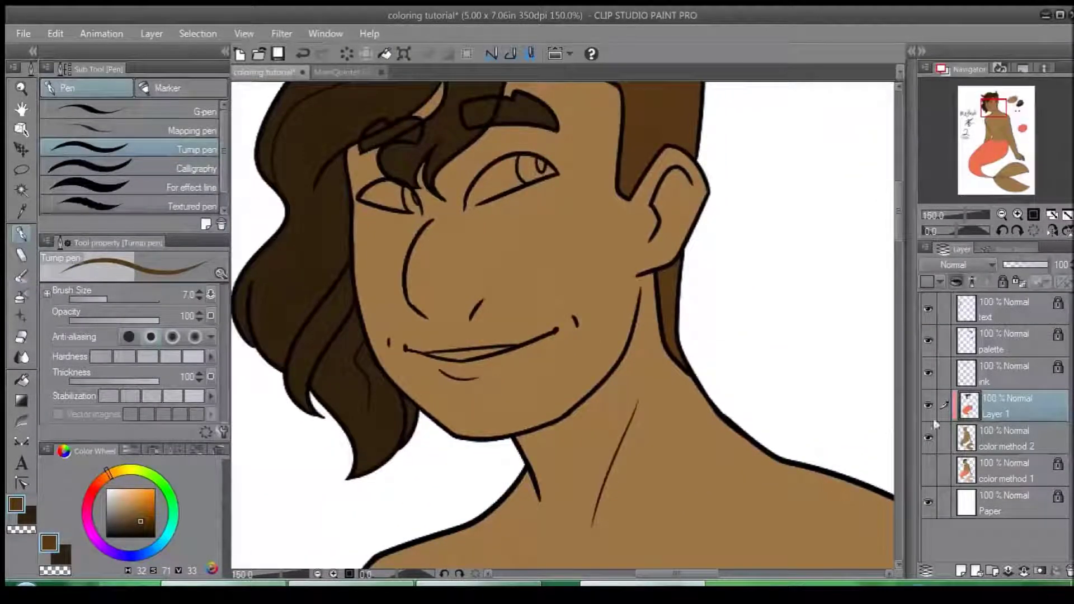
key(ctrl+0)
click(929, 405)
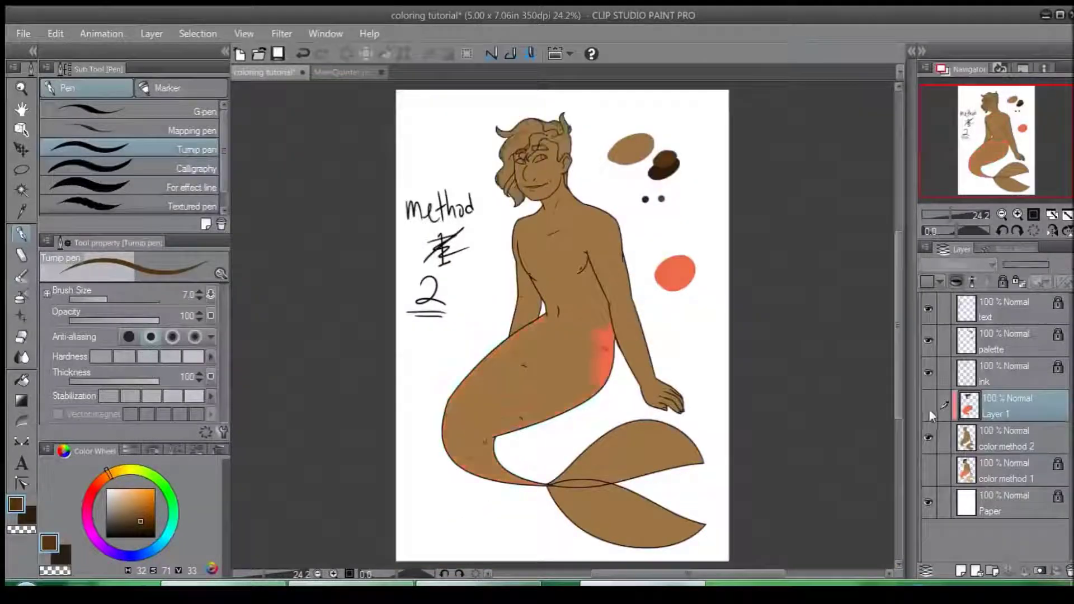
click(929, 405)
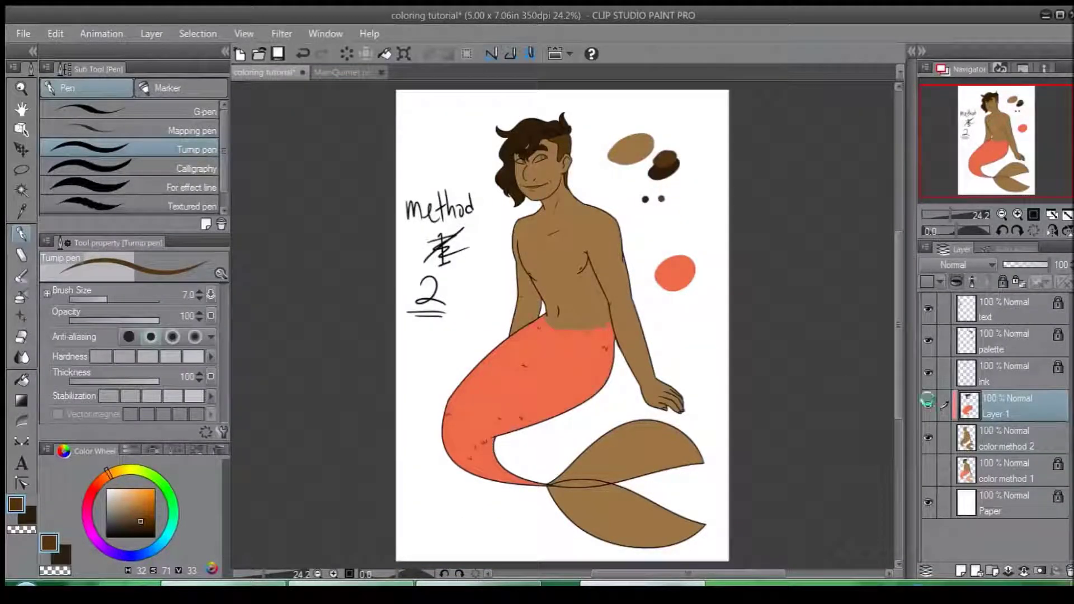
click(928, 472)
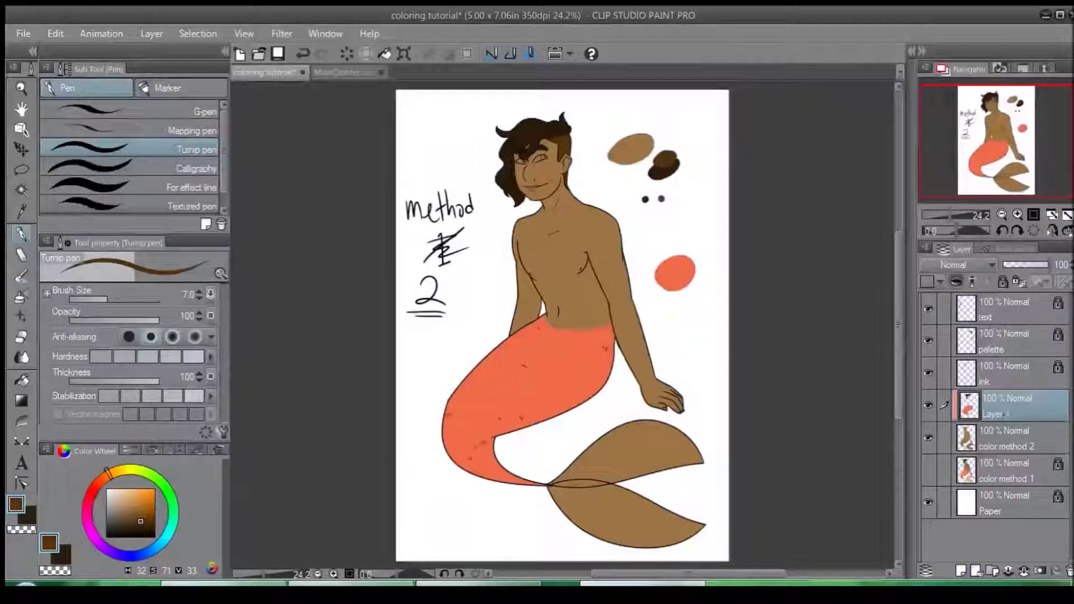
Step: Return to the Turnip pen and mix a light orange (H 24, S 66, V 90) for the tail fin, starting from the tail's coral
scroll(626, 362, up, 4)
click(21, 190)
drag(259, 218, 247, 69)
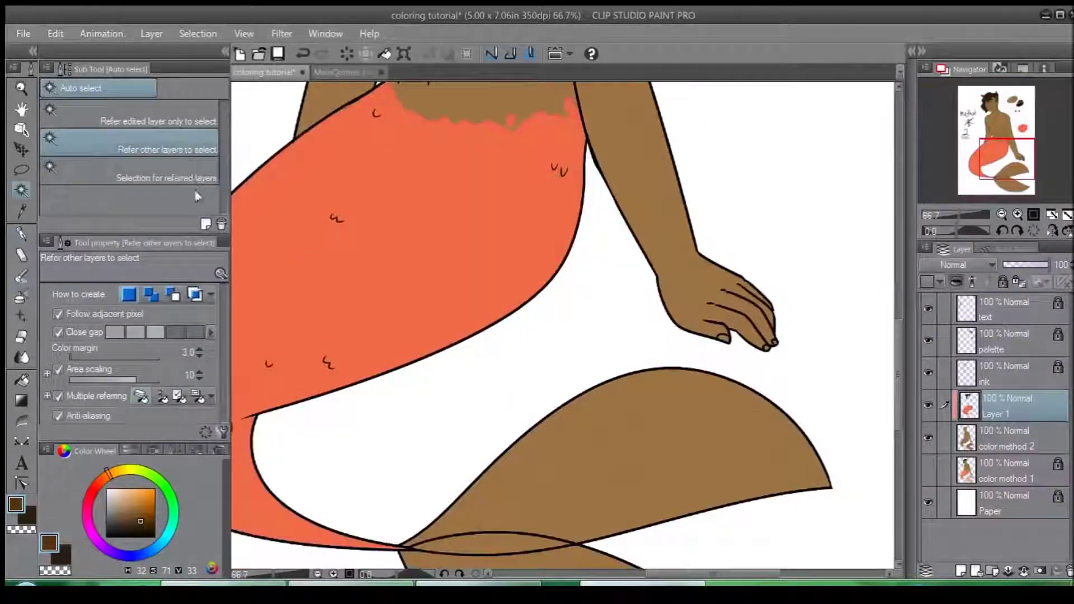
drag(387, 447, 304, 204)
click(20, 232)
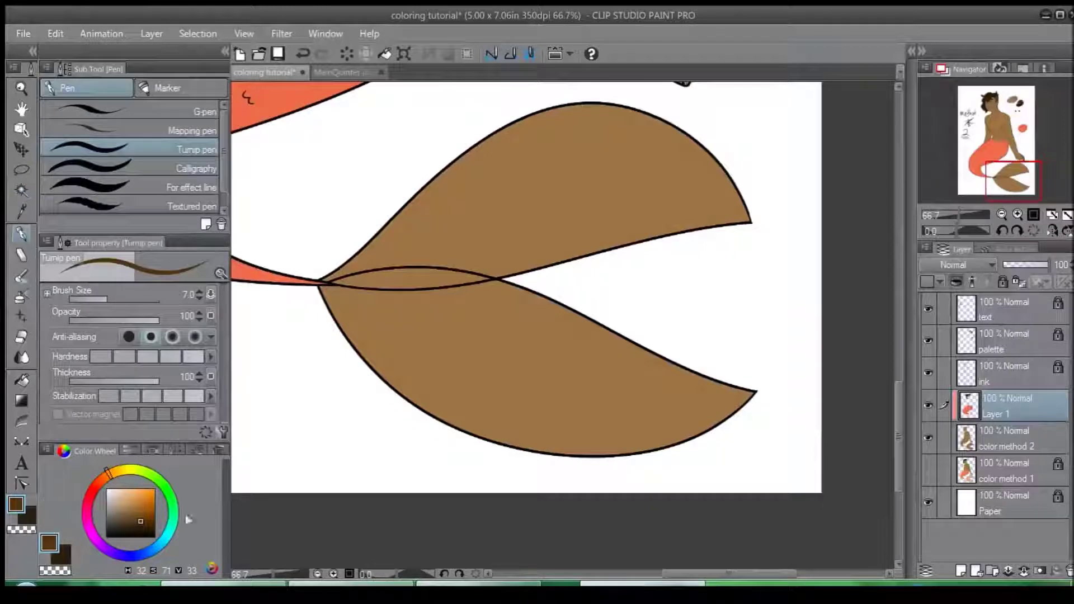
click(113, 480)
click(142, 501)
right_click(262, 275)
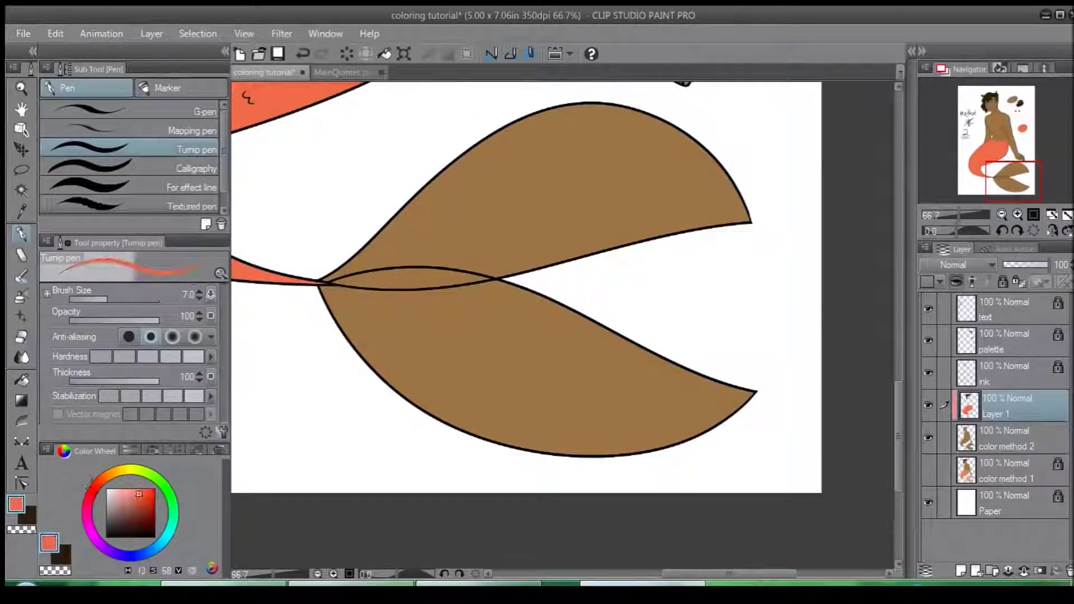
click(114, 473)
click(138, 493)
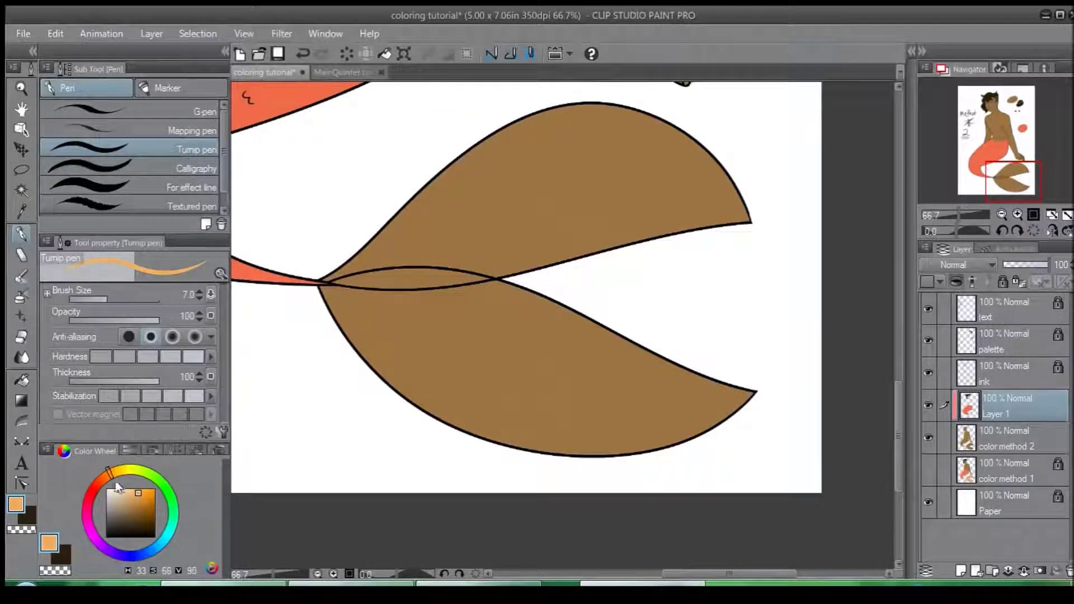
click(103, 477)
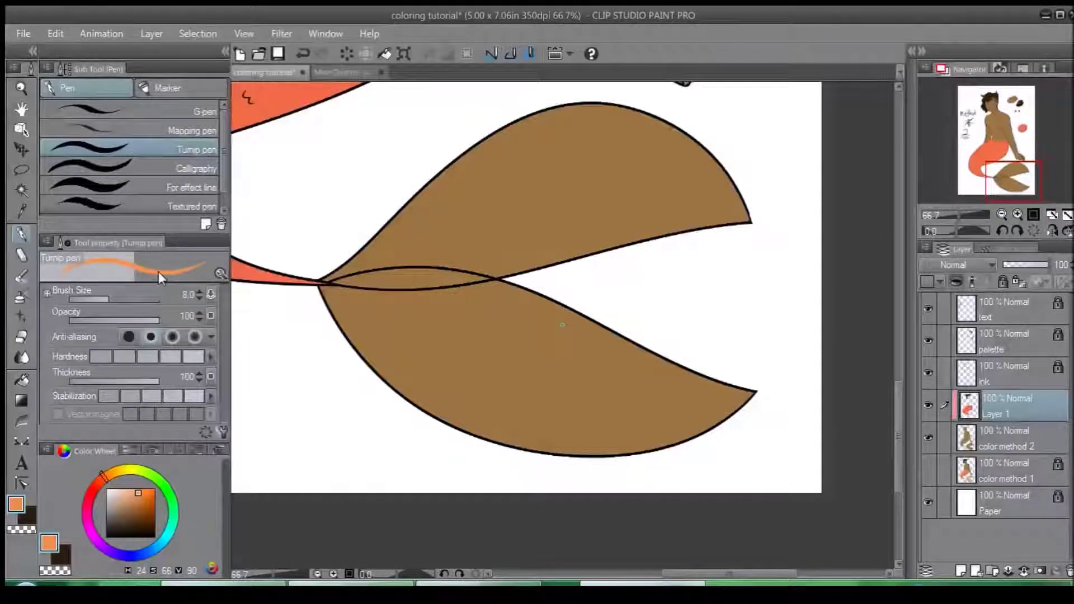
Step: Paint both lobes of the tail fin in light orange with the Turnip pen at size 60
key(bracketright)
key(bracketright)
key(bracketright)
key(bracketright)
key(bracketright)
key(bracketright)
key(bracketright)
key(bracketright)
key(bracketright)
key(bracketright)
key(bracketright)
mouse_move(326, 251)
mouse_down()
mouse_move(386, 221)
mouse_move(694, 162)
mouse_move(411, 168)
mouse_up()
mouse_move(705, 145)
mouse_down()
mouse_move(532, 230)
mouse_move(553, 218)
mouse_move(359, 235)
mouse_move(520, 274)
mouse_up()
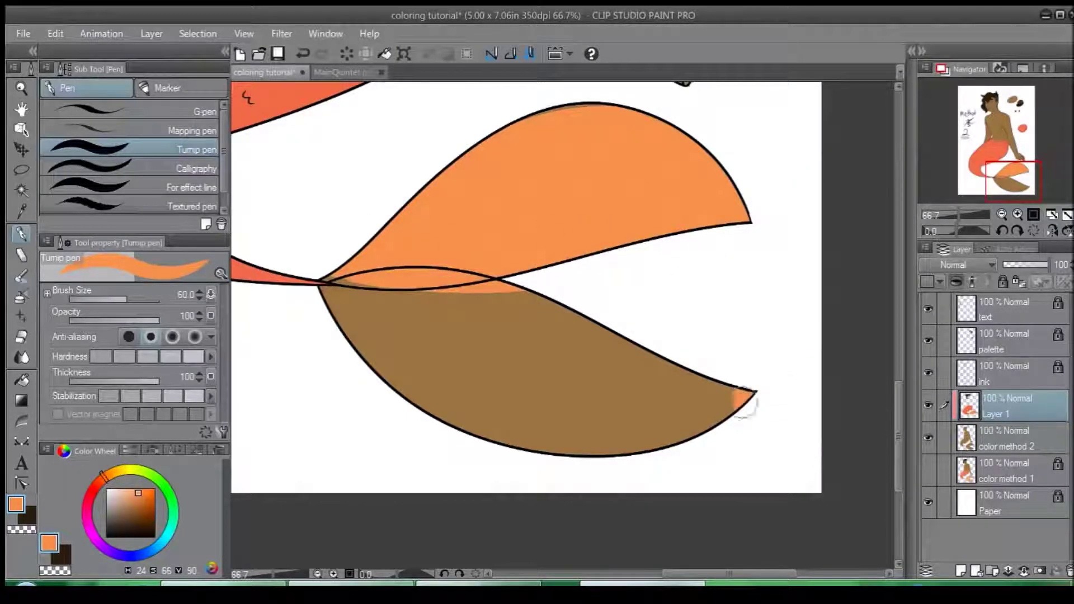
mouse_move(744, 402)
mouse_down()
mouse_move(406, 412)
mouse_move(712, 362)
mouse_move(763, 377)
mouse_move(503, 358)
mouse_move(404, 378)
mouse_move(391, 300)
mouse_move(341, 291)
mouse_up()
Step: Fill the bare brown corner where the fin joins the tail in light orange at pen size 30
scroll(259, 343, up, 4)
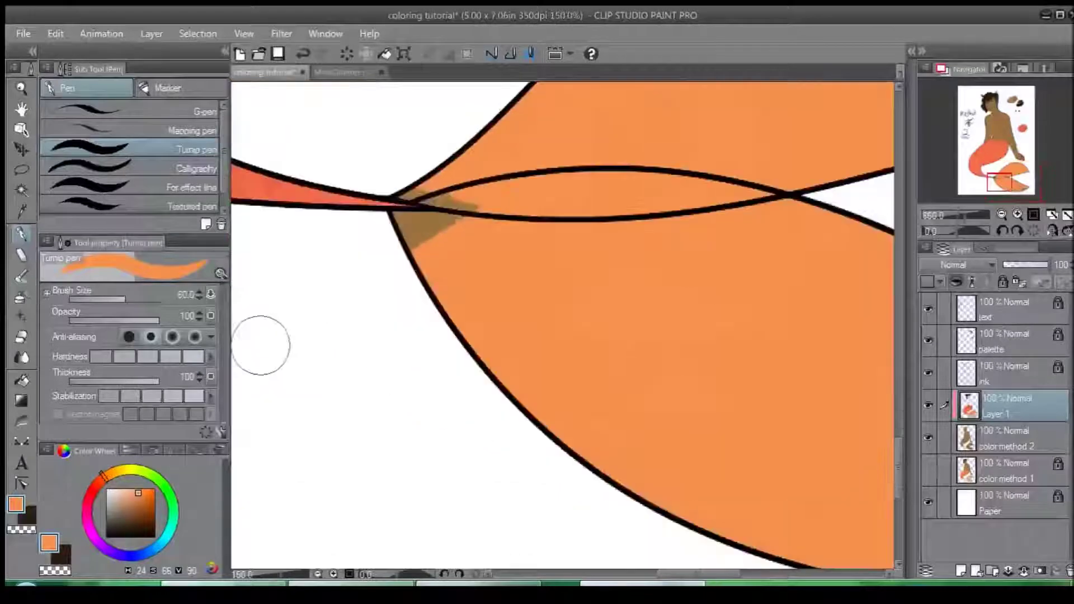
drag(507, 256, 479, 286)
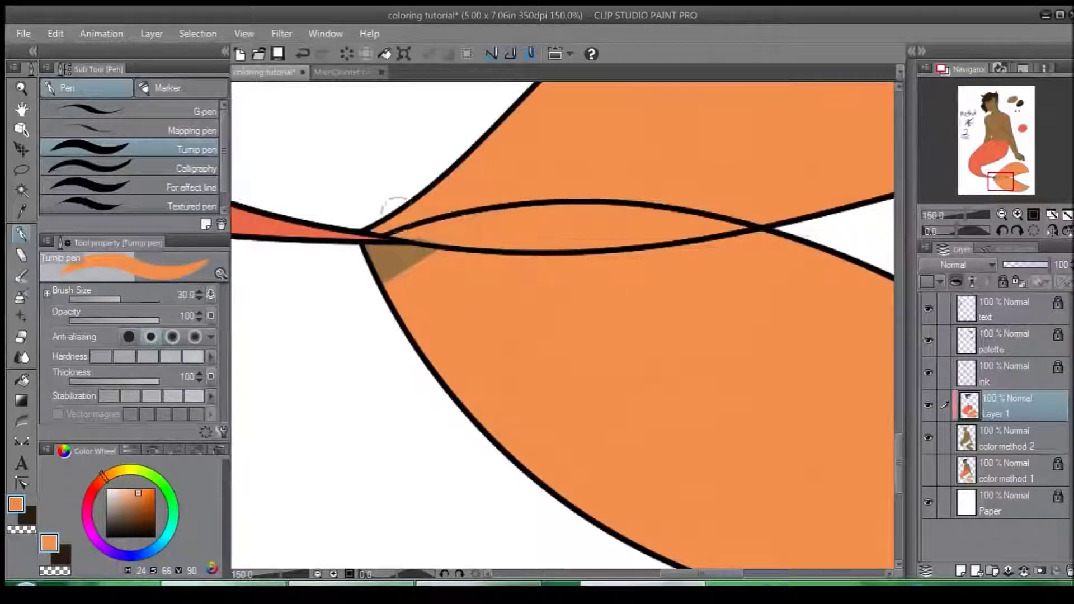
mouse_move(350, 287)
mouse_down()
mouse_move(403, 265)
mouse_move(381, 249)
mouse_up()
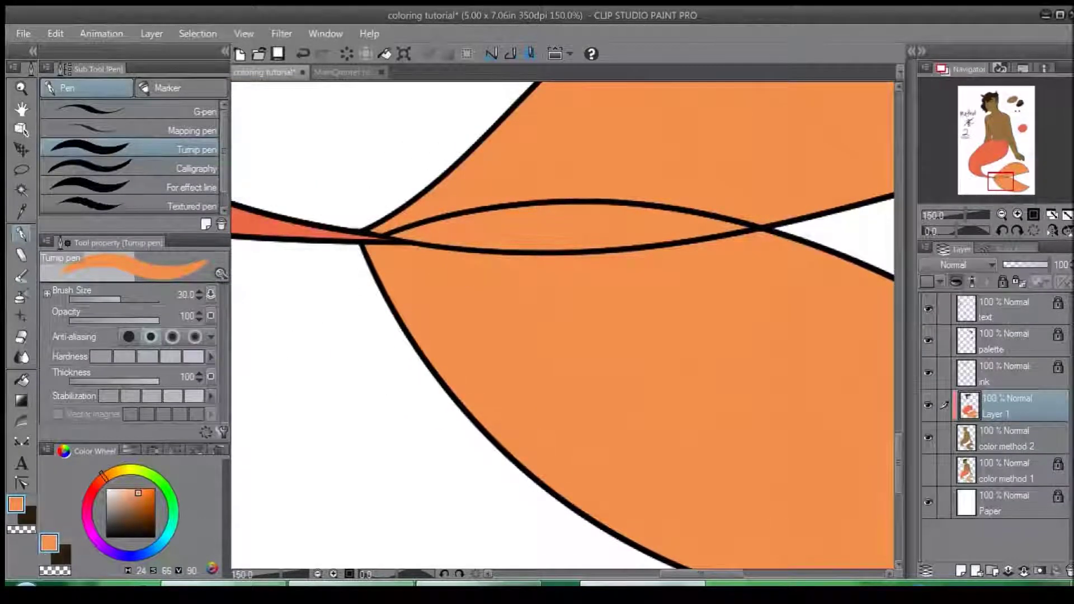
Step: Set the pen to size 10 and choose a pale bluish white (H 216, S 13, V 100) for the eyes
key(ctrl+0)
scroll(449, 278, up, 2)
drag(755, 87, 530, 307)
scroll(515, 270, up, 2)
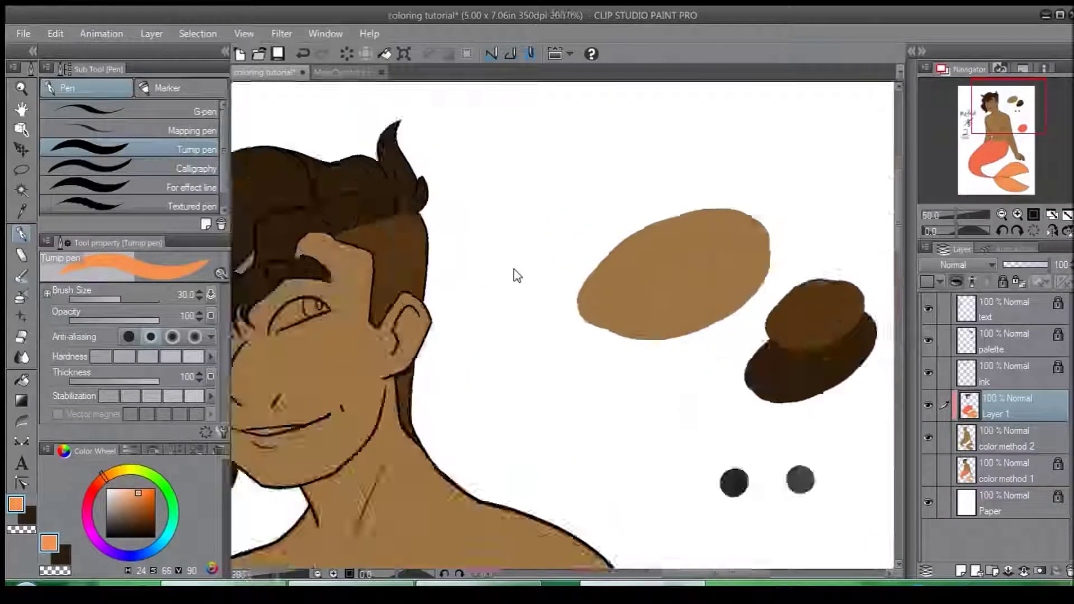
scroll(514, 271, up, 4)
key(bracketleft)
key(bracketleft)
key(bracketleft)
key(bracketleft)
key(bracketleft)
key(bracketleft)
click(992, 103)
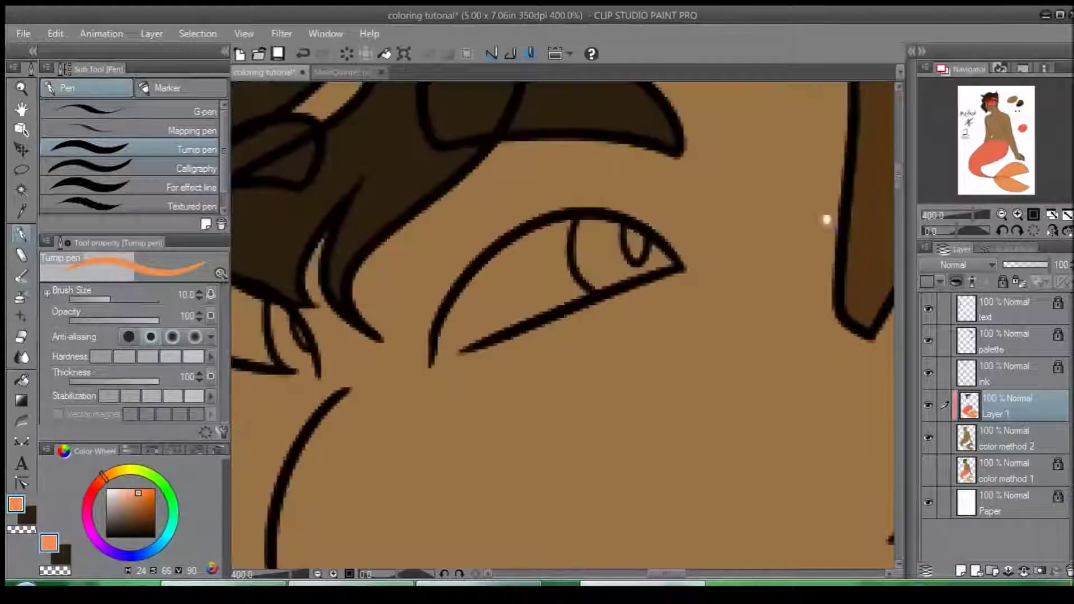
drag(235, 318, 484, 256)
click(146, 552)
click(112, 489)
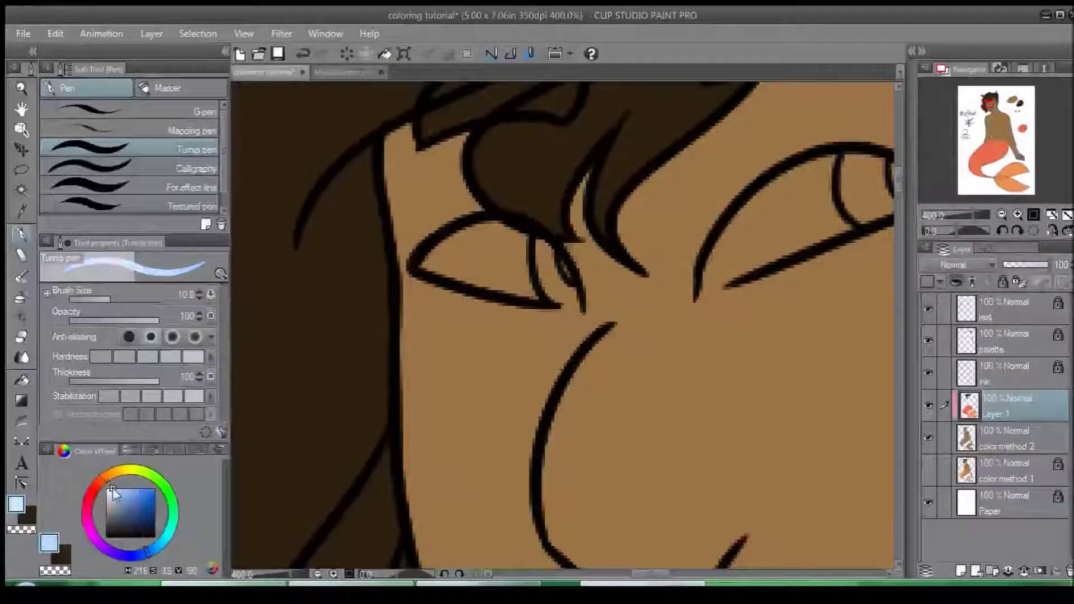
Step: Paint the eye nearest the long hair pale bluish white and trim its spill with transparent color at pen size 5
mouse_move(495, 214)
mouse_down()
mouse_move(503, 255)
mouse_move(436, 263)
mouse_move(539, 263)
mouse_move(547, 283)
mouse_move(566, 272)
mouse_move(561, 290)
mouse_move(586, 322)
mouse_up()
key(bracketleft)
key(bracketleft)
key(bracketleft)
key(bracketleft)
key(c)
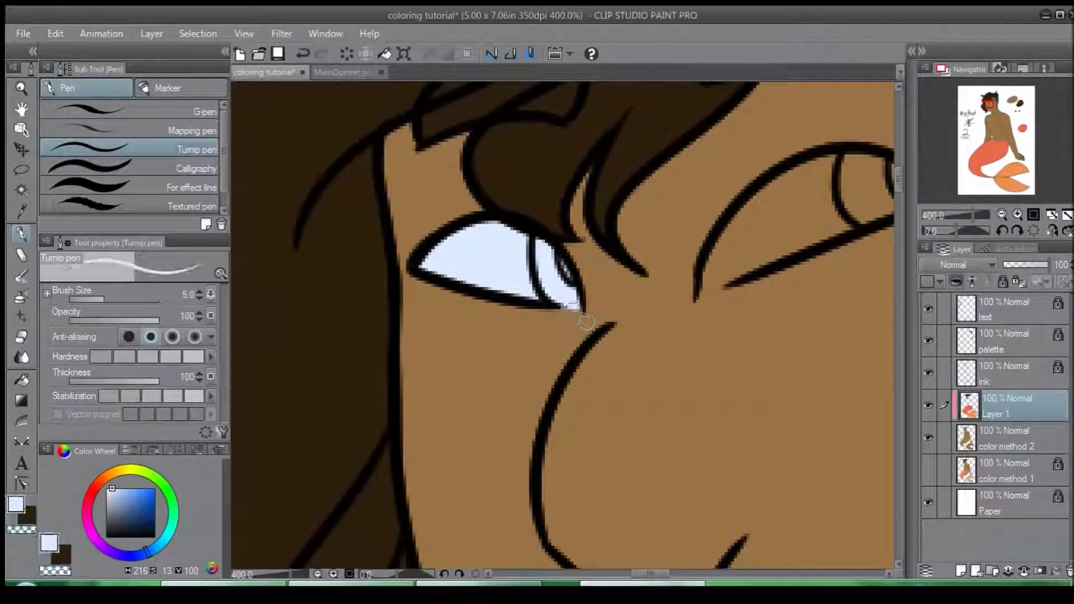
key(c)
Step: Paint the other eye pale bluish white, filling its remaining interior through an Auto select selection, and deselect
drag(745, 224, 504, 284)
drag(480, 336, 694, 254)
key(w)
click(594, 252)
shift+click(644, 243)
click(649, 335)
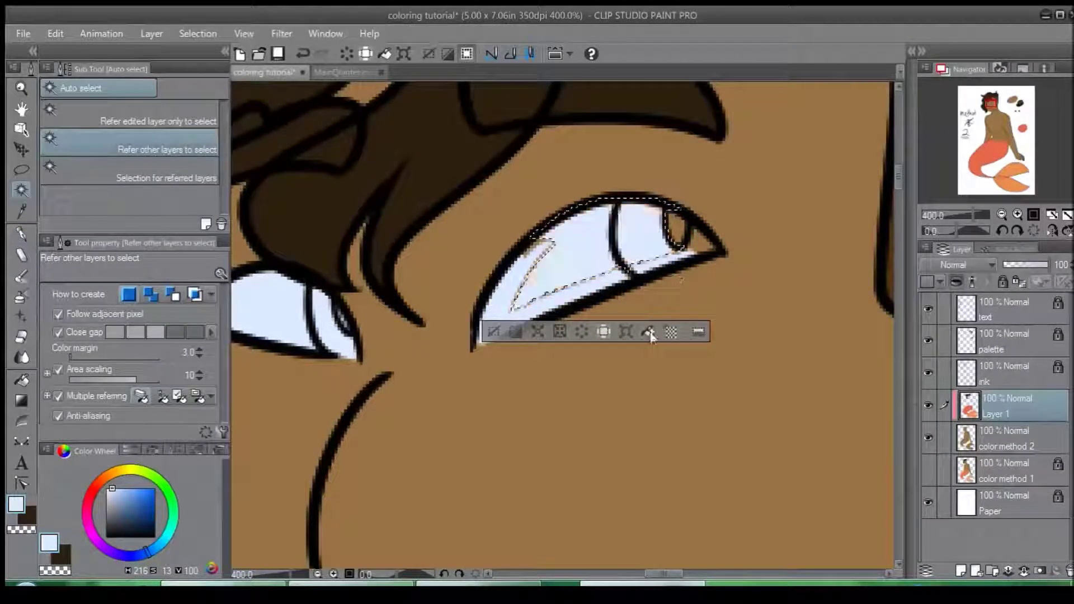
key(ctrl+d)
key(p)
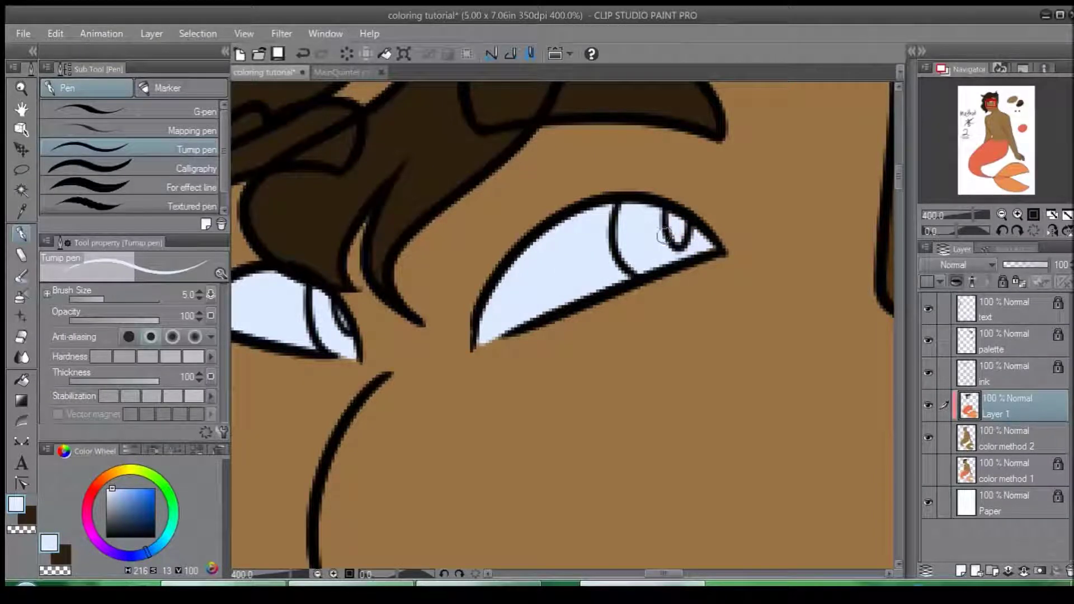
Step: Sample the palette's two dark eye colors and paint the iris nearest the long hair with the darker one (H 30, S 33, V 16)
drag(1012, 110, 1015, 110)
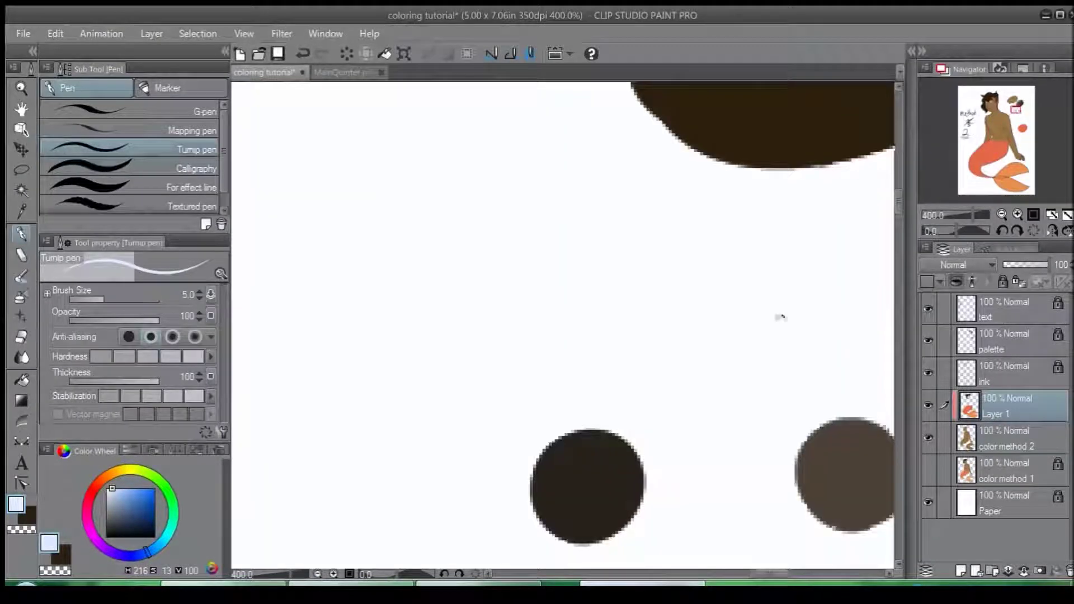
drag(779, 316, 666, 244)
alt+click(736, 404)
key(x)
alt+click(482, 415)
click(989, 104)
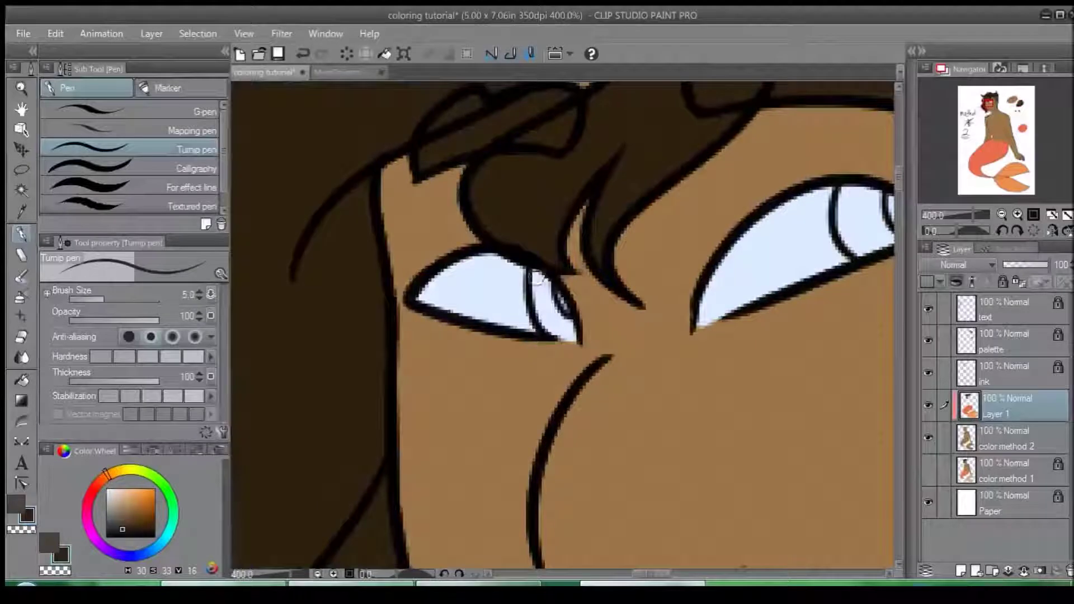
drag(535, 277, 541, 307)
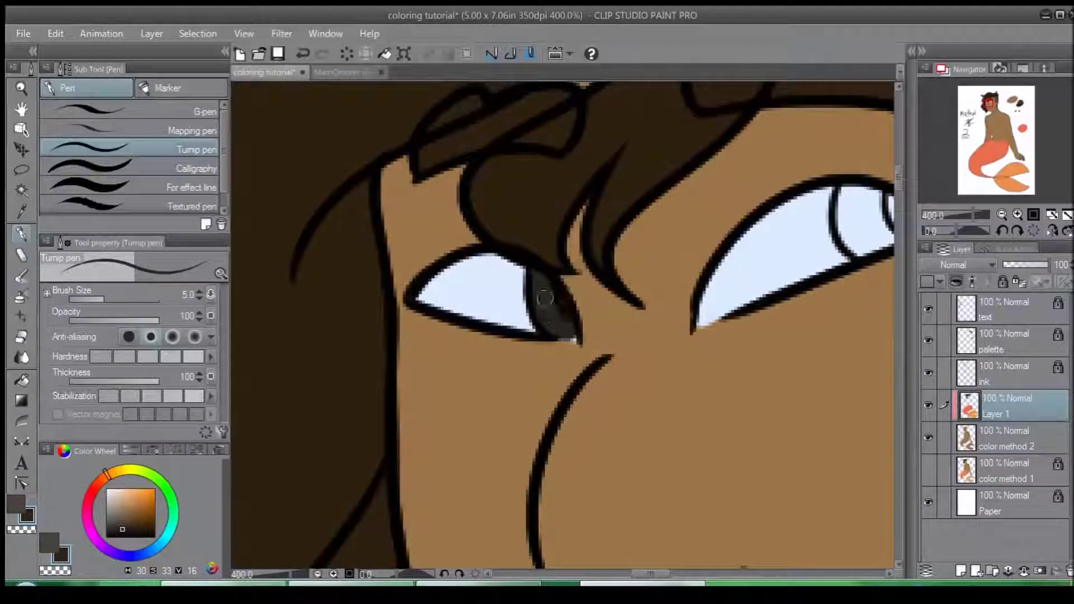
drag(755, 269, 554, 301)
Step: Paint the other iris gray-brown (H 30, S 28, V 31) and touch up the adjoining eye white with pale bluish white
key(x)
mouse_move(660, 233)
mouse_down()
mouse_move(687, 271)
mouse_move(668, 246)
mouse_move(678, 249)
mouse_up()
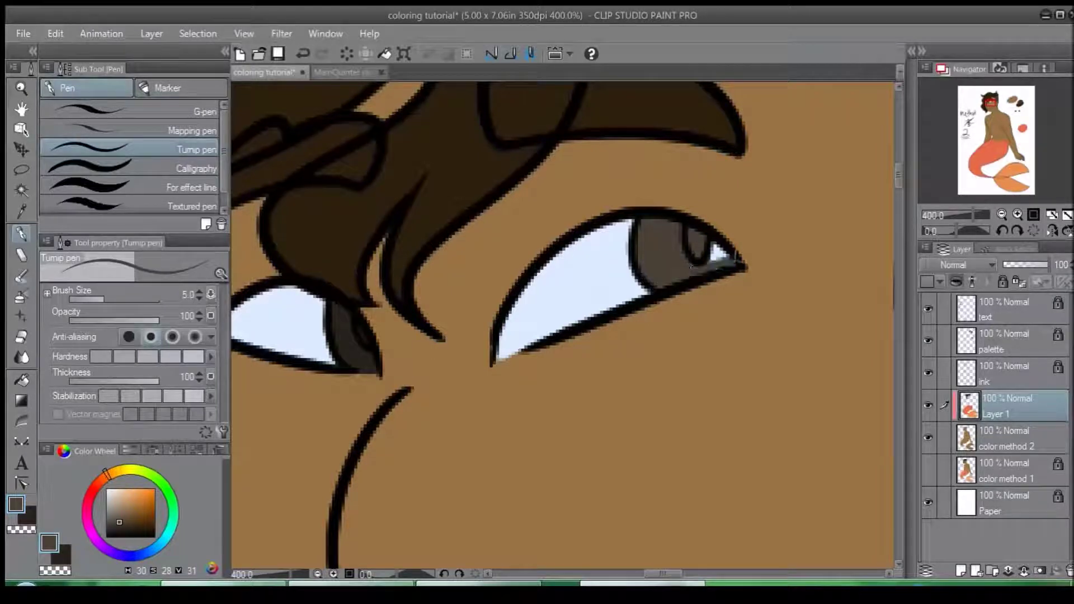
alt+click(613, 235)
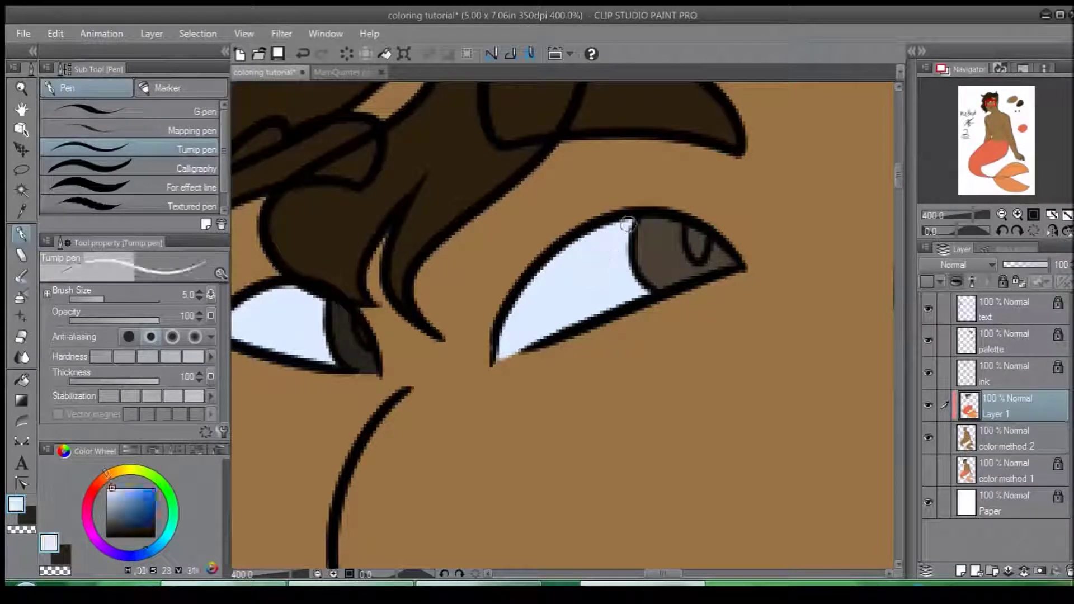
drag(626, 229, 698, 201)
alt+click(416, 365)
key(c)
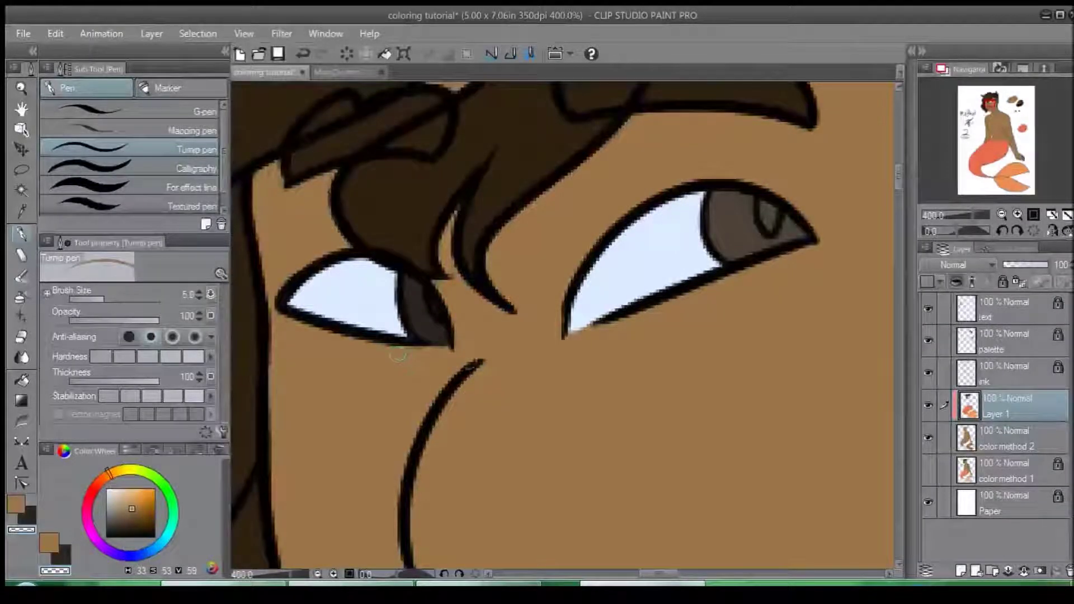
key(ctrl+0)
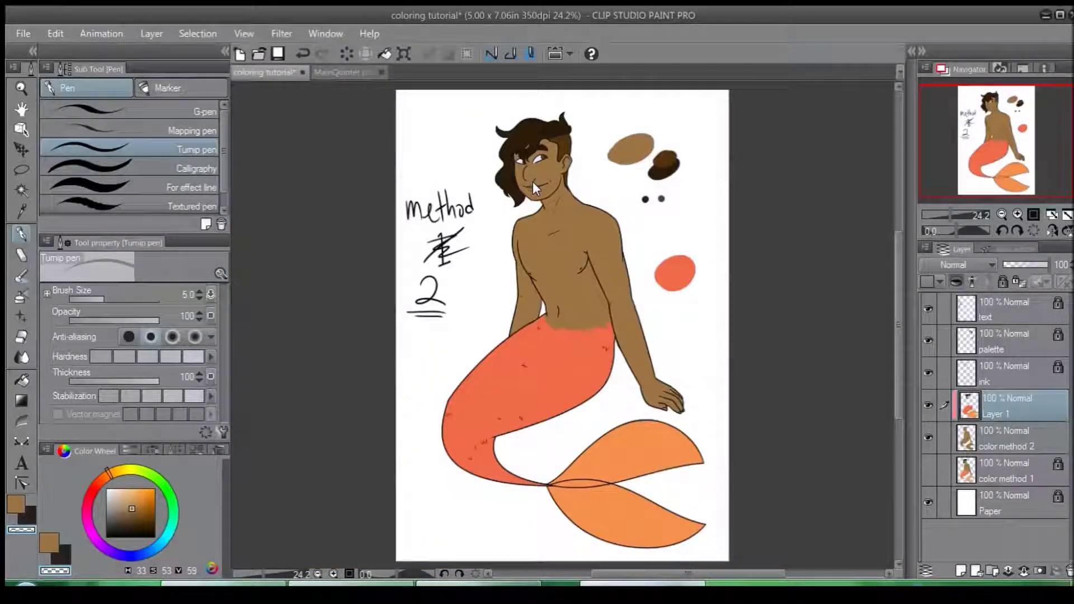
Step: Paint the narrow shape between the lip lines a darker brown (H 32, S 60, V 46) on Layer 1 at pen size 5
scroll(533, 181, up, 10)
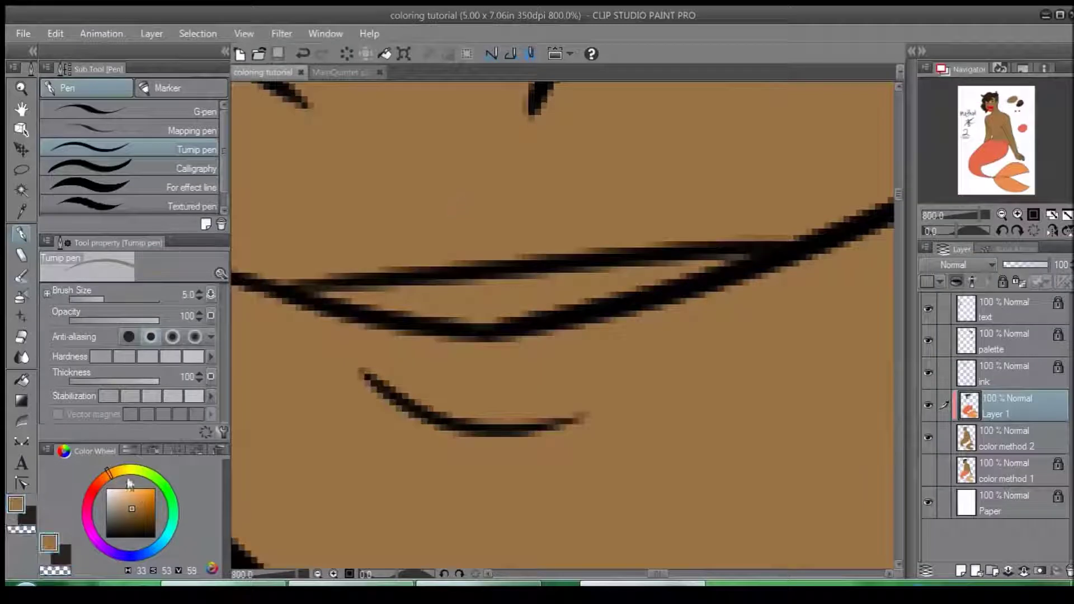
drag(129, 509, 138, 516)
mouse_move(327, 292)
mouse_down()
mouse_move(379, 305)
mouse_move(650, 290)
mouse_up()
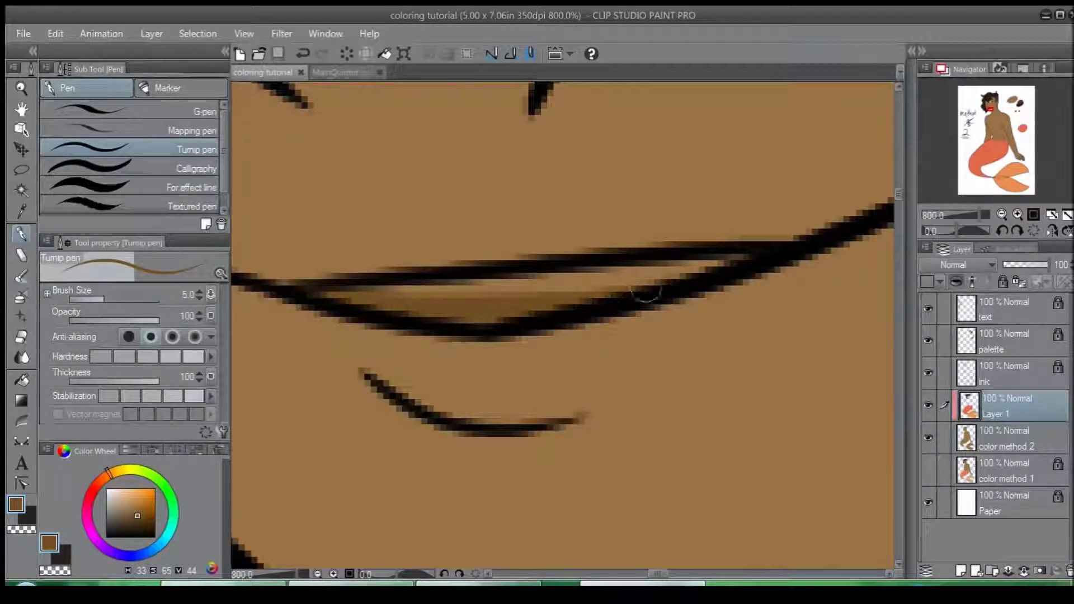
key(ctrl+z)
click(928, 406)
click(929, 437)
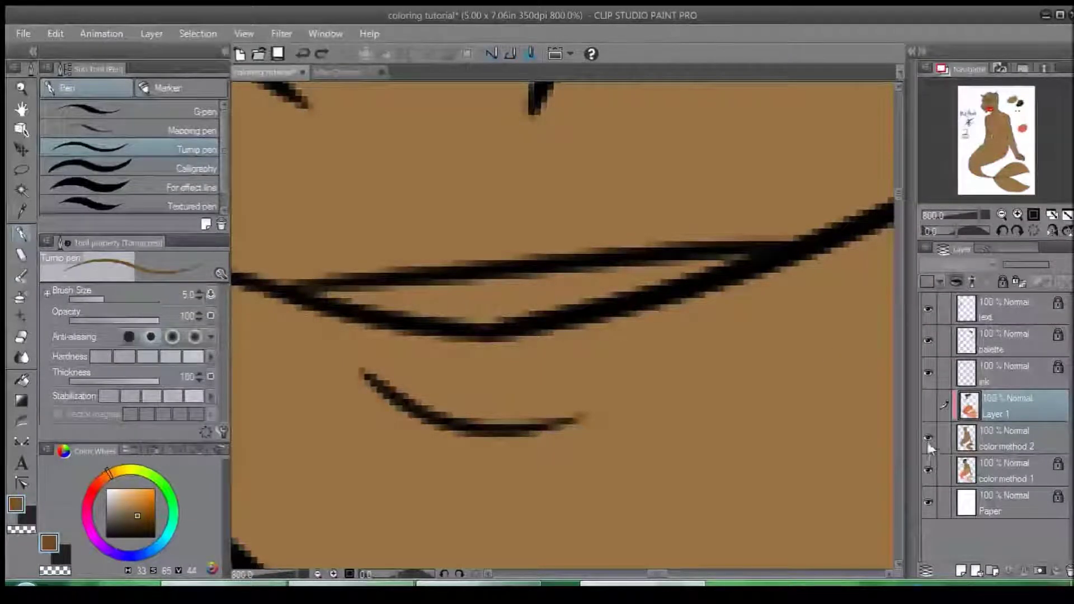
click(929, 402)
mouse_move(300, 296)
mouse_down()
mouse_move(720, 259)
mouse_move(456, 319)
mouse_up()
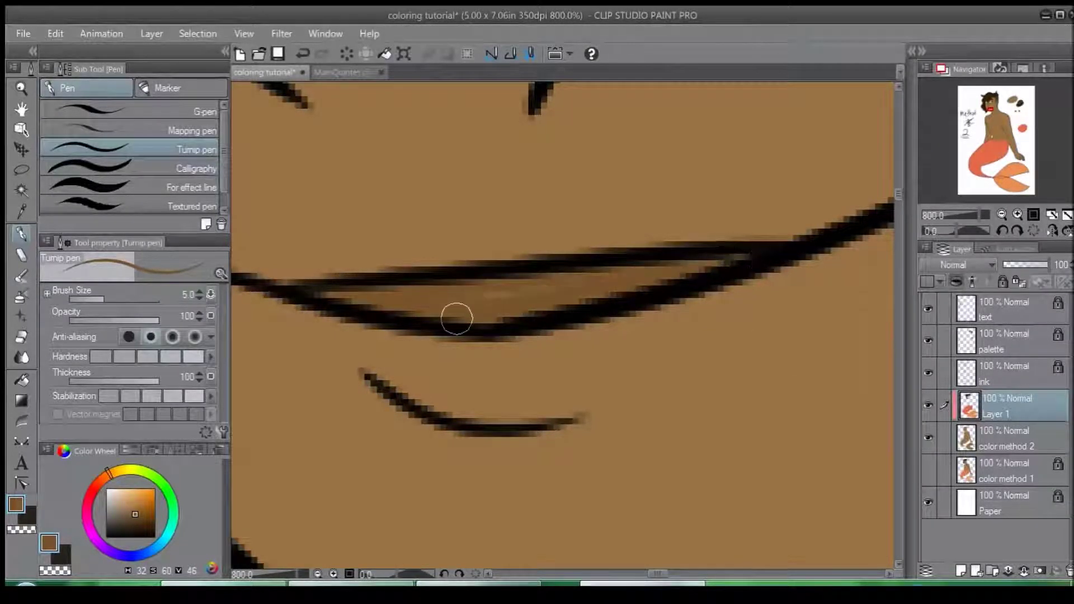
key(ctrl+0)
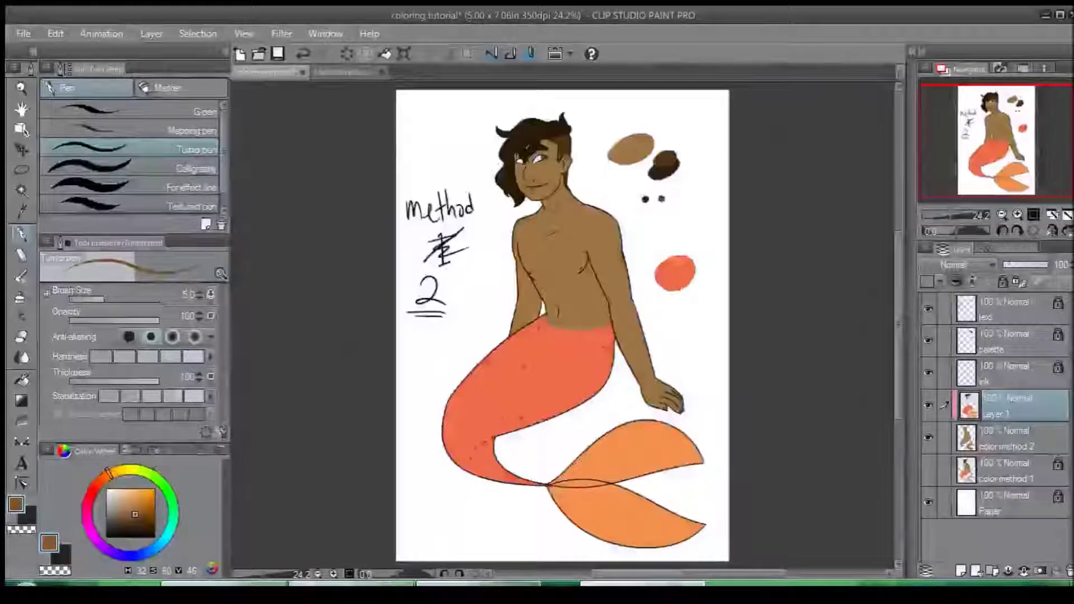
Step: Merge Layer 1 into the color method 2 layer, check the merged layer's visibility and lock it
key(ctrl+e)
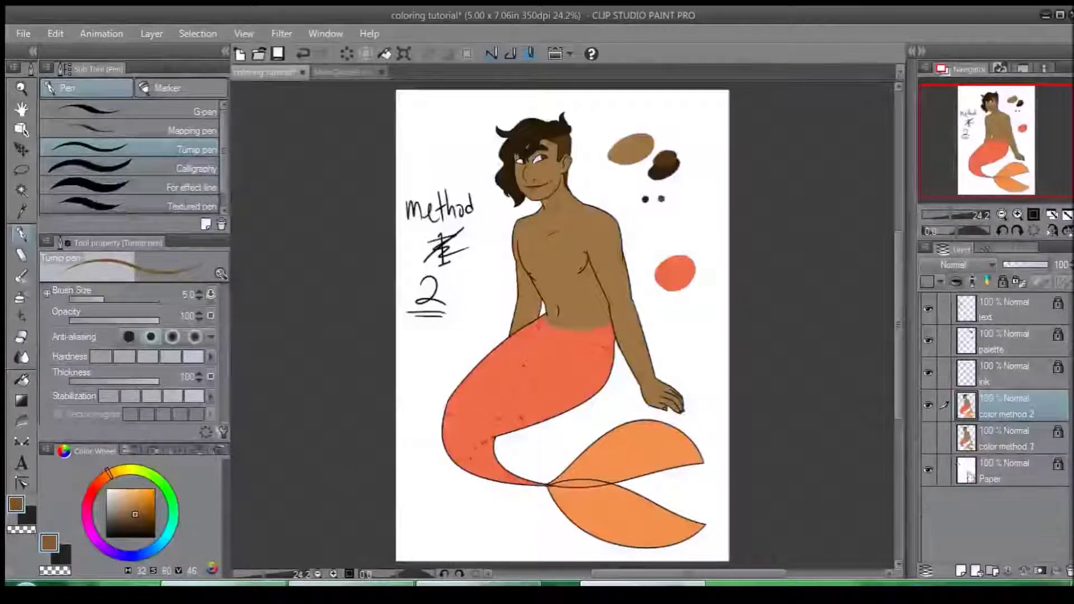
click(927, 406)
click(927, 406)
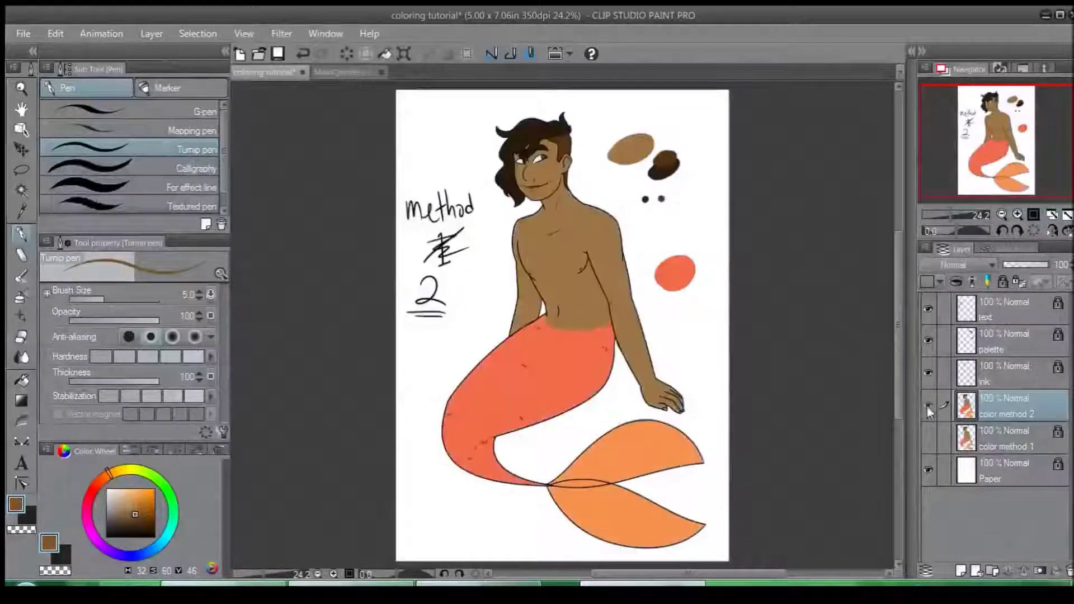
click(1003, 283)
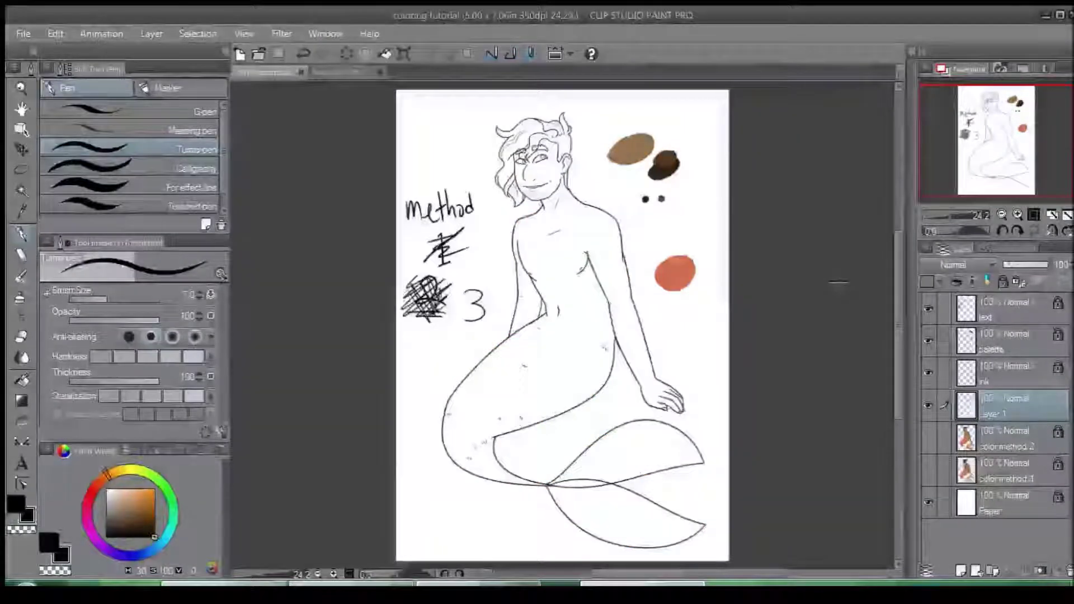
Step: Sample the palette's skin brown and select the area outside the merman on the ink layer using Auto select's Selection for referred layers
scroll(722, 281, up, 4)
drag(506, 274, 621, 558)
alt+click(588, 205)
drag(494, 346, 621, 186)
click(21, 190)
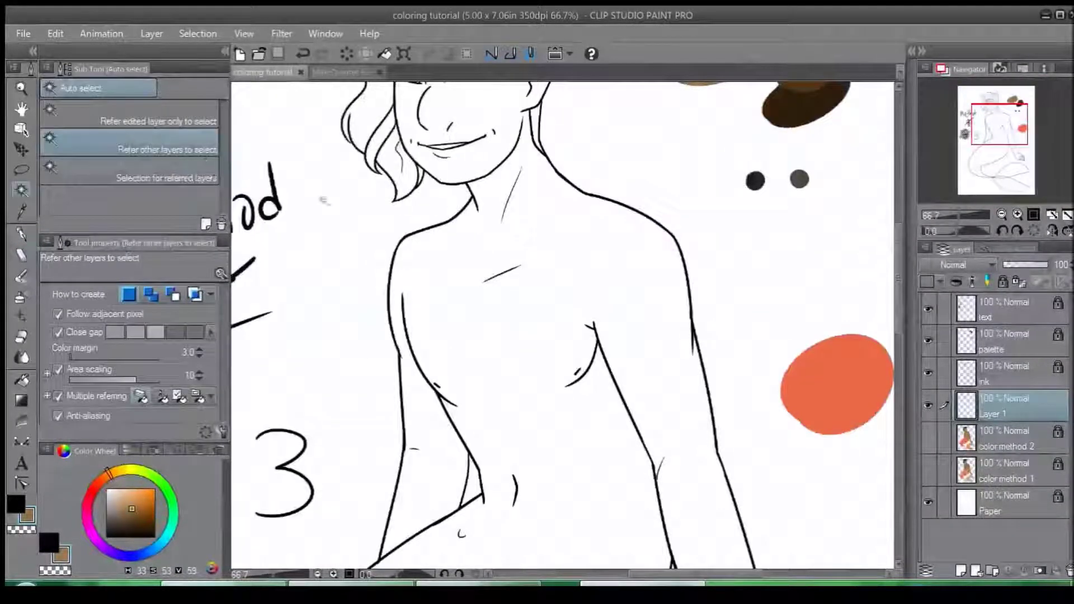
click(192, 177)
key(alt+bracketright)
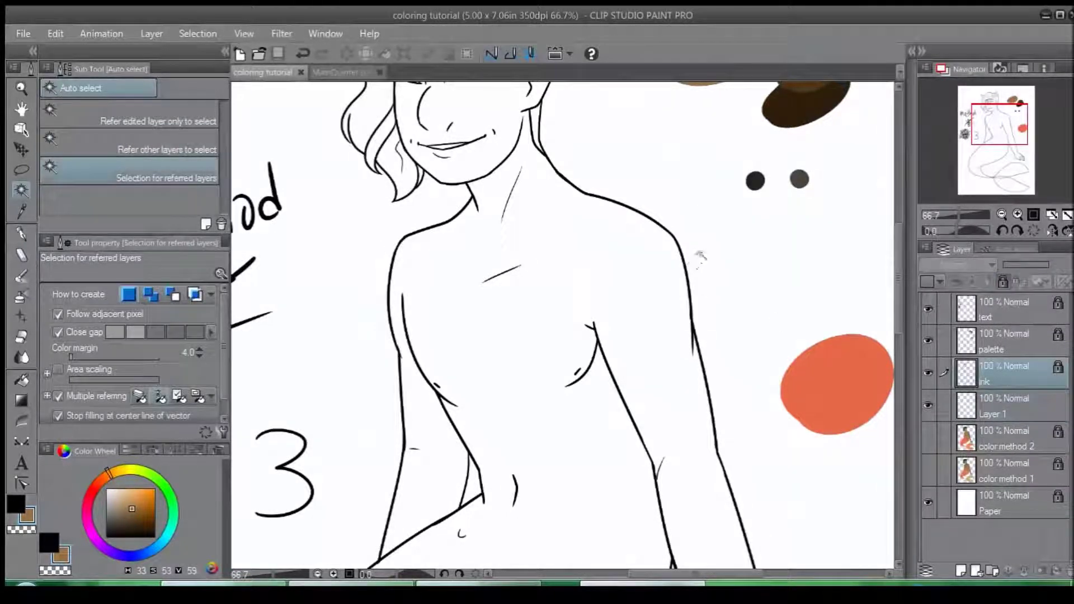
click(696, 264)
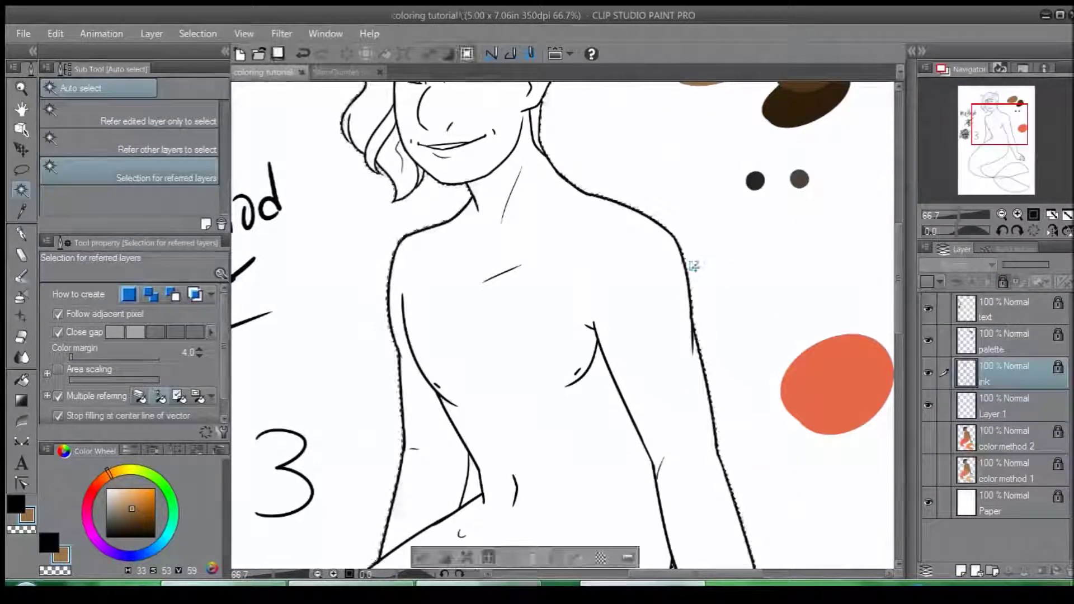
Step: Fill the whole merman figure through the inverted selection with skin brown (H 33, S 53, V 59) on Layer 1, and deselect
drag(692, 264, 709, 183)
click(987, 407)
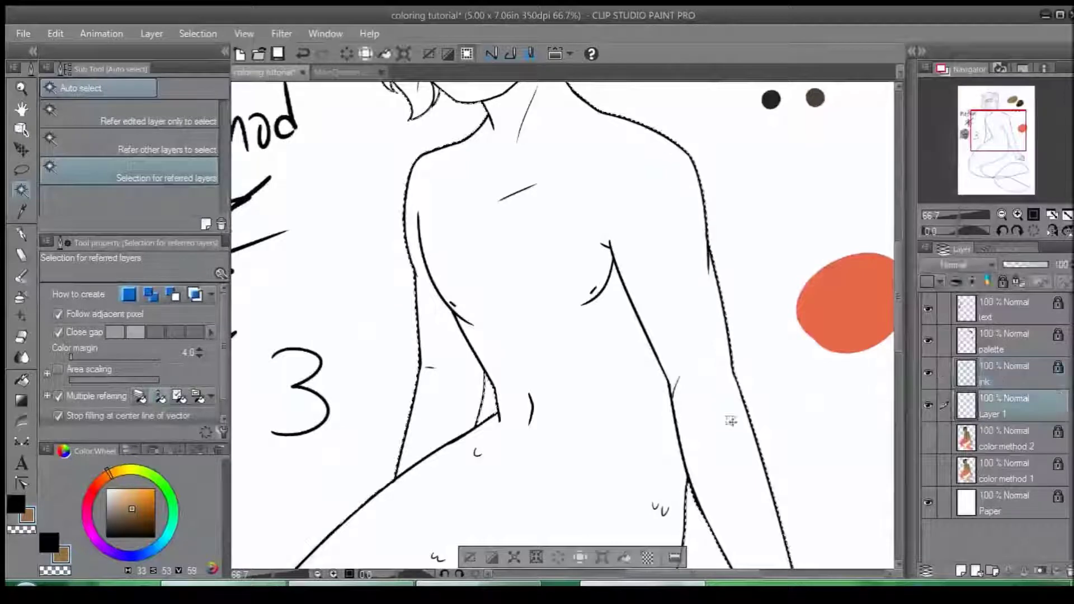
click(624, 557)
key(ctrl+d)
Step: Create a new layer above the brown base, sample the palette's red-orange and set the Turnip pen to size 30
click(960, 570)
alt+click(814, 330)
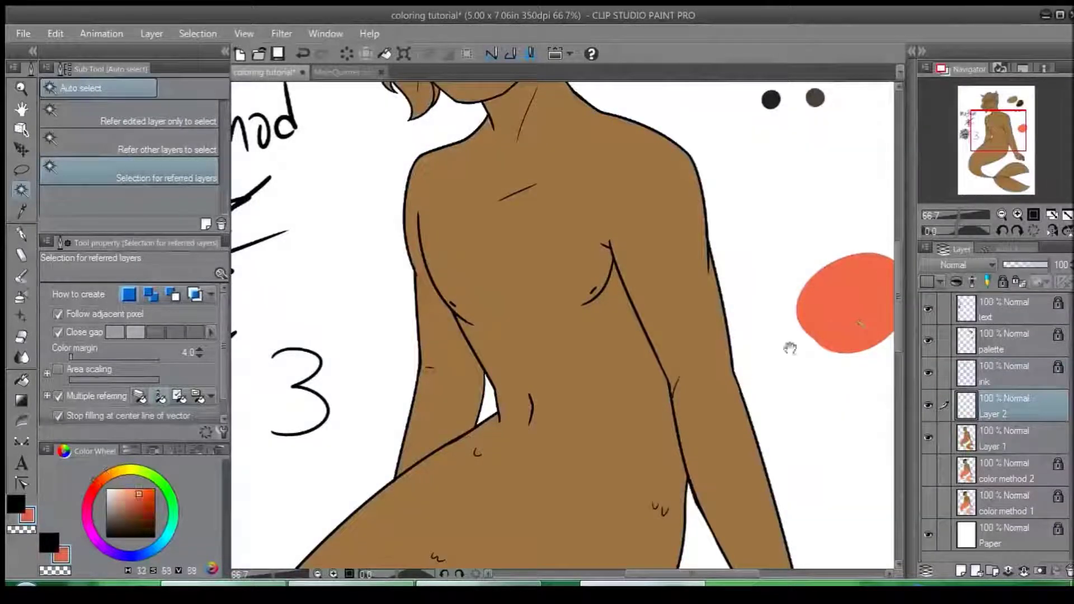
drag(792, 347, 791, 191)
key(p)
drag(419, 382, 447, 300)
scroll(447, 300, down, 1)
key(bracketright)
key(bracketright)
key(bracketright)
key(bracketright)
key(bracketright)
key(bracketright)
key(bracketright)
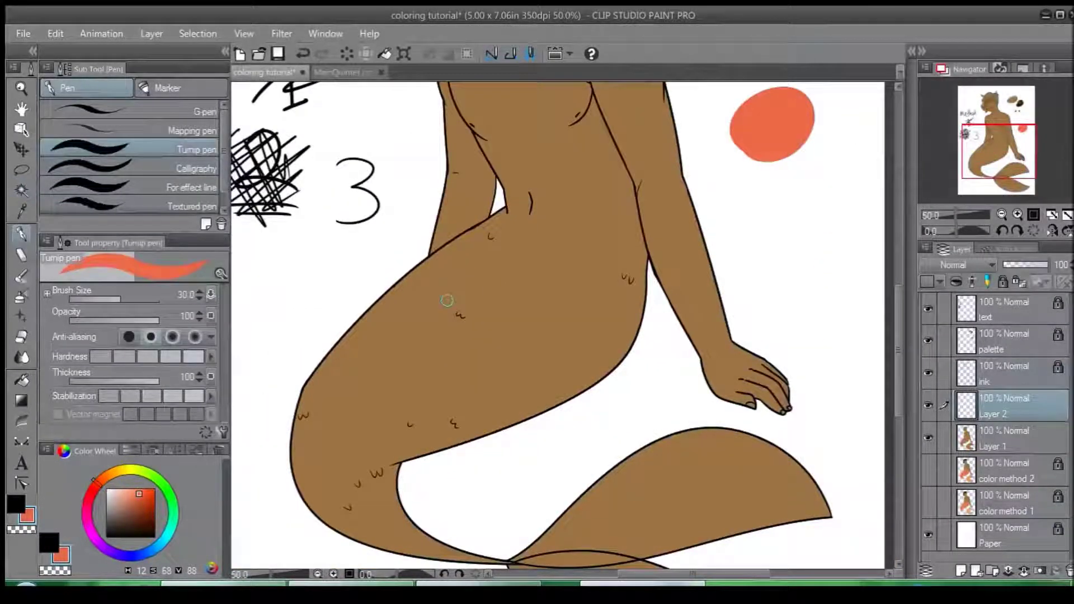
Step: Clip Layer 2 to the brown base and outline the tail's waistline and underside in red-orange at pen size 30
mouse_move(501, 206)
mouse_down()
mouse_move(646, 270)
mouse_move(594, 386)
mouse_up()
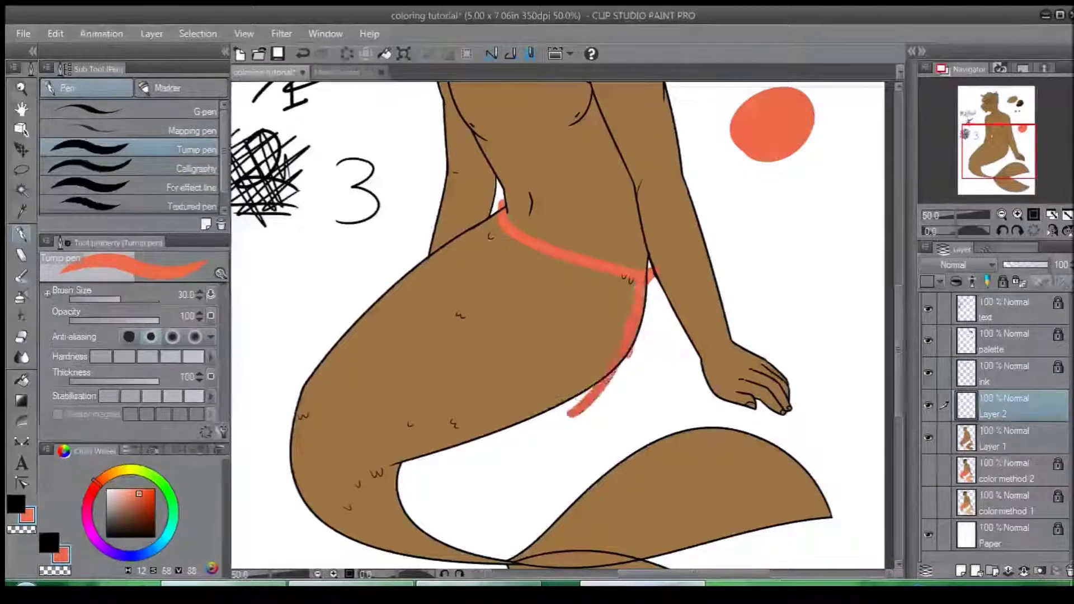
key(ctrl+z)
mouse_move(500, 208)
mouse_down()
mouse_move(638, 251)
mouse_move(630, 243)
mouse_move(612, 358)
mouse_move(585, 369)
mouse_move(616, 324)
mouse_up()
click(958, 282)
drag(582, 370, 372, 456)
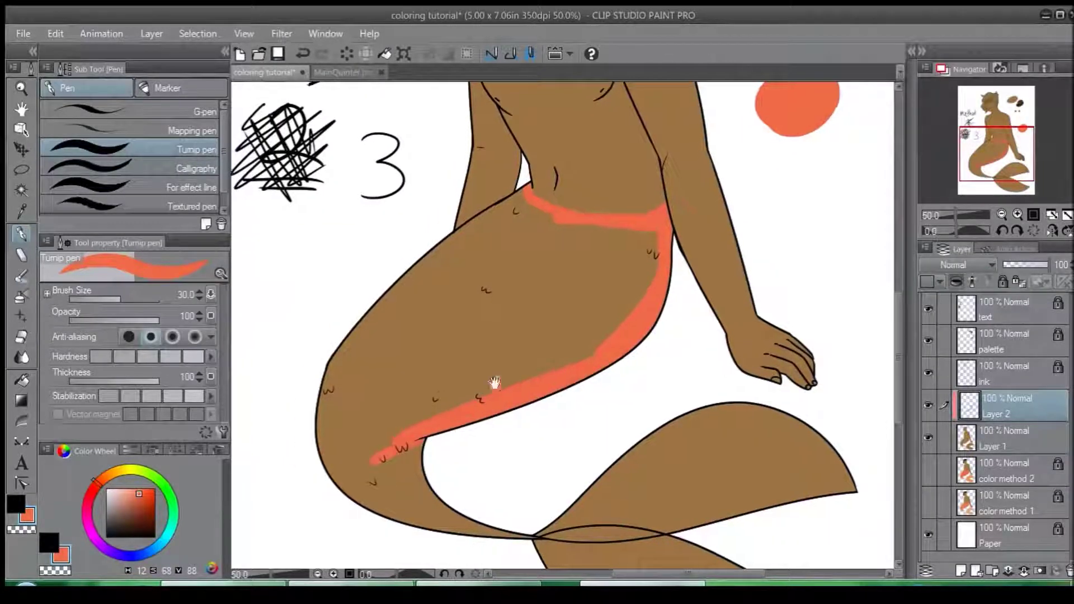
Step: Block in the tail's interior down to the fin joint in red-orange at pen size 100
scroll(311, 363, down, 1)
key(])
key(])
key(])
key(])
key(])
key(])
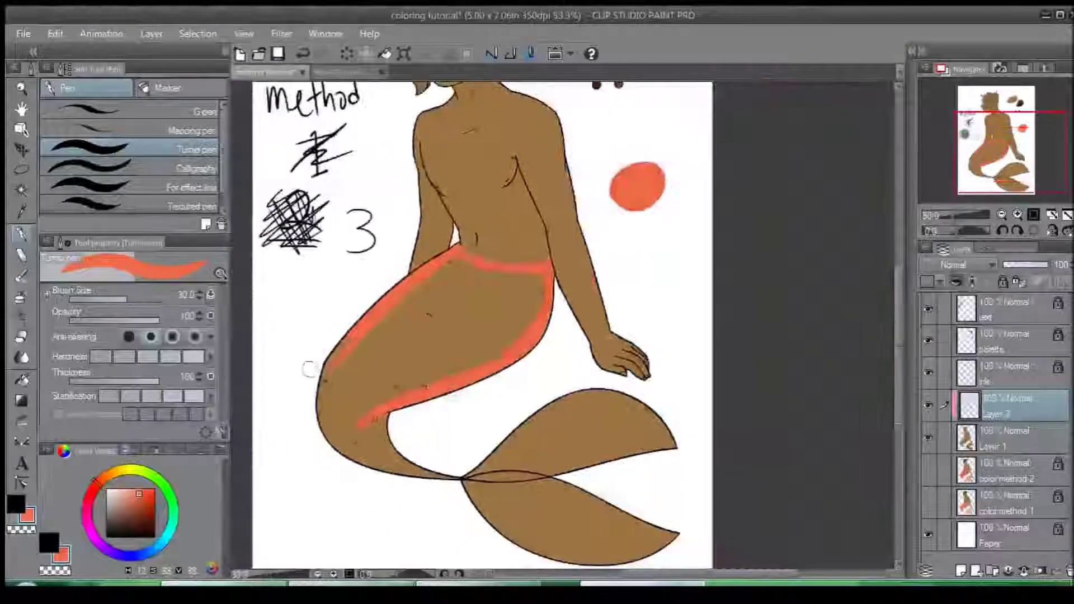
mouse_move(312, 367)
mouse_down()
mouse_move(306, 343)
mouse_move(343, 423)
mouse_up()
mouse_move(380, 330)
mouse_down()
mouse_move(422, 462)
mouse_move(466, 442)
mouse_up()
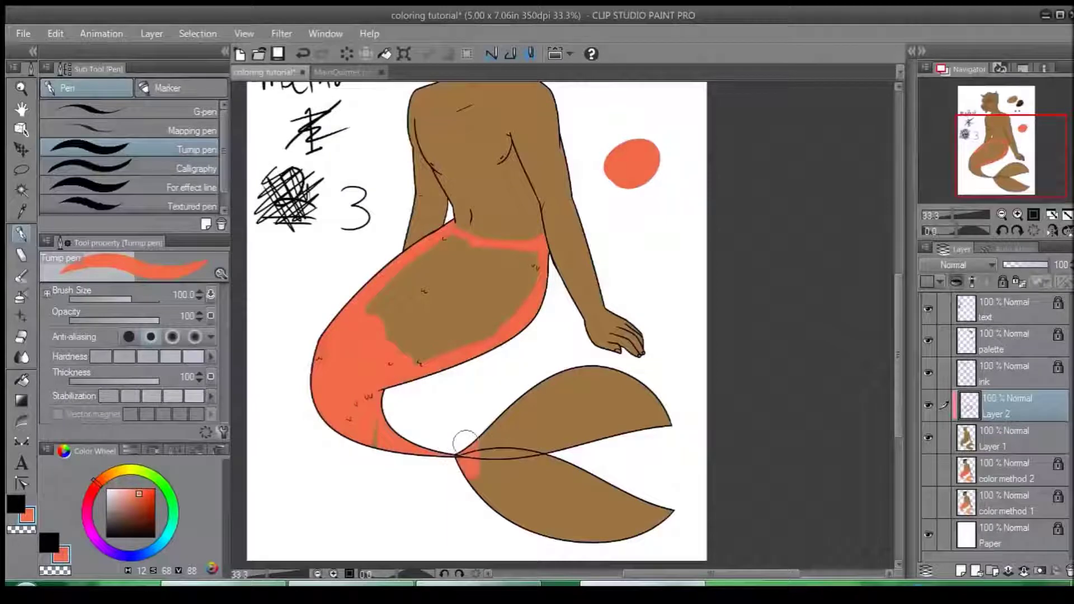
mouse_move(399, 367)
mouse_down()
mouse_move(517, 305)
mouse_move(386, 308)
mouse_up()
Step: Fill the remaining brown patches below the waist in red-orange at pen size 50
scroll(394, 327, up, 2)
key([)
key([)
key([)
key([)
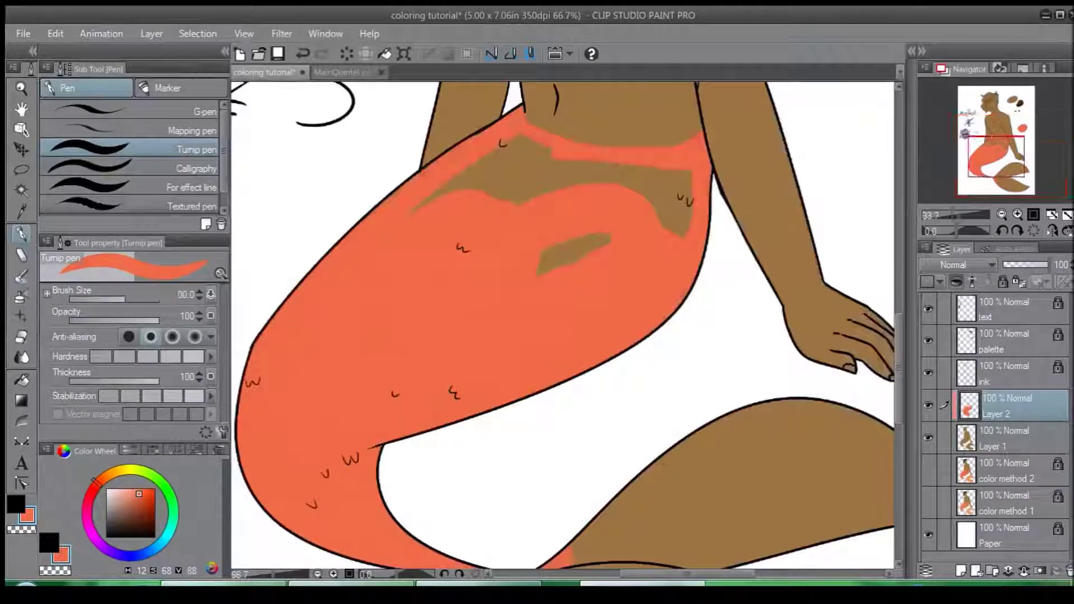
mouse_move(588, 260)
mouse_down()
mouse_move(530, 178)
mouse_move(680, 224)
mouse_up()
scroll(532, 168, up, 2)
key(c)
key(x)
drag(628, 194, 559, 226)
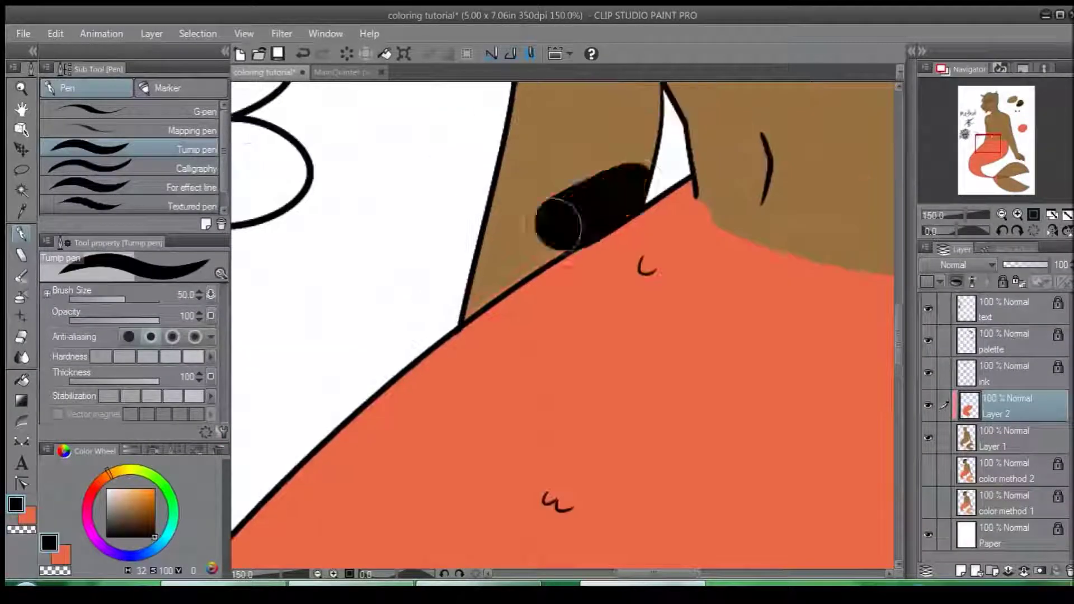
key(ctrl+z)
Step: Clean up the red-orange edge along the waist and erase its spill on the fin with transparent color
key(c)
mouse_move(588, 291)
mouse_down()
mouse_move(424, 194)
mouse_move(817, 247)
mouse_up()
drag(887, 473, 738, 336)
scroll(738, 336, down, 2)
scroll(331, 271, up, 1)
mouse_move(331, 271)
mouse_down()
mouse_move(336, 321)
mouse_move(391, 386)
mouse_up()
drag(392, 386, 465, 415)
Step: Sample light orange (H 24, S 66, V 91) from the color method 2 layer and paint both fin lobes on a clipped Layer 3
click(131, 475)
click(929, 470)
alt+click(633, 403)
click(928, 470)
scroll(826, 207, down, 2)
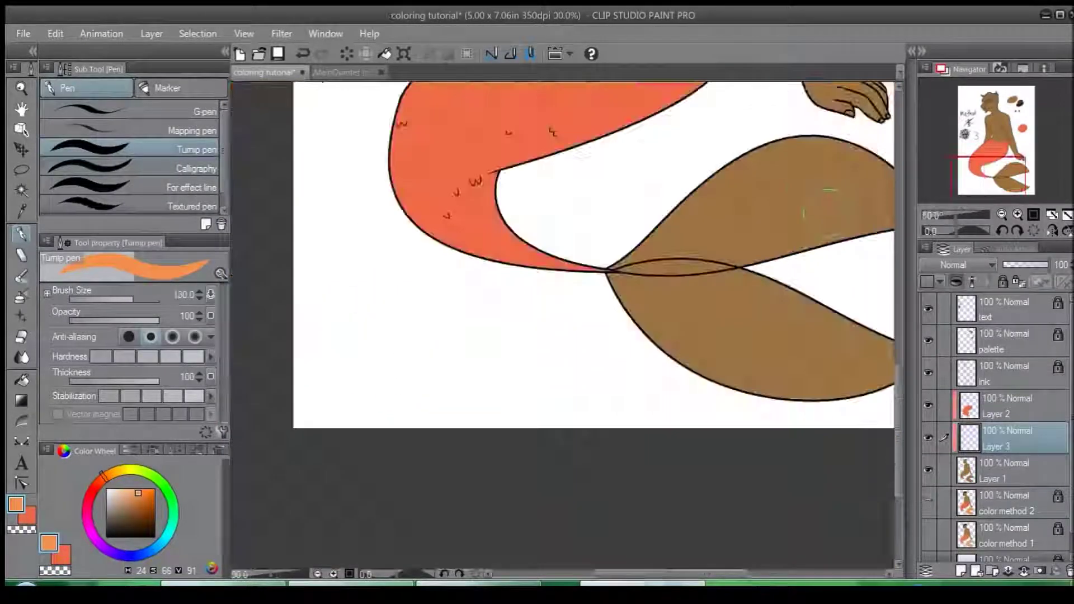
drag(825, 207, 629, 251)
drag(450, 289, 422, 329)
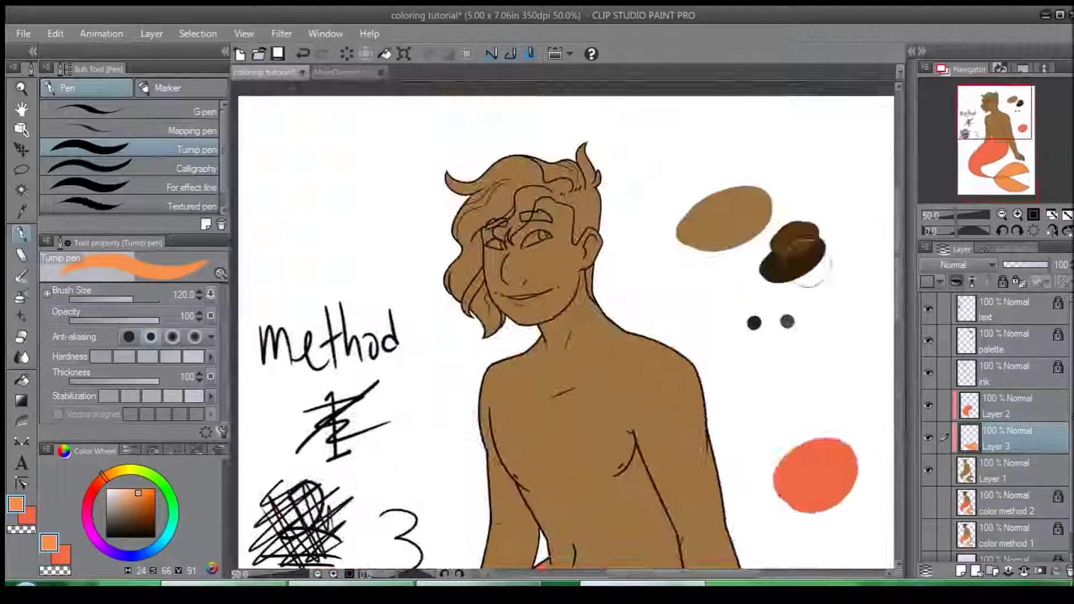